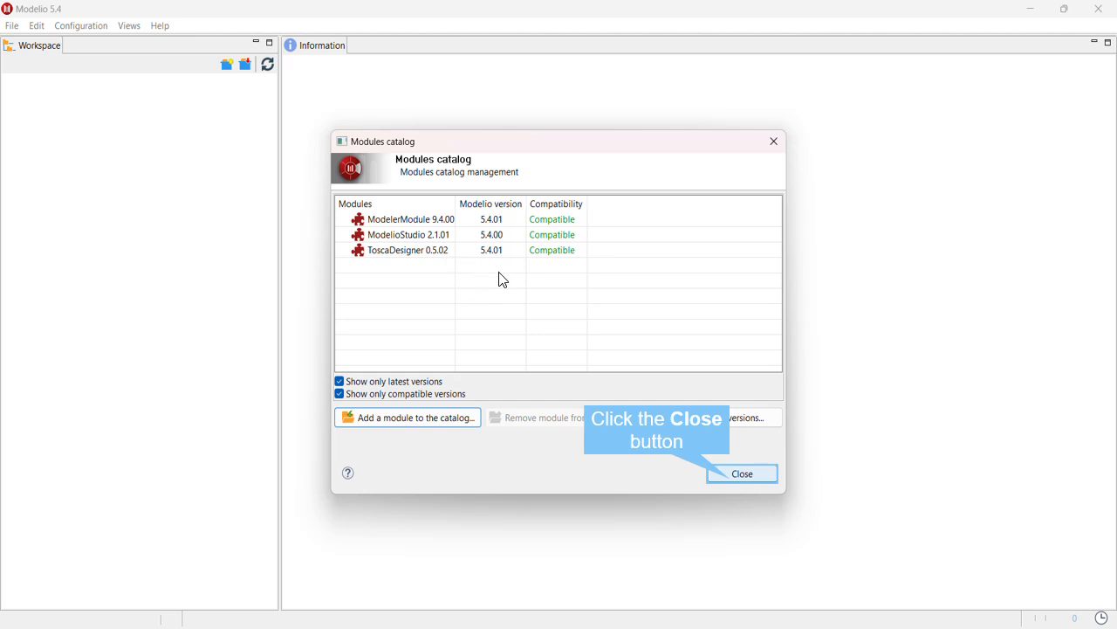
Close the modules catalog and create a new project named SafeTrafficToscaModel.
left_click(732, 477)
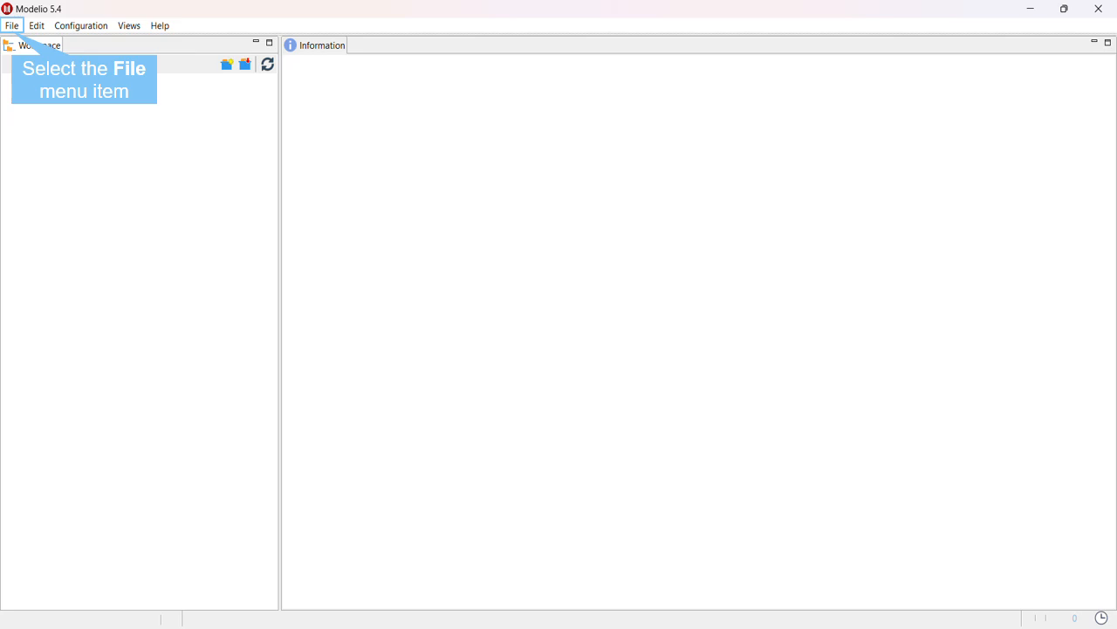
left_click(11, 26)
left_click(40, 43)
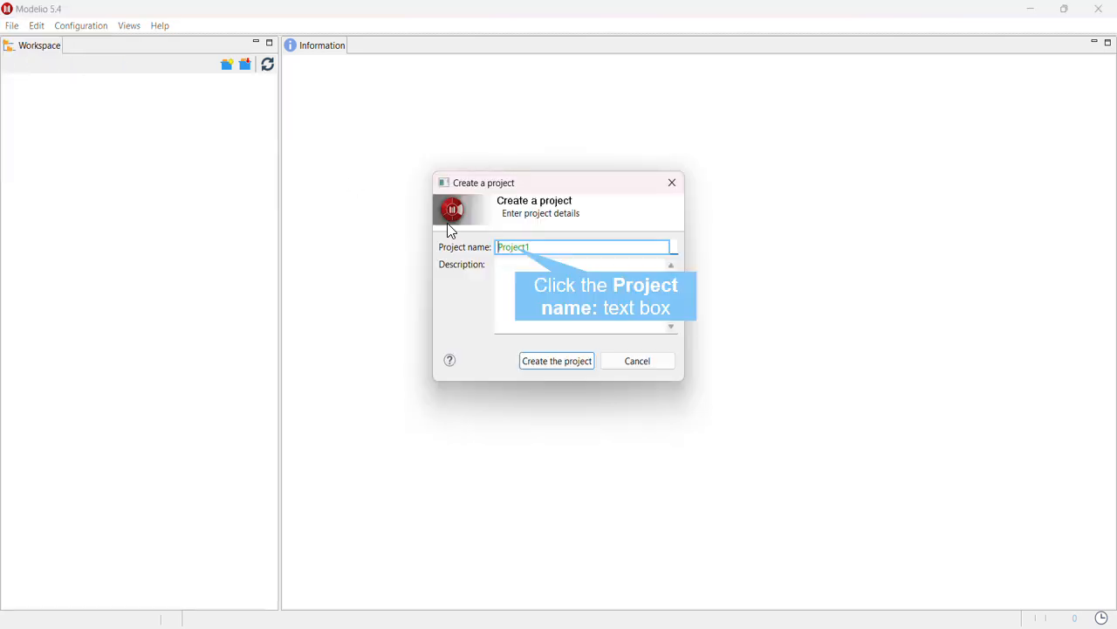
double_click(540, 251)
type("Sa")
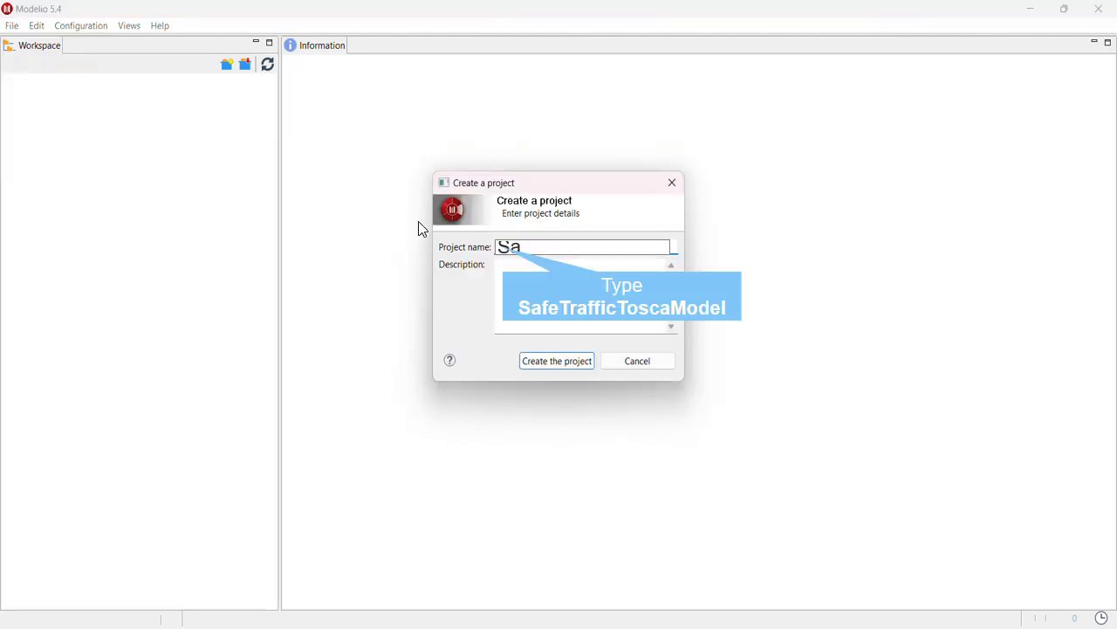
type("feTrafficTo")
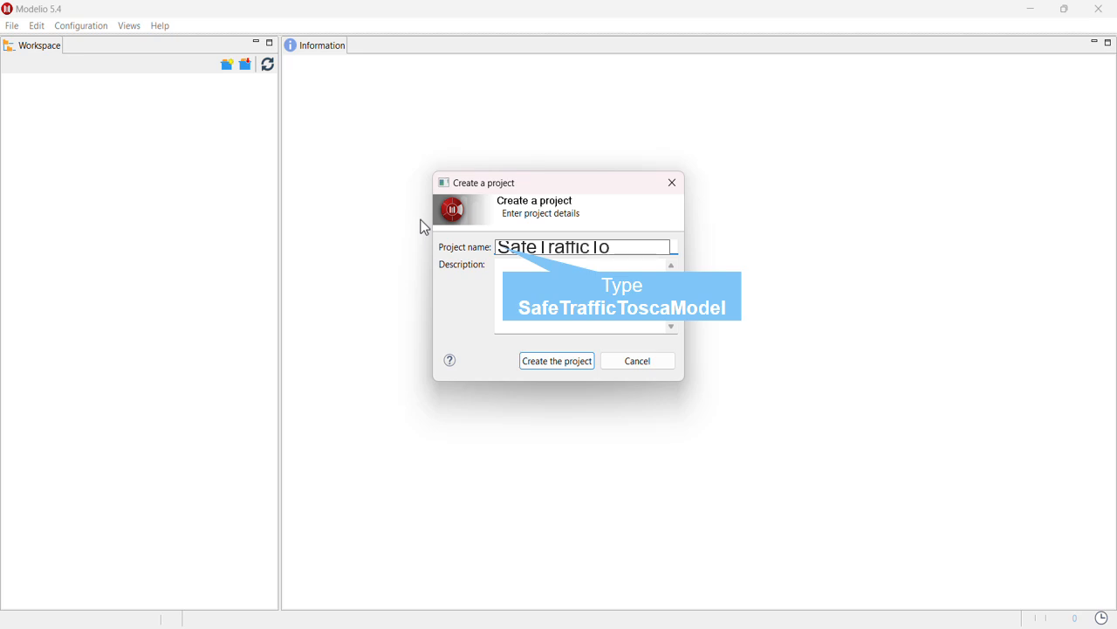
type("scaModel")
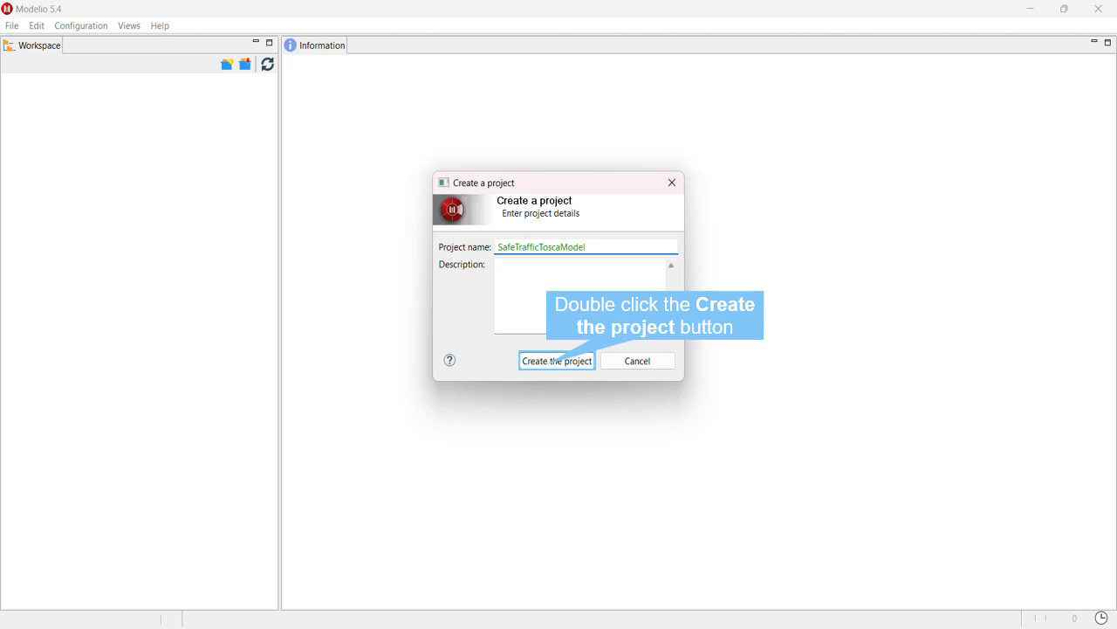
double_click(557, 361)
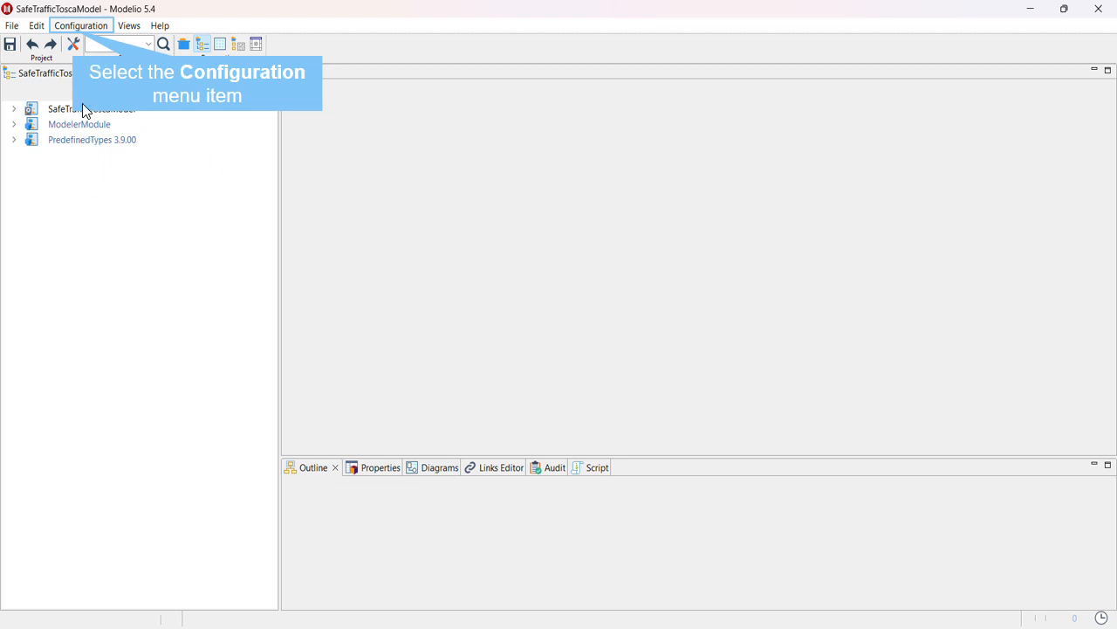
Deploy the ToscaDesigner 0.5.02 module in the project.
left_click(79, 26)
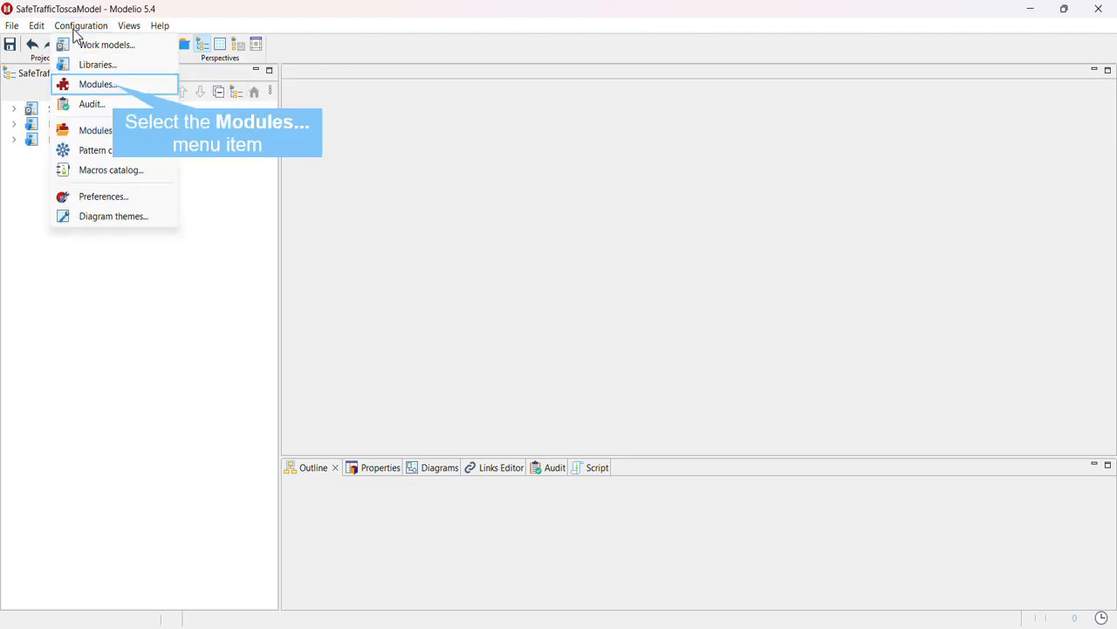
left_click(113, 84)
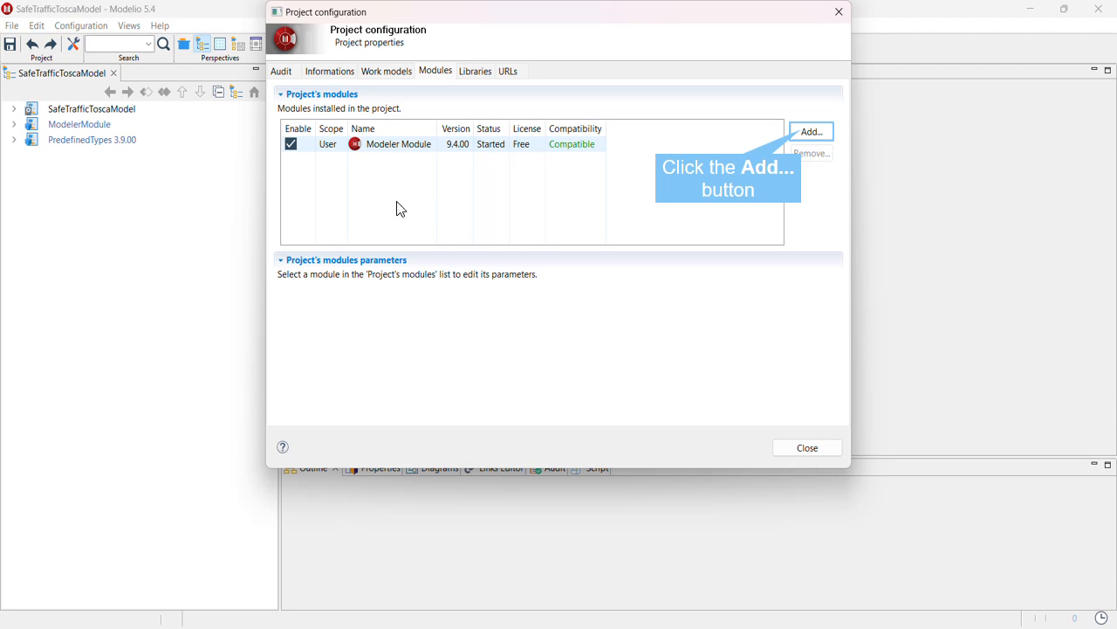
left_click(803, 131)
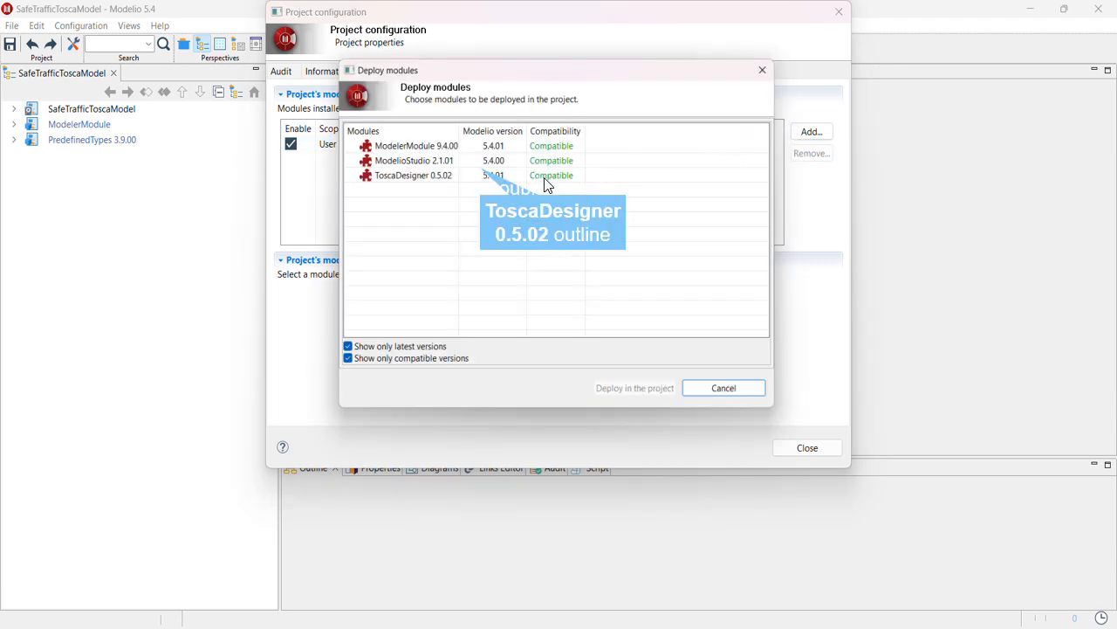
left_click(487, 175)
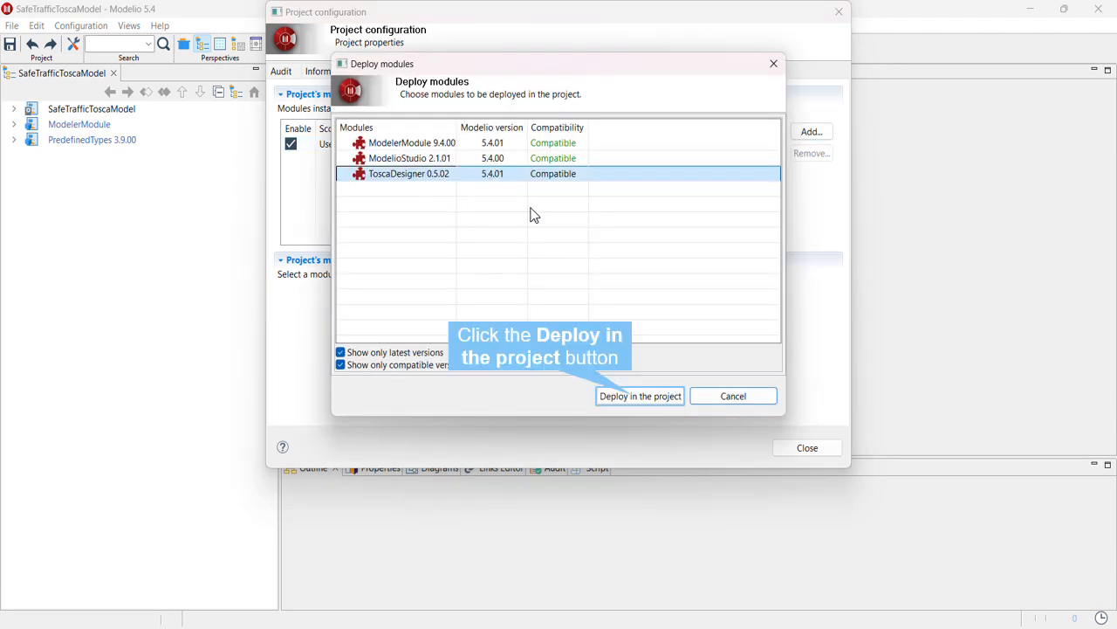
left_click(634, 403)
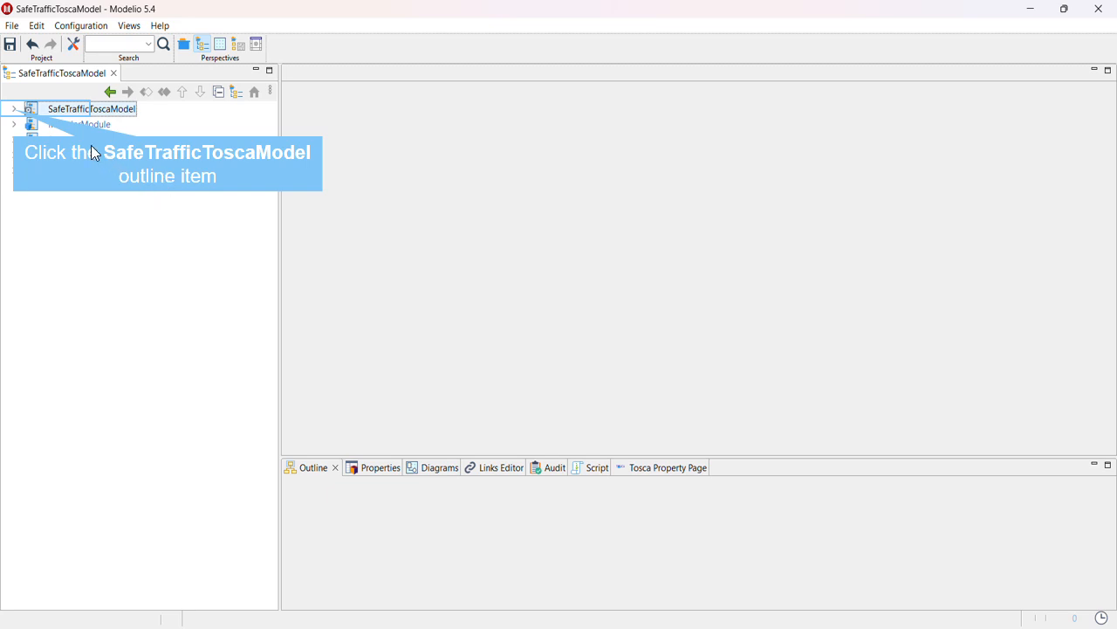
Create a Tosca Model in the safetraffictoscamodel package and place a Service Template in its diagram.
left_click(15, 110)
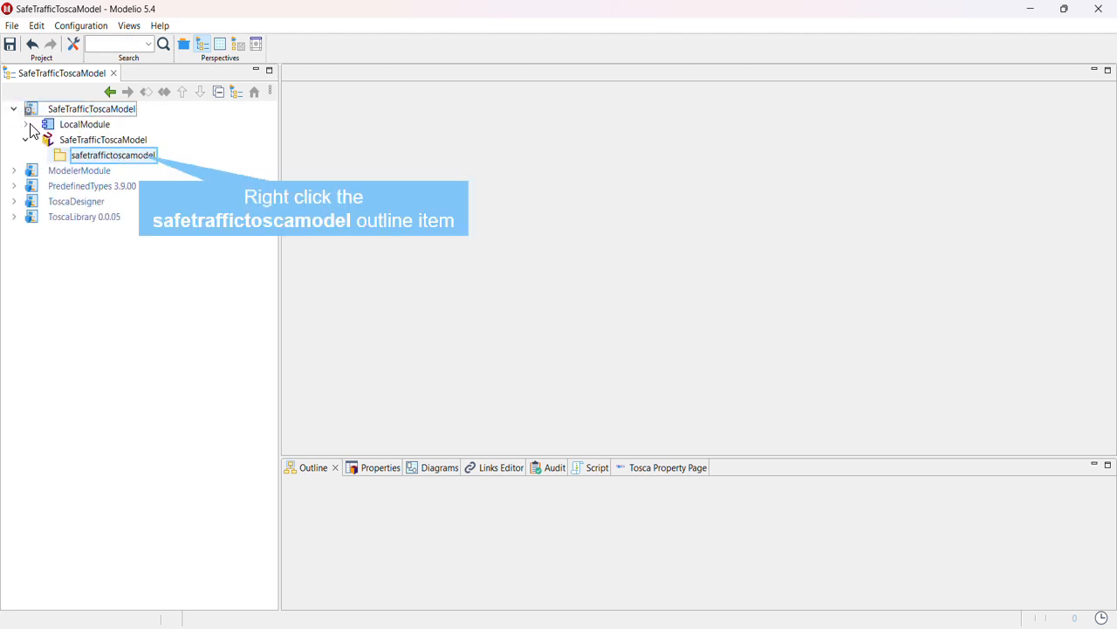
right_click(138, 154)
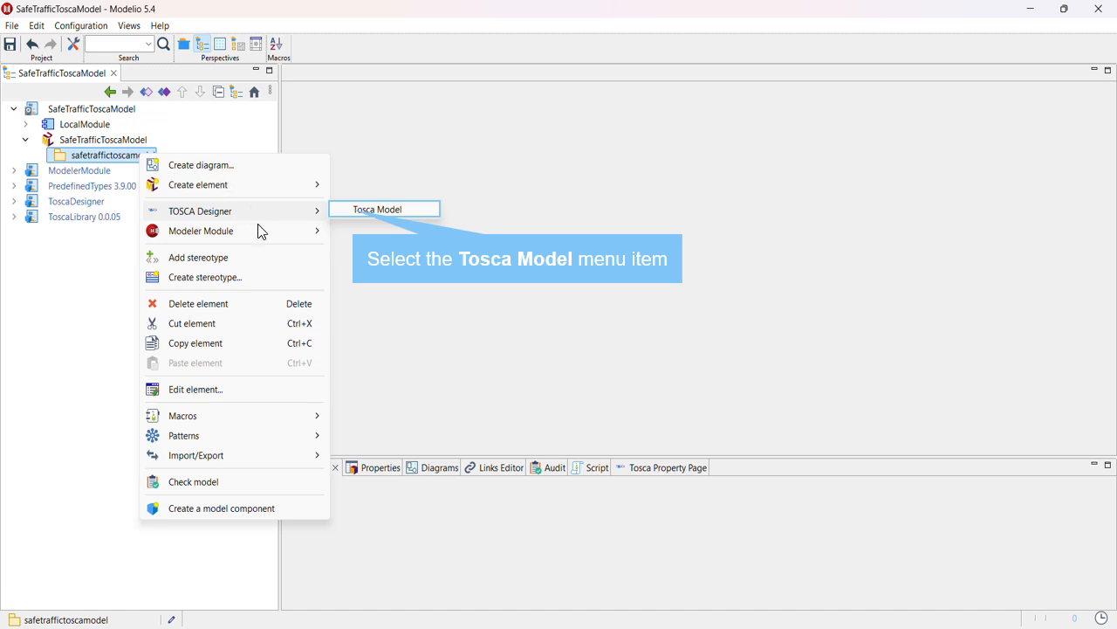
left_click(353, 210)
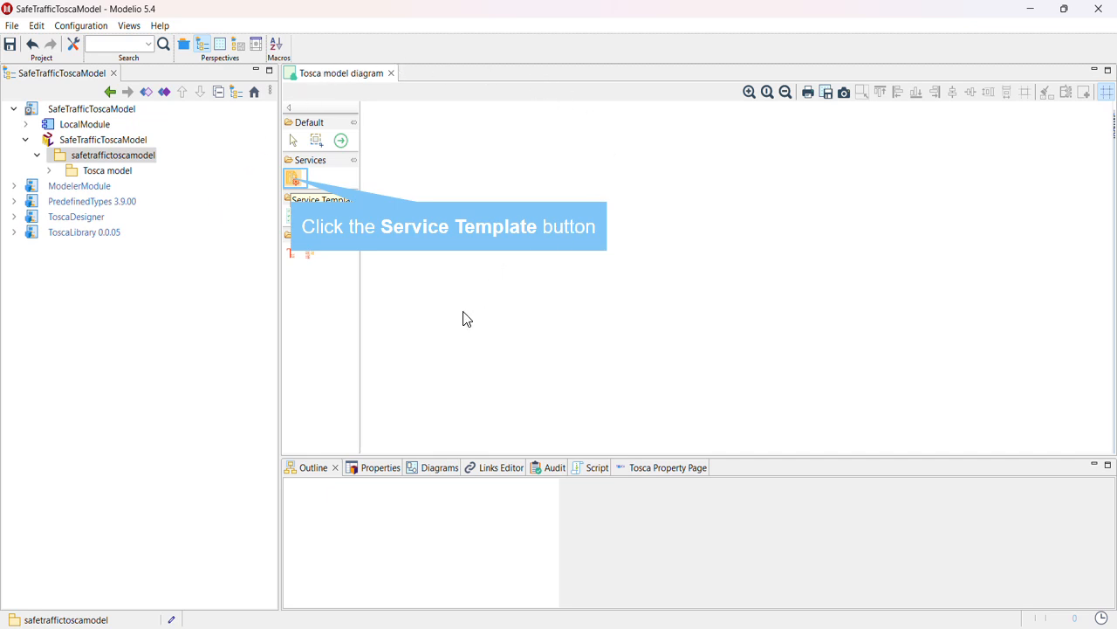
left_click(294, 179)
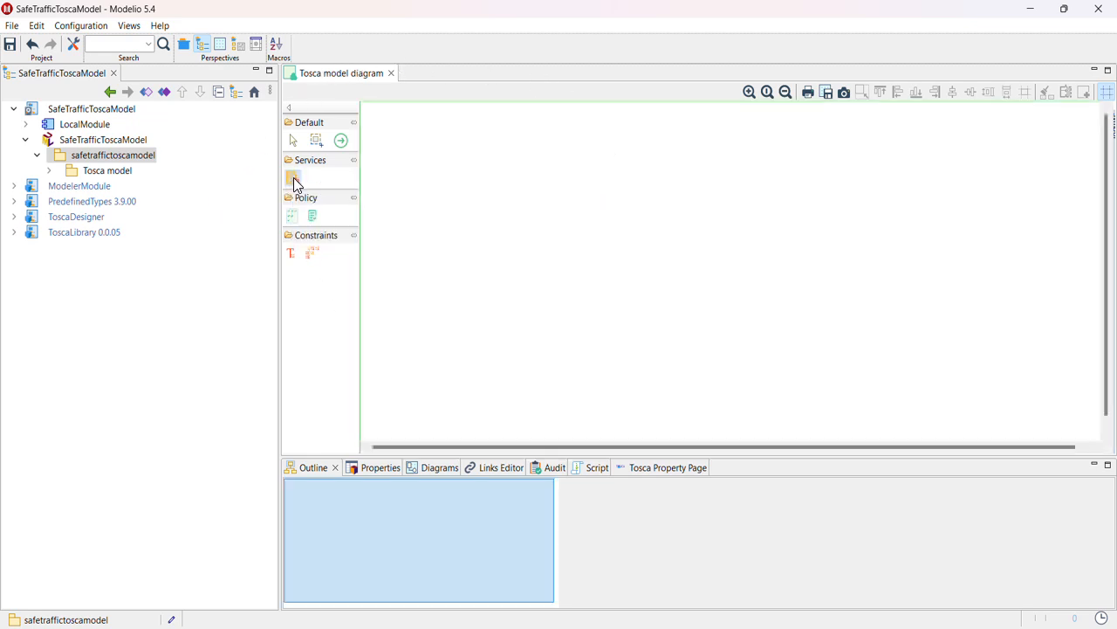
left_click(500, 189)
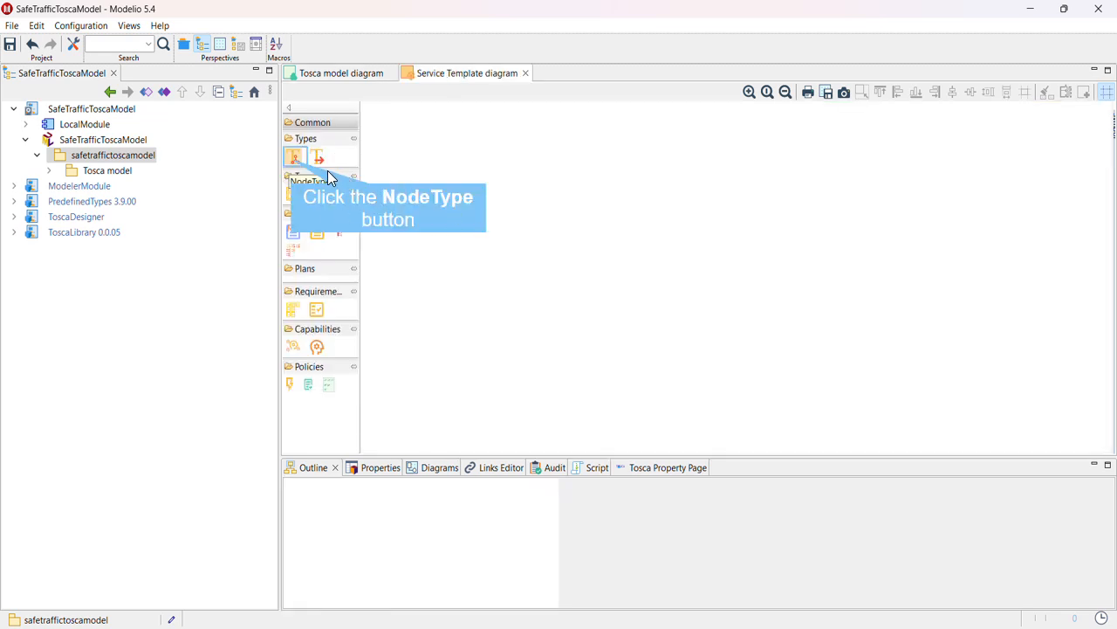
Add a NodeType named MyrtusSWComponent to the Service Template diagram and widen its box to fit the name on one line.
left_click(294, 158)
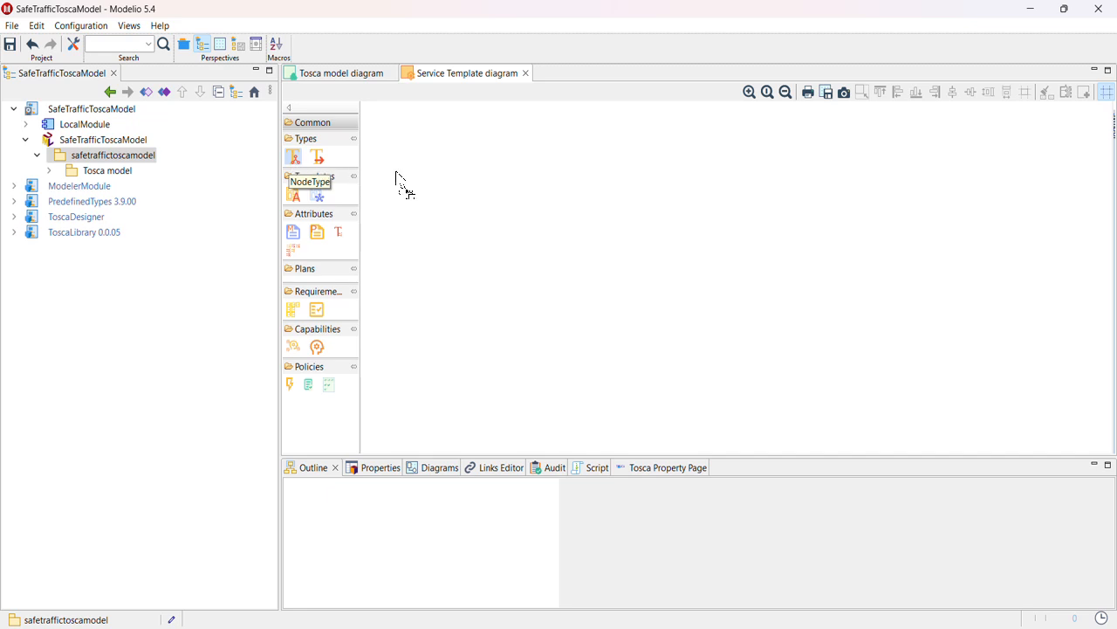
left_click(430, 178)
type("Myrt")
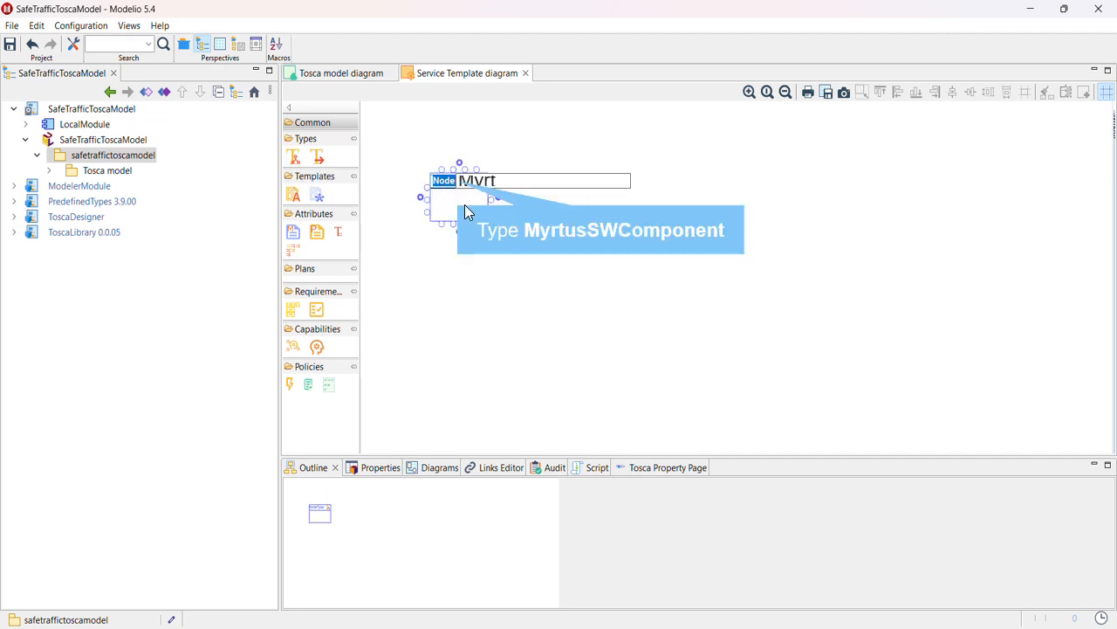
type("usSWCompon")
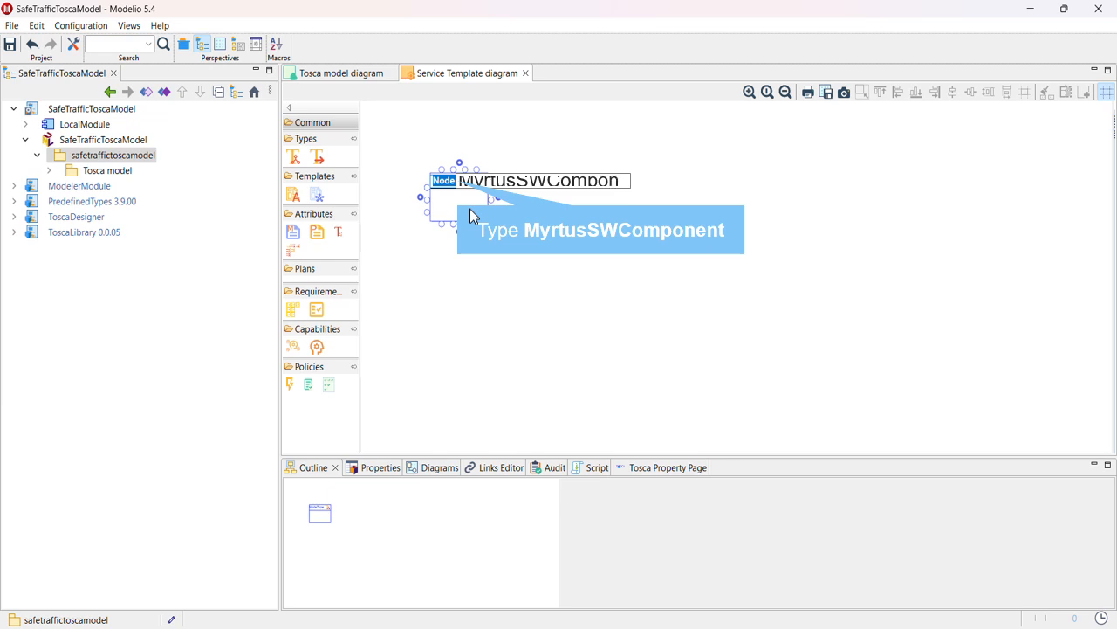
type("ent")
key("Return")
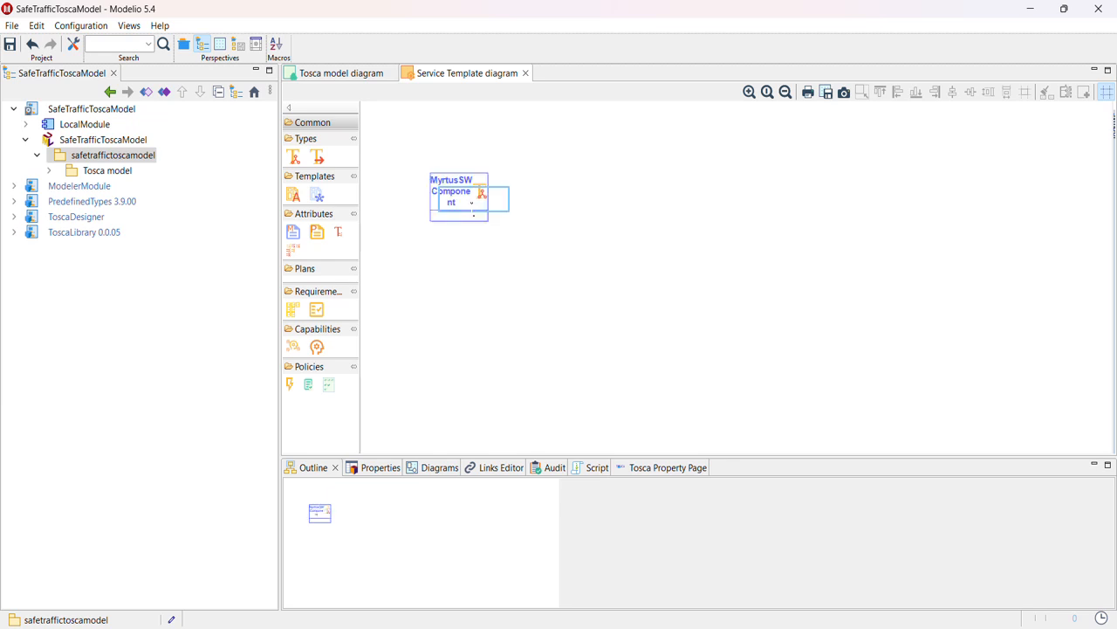
left_click(472, 208)
left_click_drag(489, 198, 562, 203)
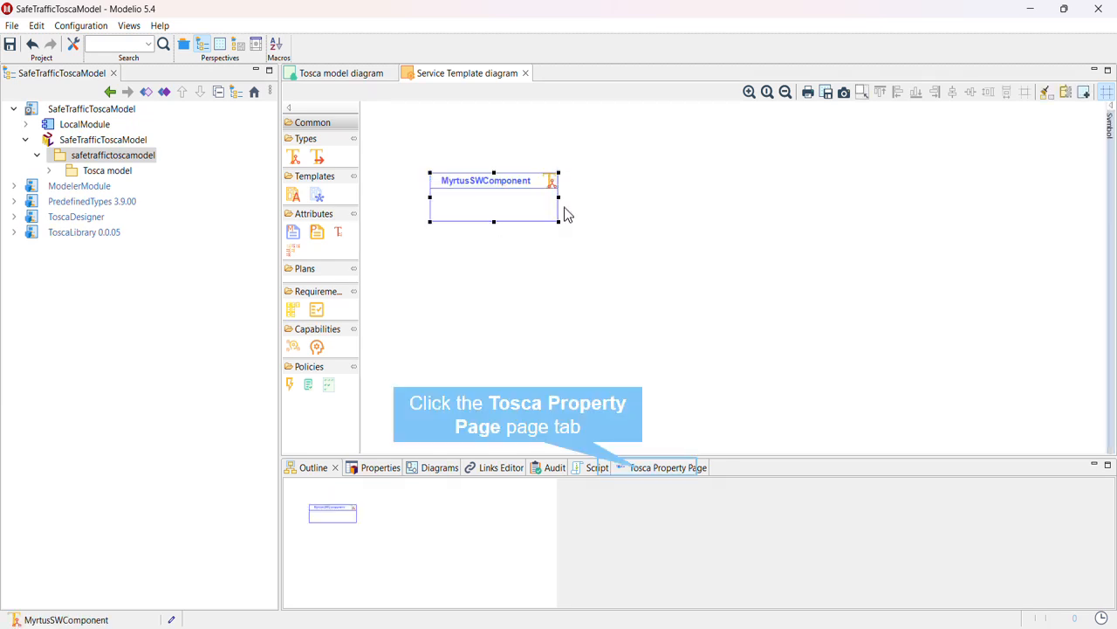
Set the Tosca description of MyrtusSWComponent to "Primary type for software components".
left_click(641, 469)
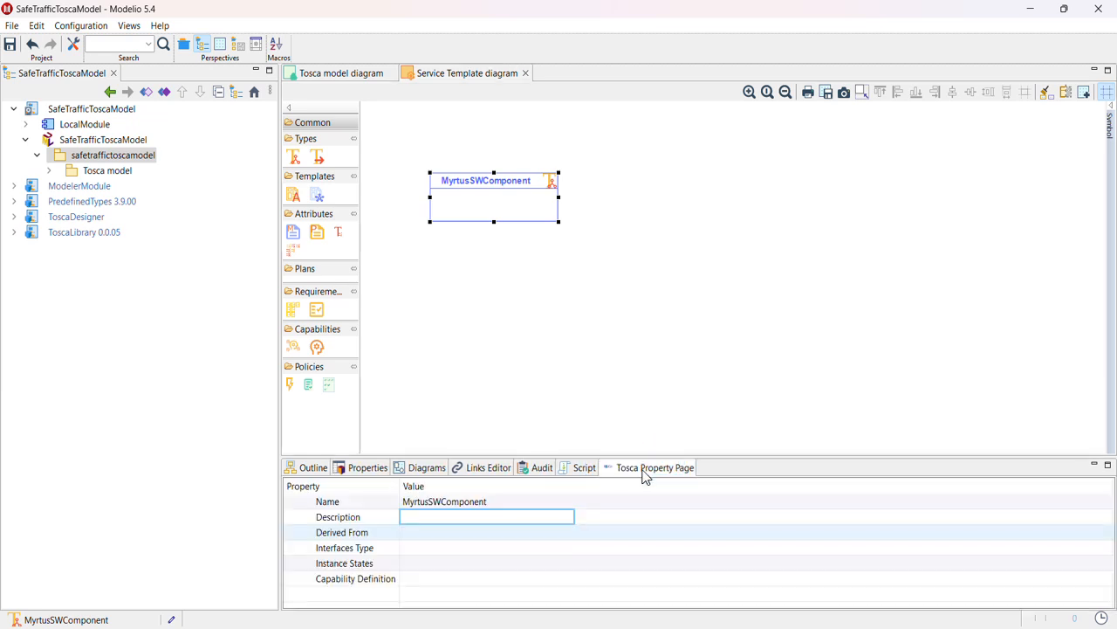
left_click(464, 524)
type("Primary")
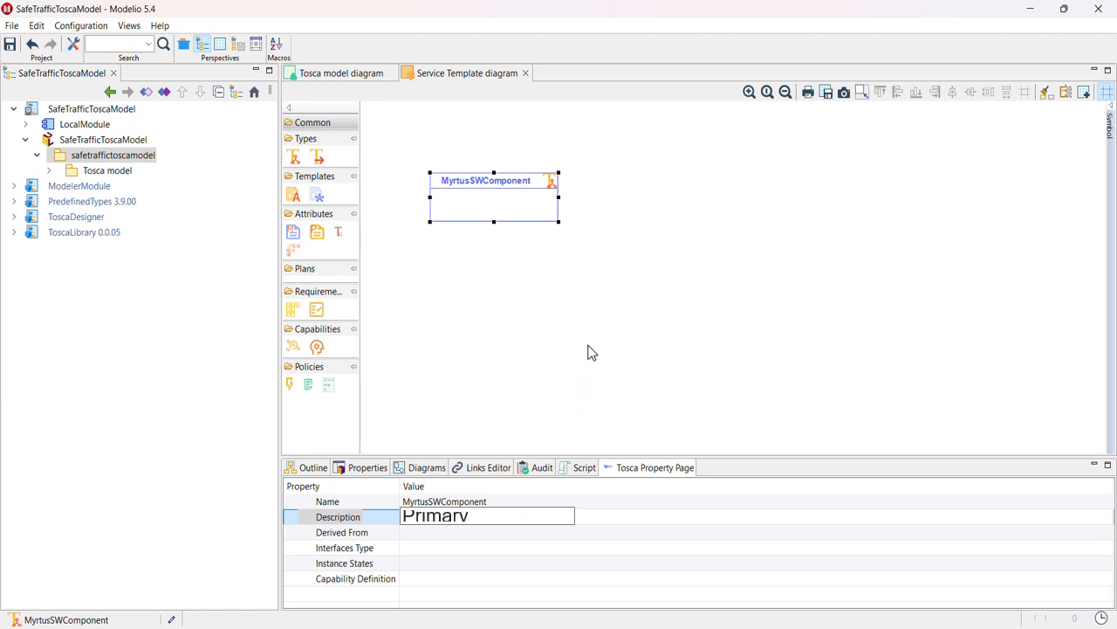
type(" typ")
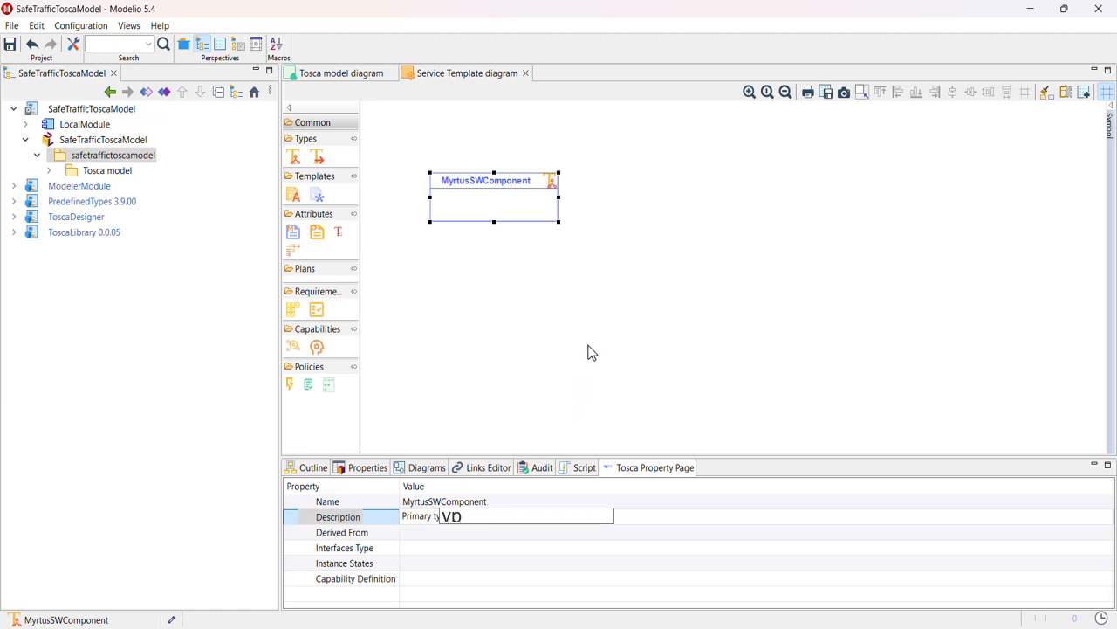
type("e for software con")
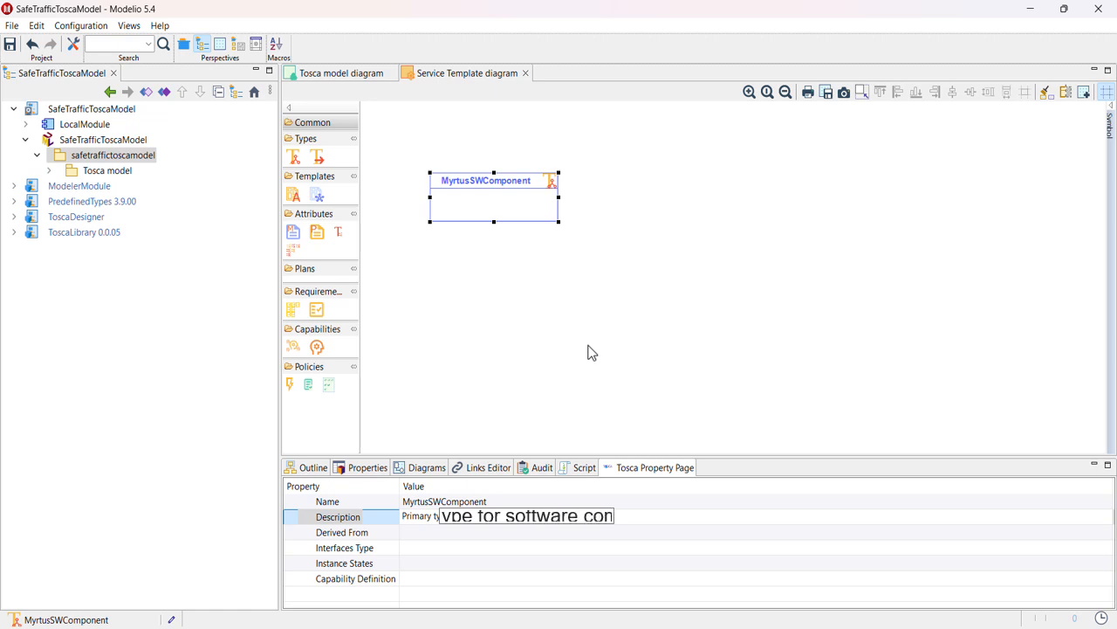
type("ponents")
key("Tab")
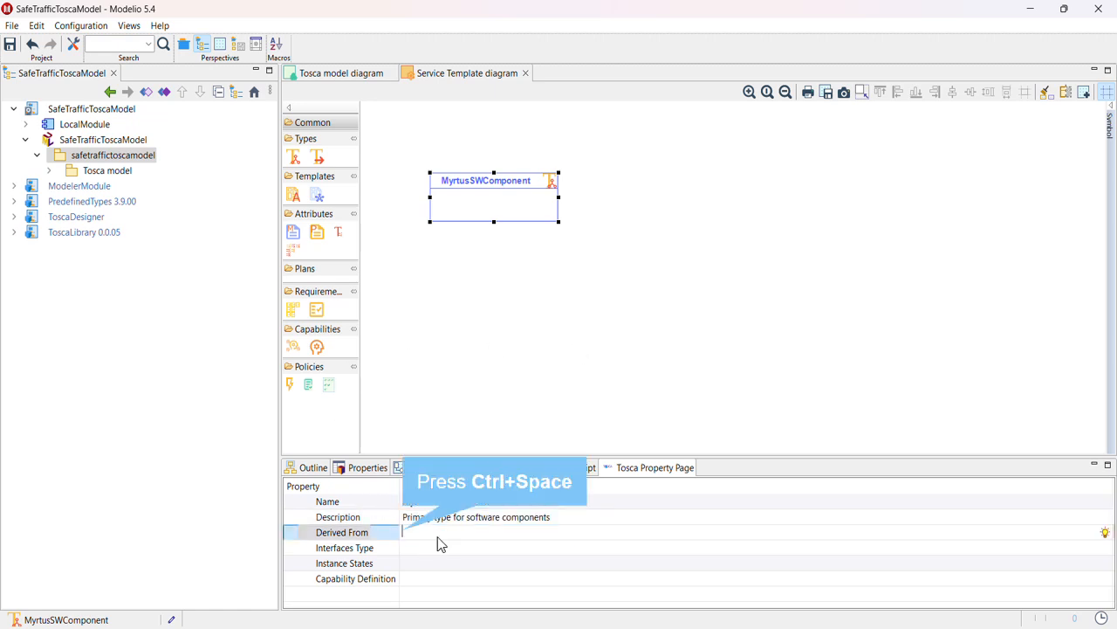
Set MyrtusSWComponent to derive from SoftwareComponent (from 'nodes').
key("ctrl+space")
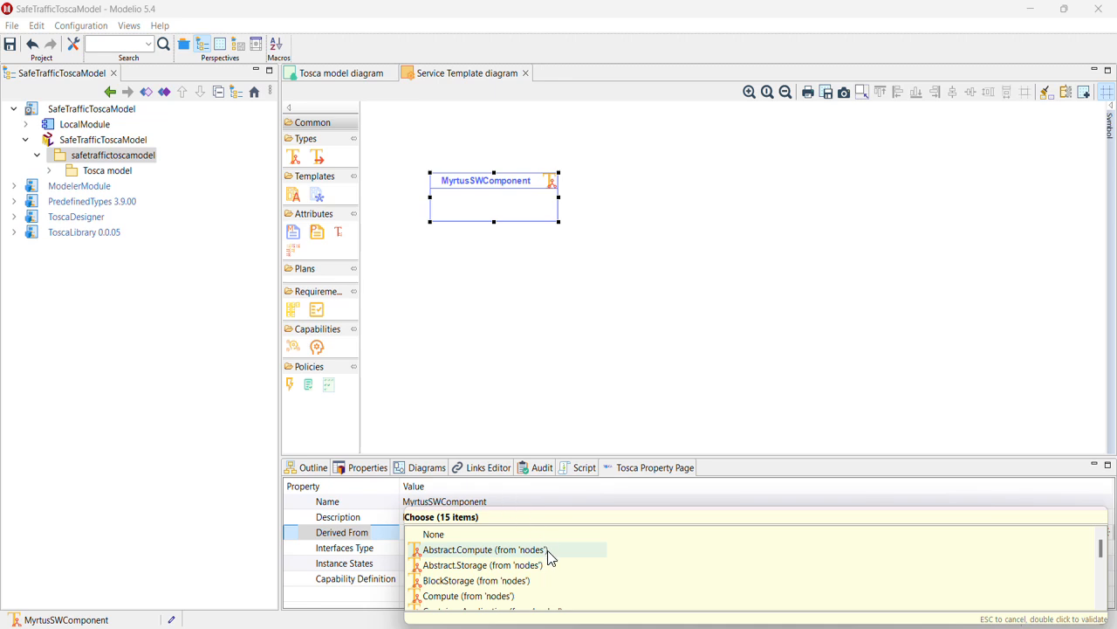
scroll(599, 563, "down", 3)
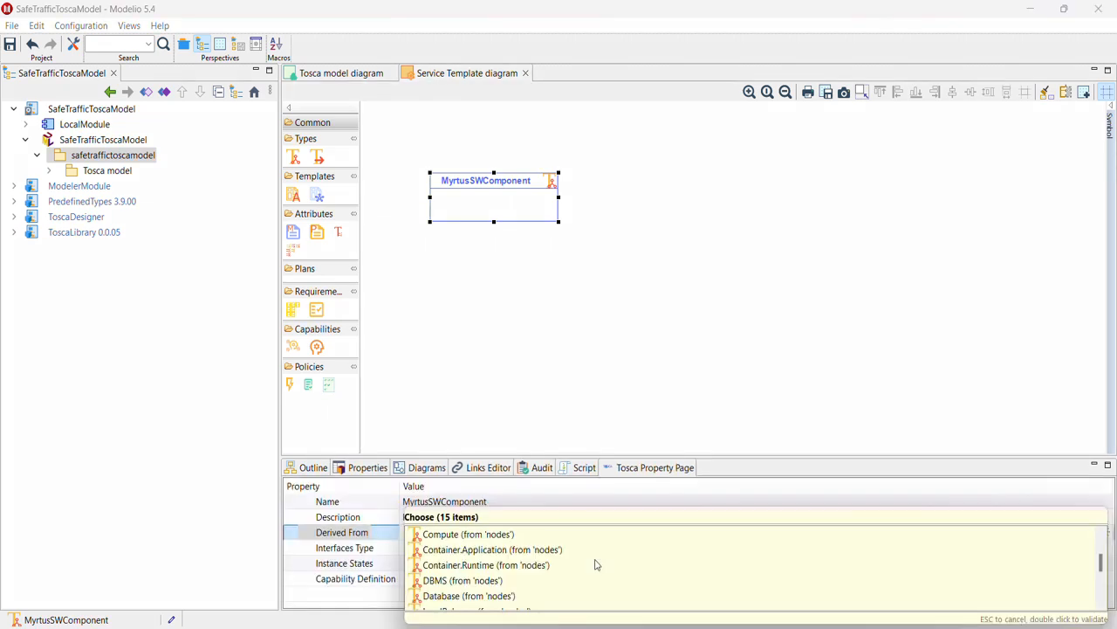
scroll(599, 566, "down", 1)
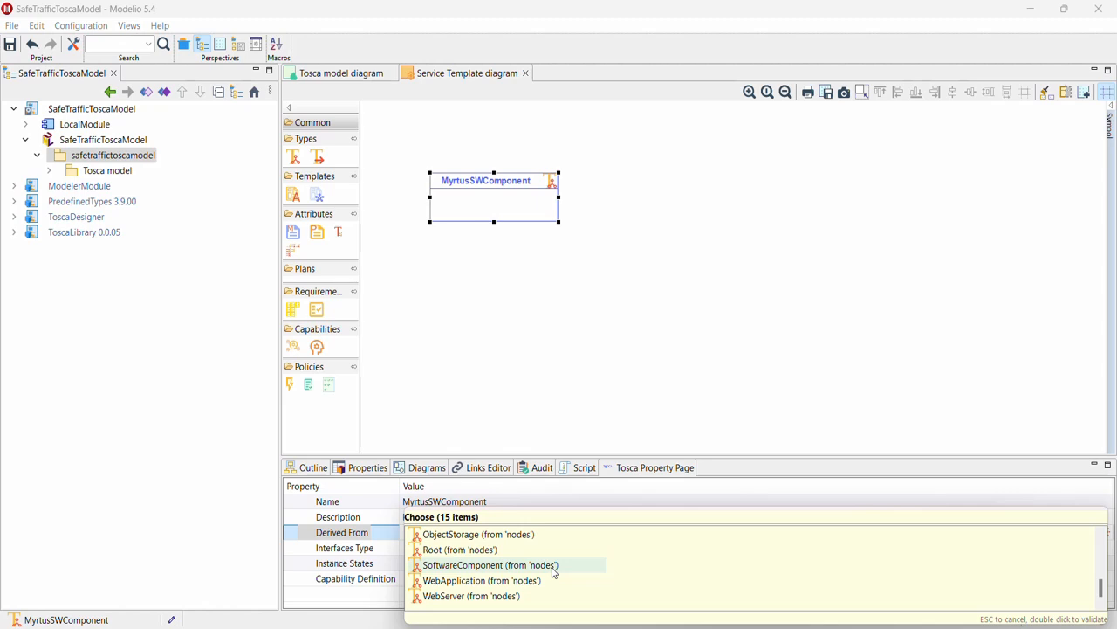
double_click(553, 569)
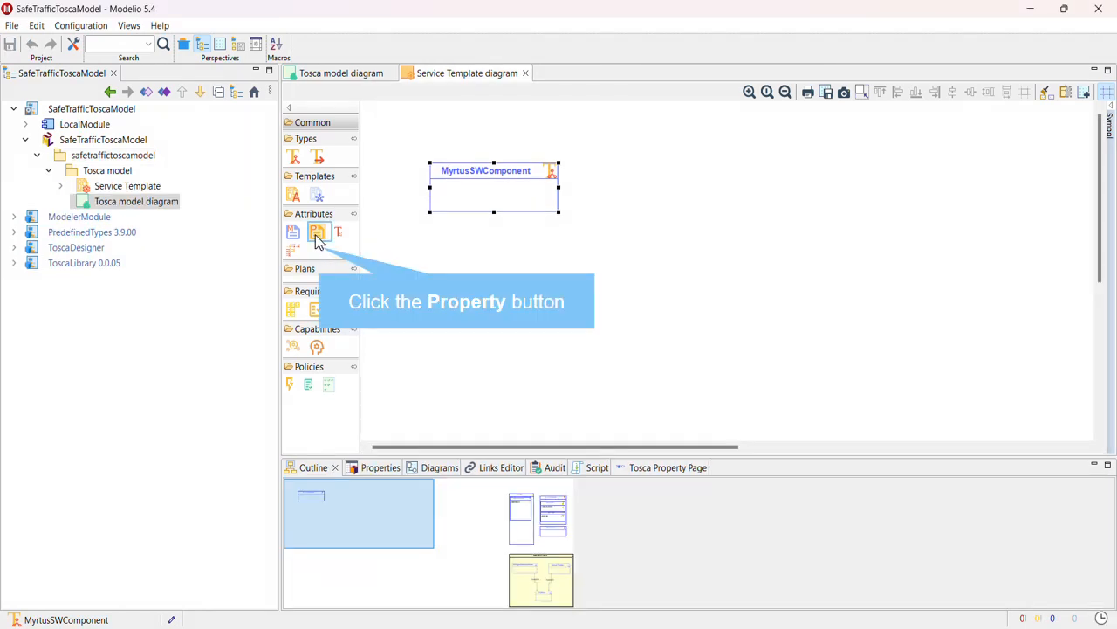
Add a Property named dockerImage to the MyrtusSWComponent node type.
left_click(318, 241)
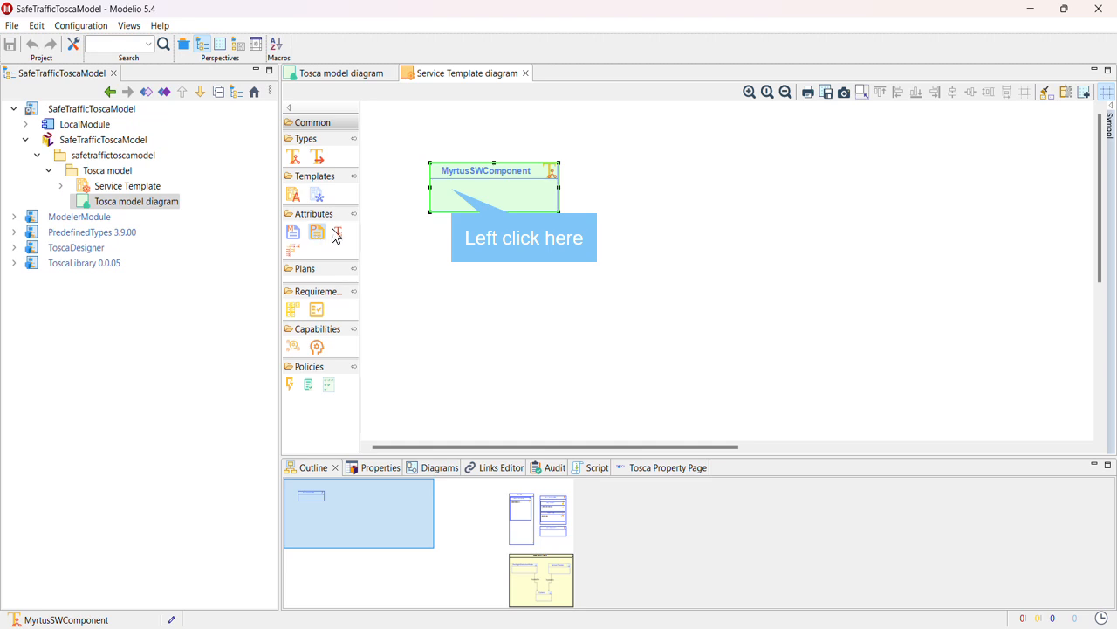
left_click(442, 197)
type("doc")
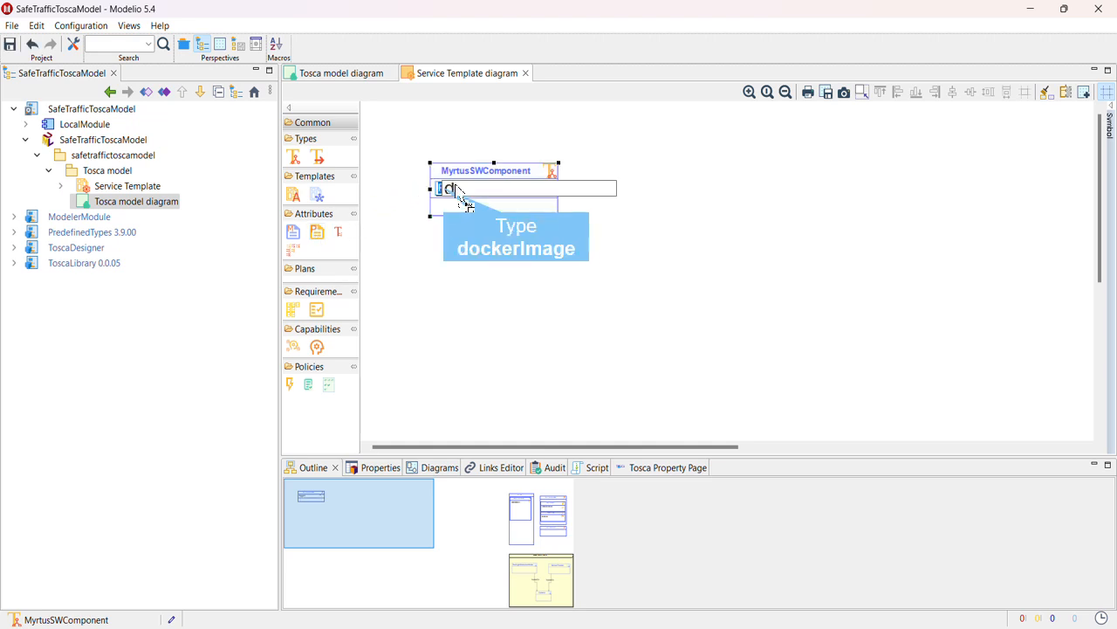
type("kerImage")
key("Return")
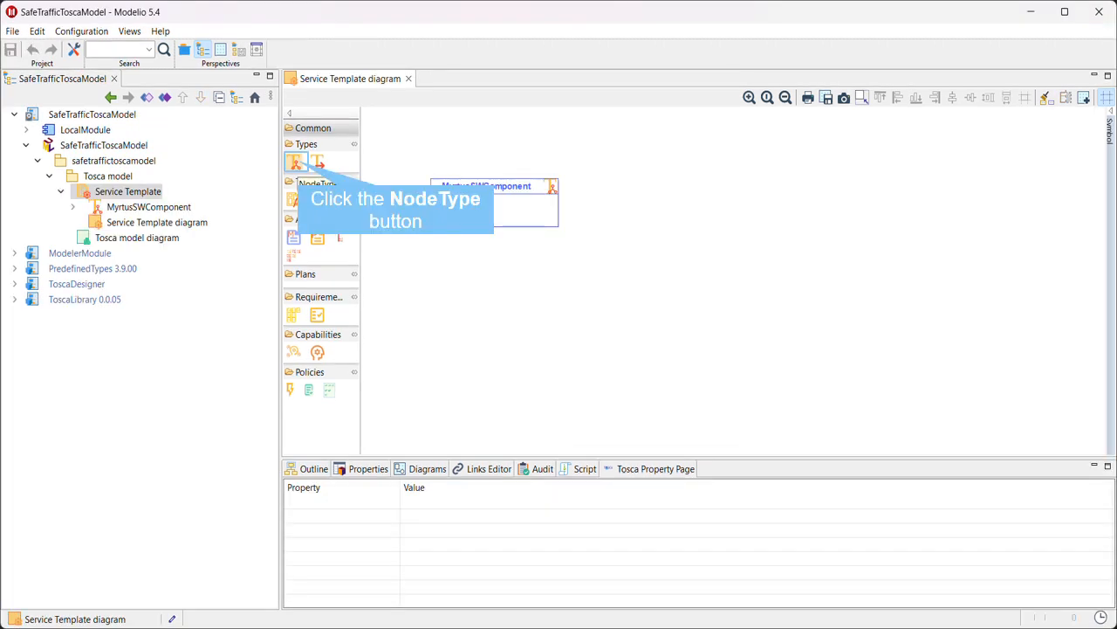
Add a NodeType named MyrtusCameraFeed below MyrtusSWComponent in the Service Template diagram.
left_click(295, 163)
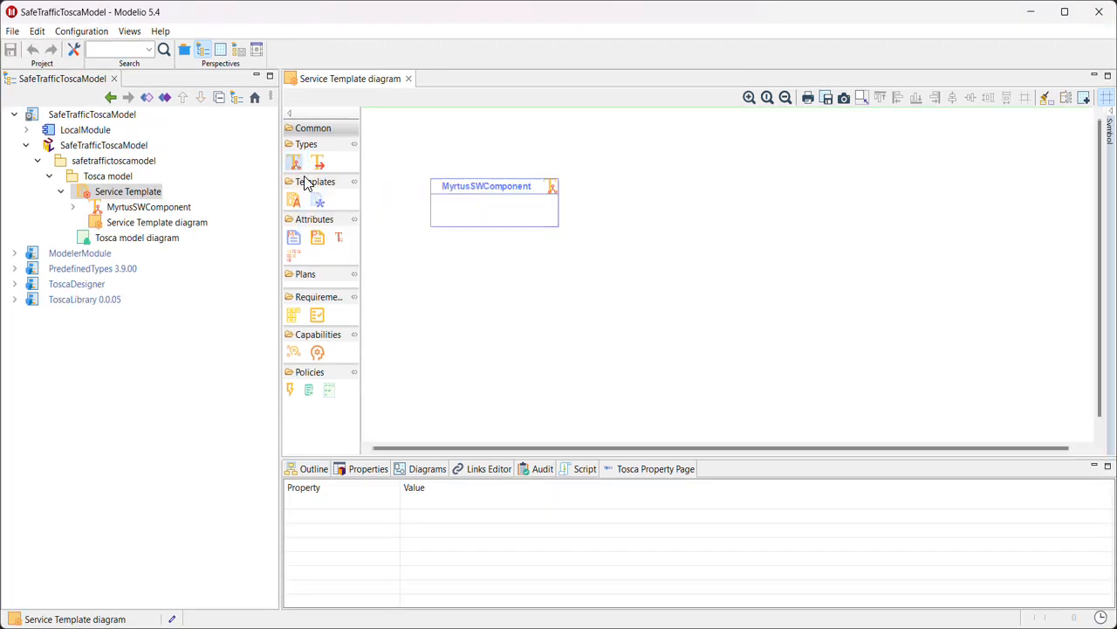
left_click(434, 259)
type("Myrtu")
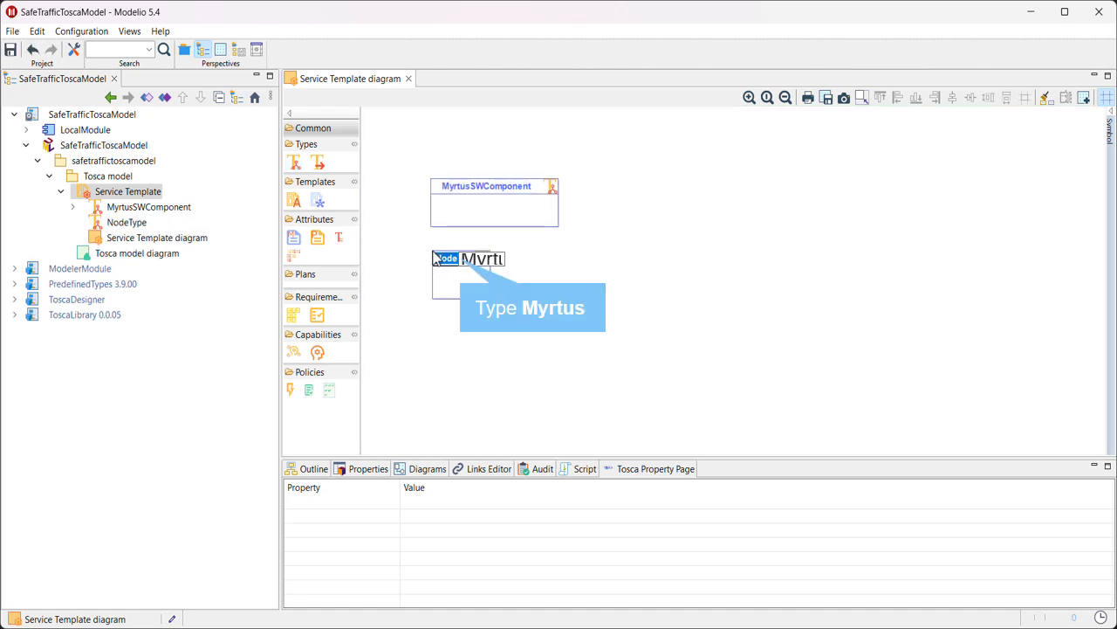
type("s")
key("BackSpace")
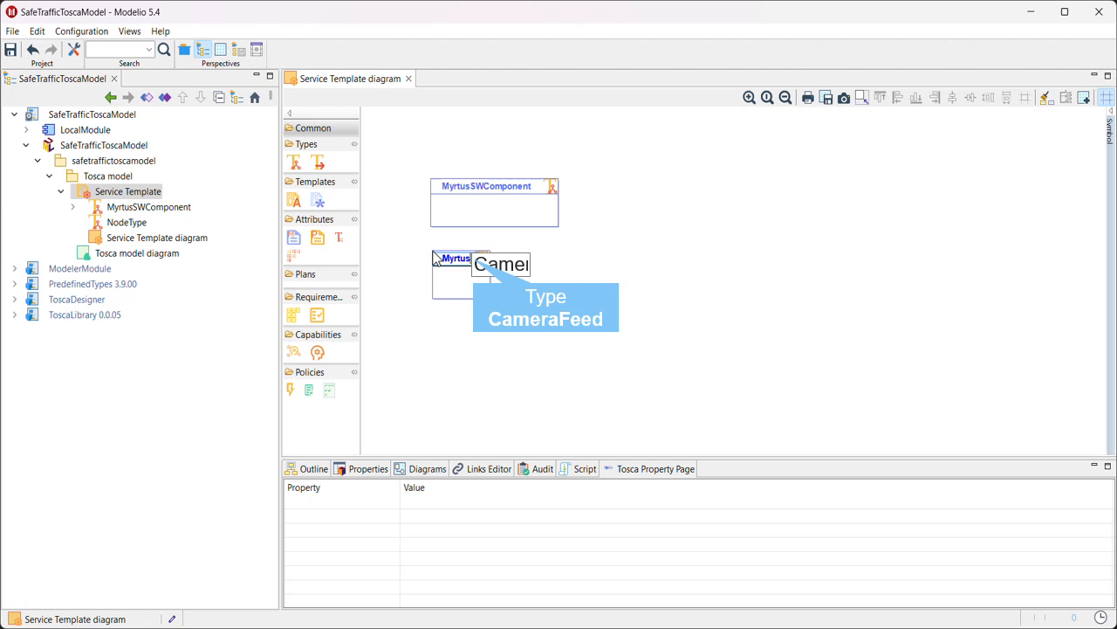
type("CameraFeed")
key("Return")
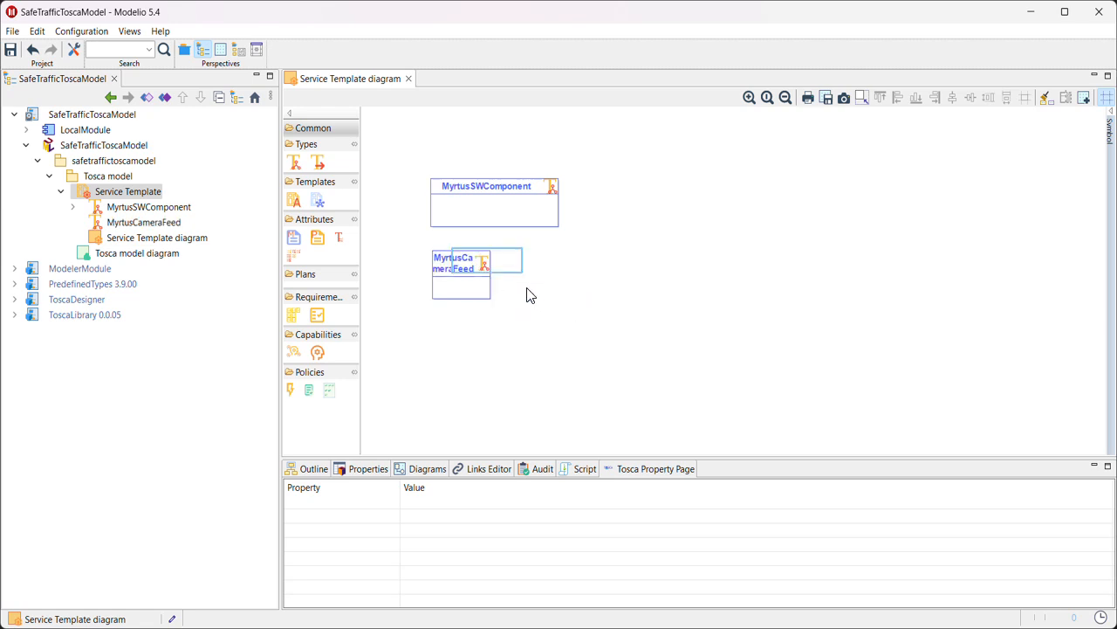
Widen the MyrtusCameraFeed box to fit its name on one line and extend it downward for inner elements.
left_click(489, 272)
left_click_drag(491, 274, 560, 276)
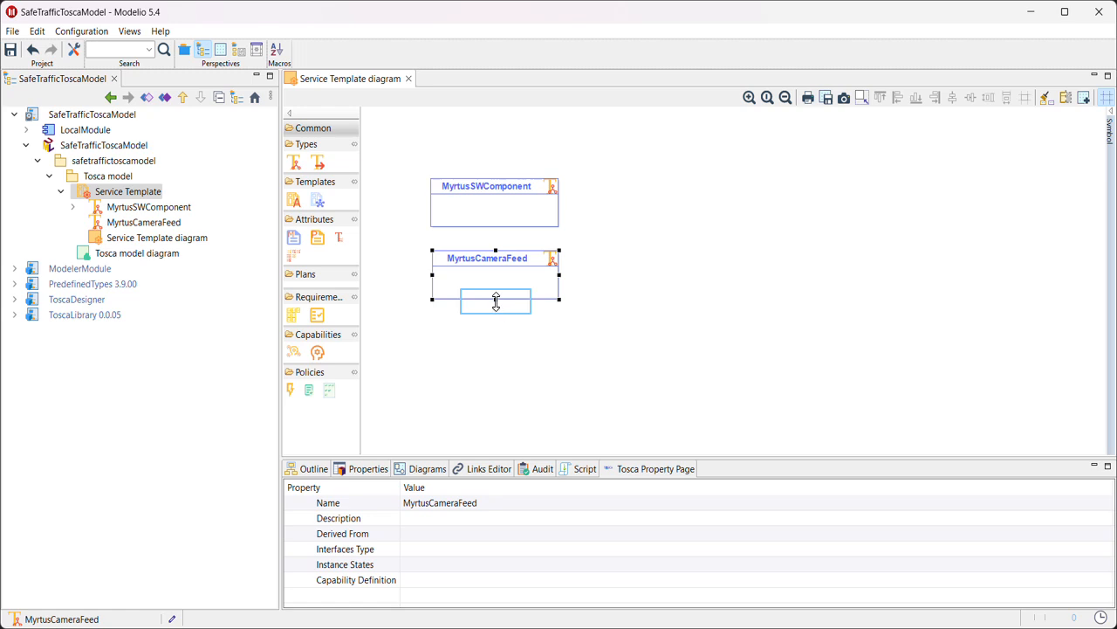
left_click_drag(495, 300, 498, 395)
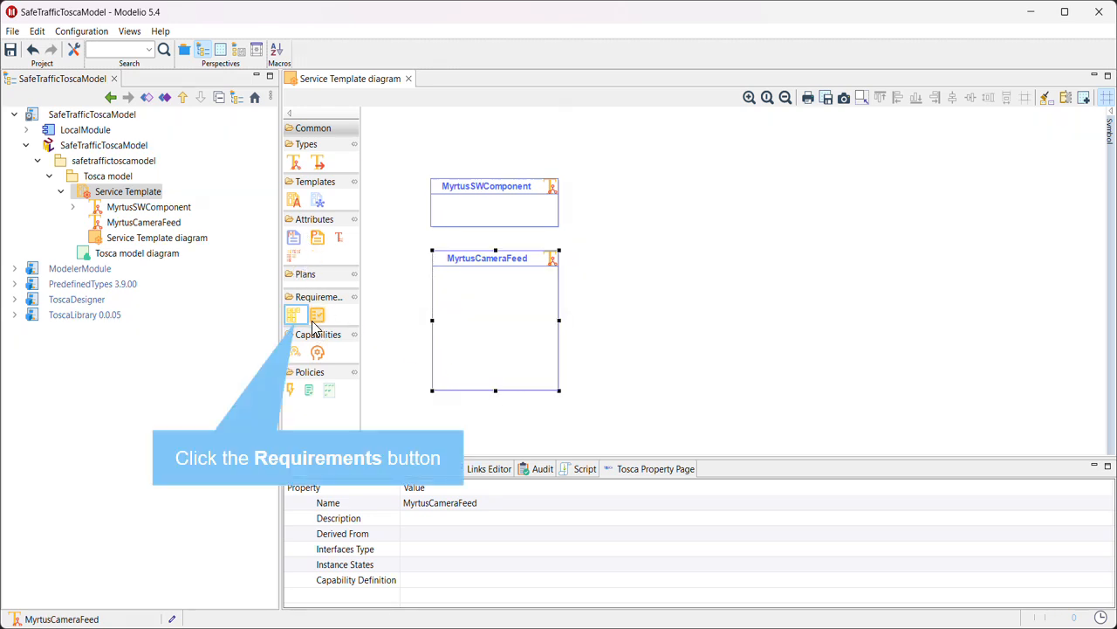
Add a Requirements container inside MyrtusCameraFeed and place a Requirement named faceDetectionService in it.
left_click(295, 316)
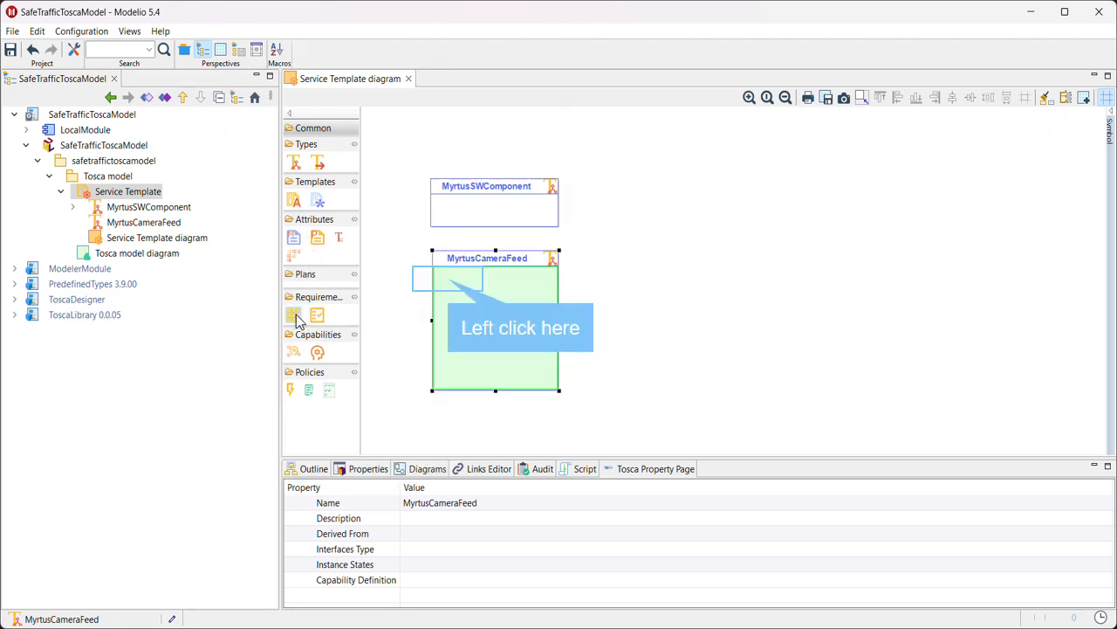
left_click(461, 285)
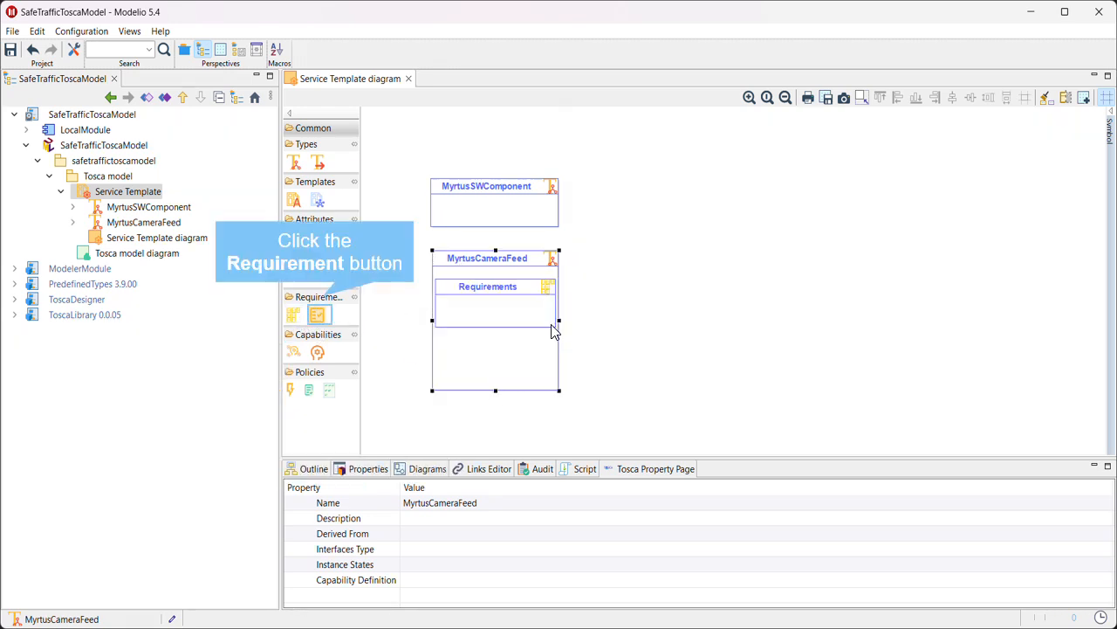
left_click(317, 317)
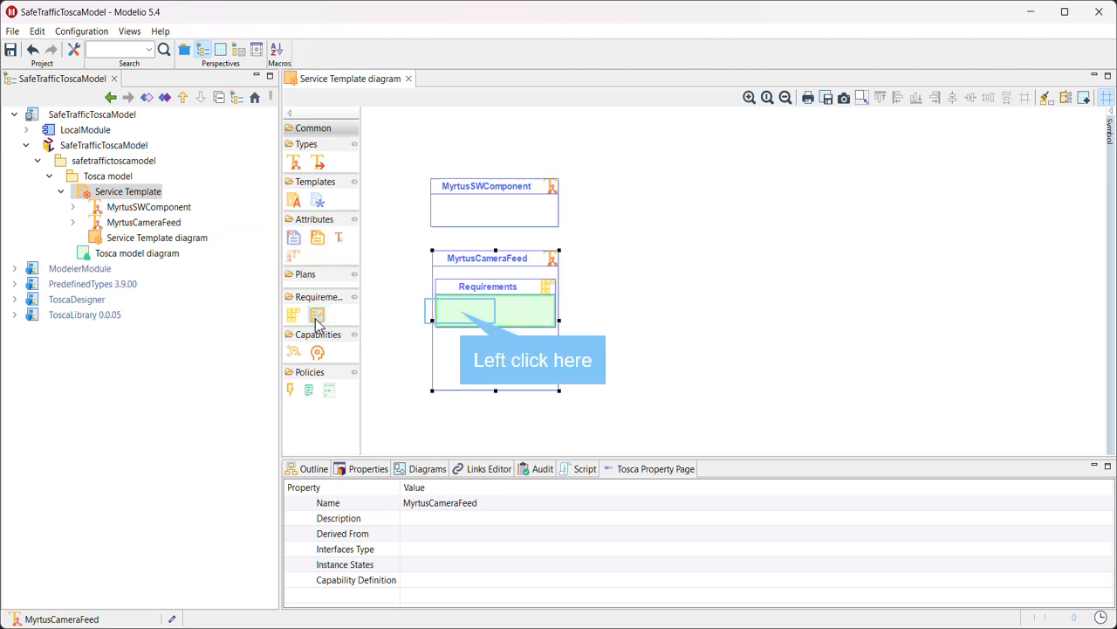
left_click(463, 319)
type("fac")
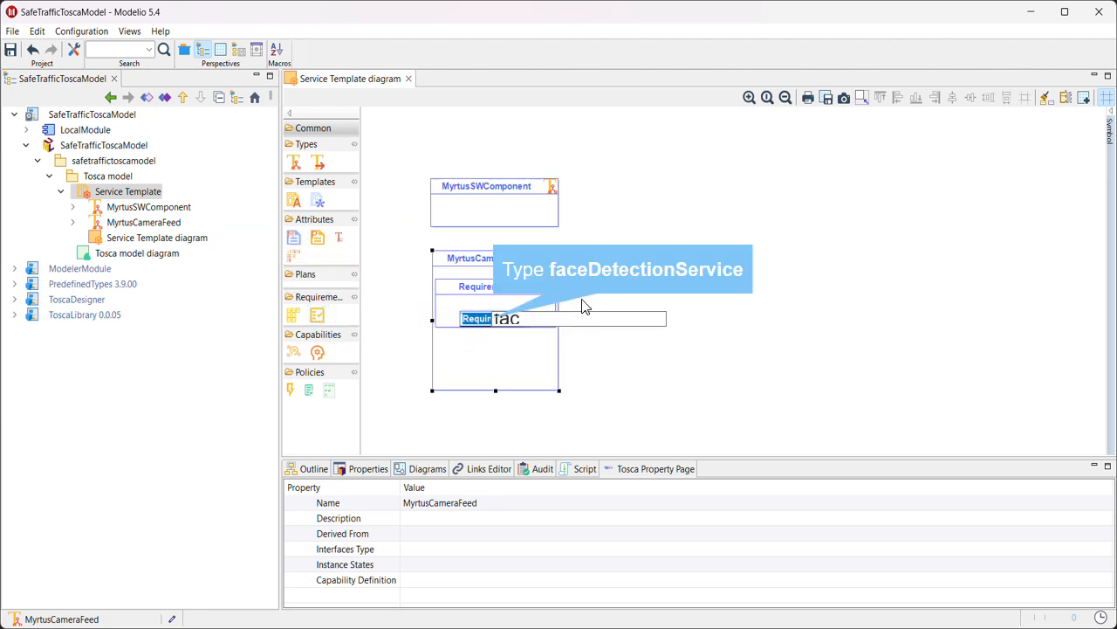
type("eDete")
type("ctionService")
key("Return")
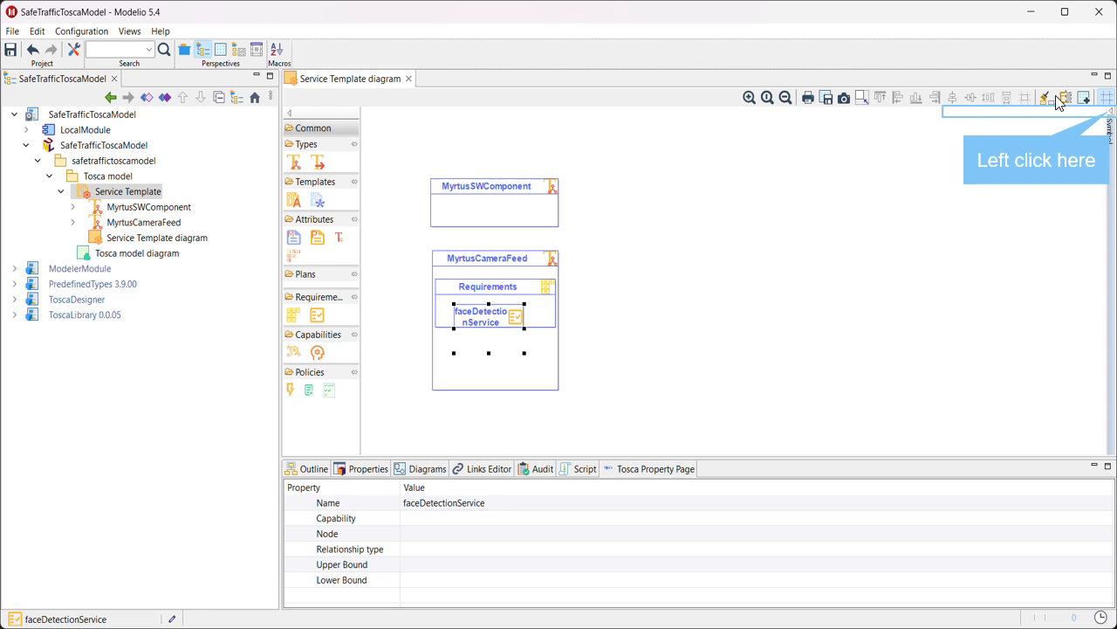
Set the inner elements display mode of the Requirements container to List.
left_click(1110, 115)
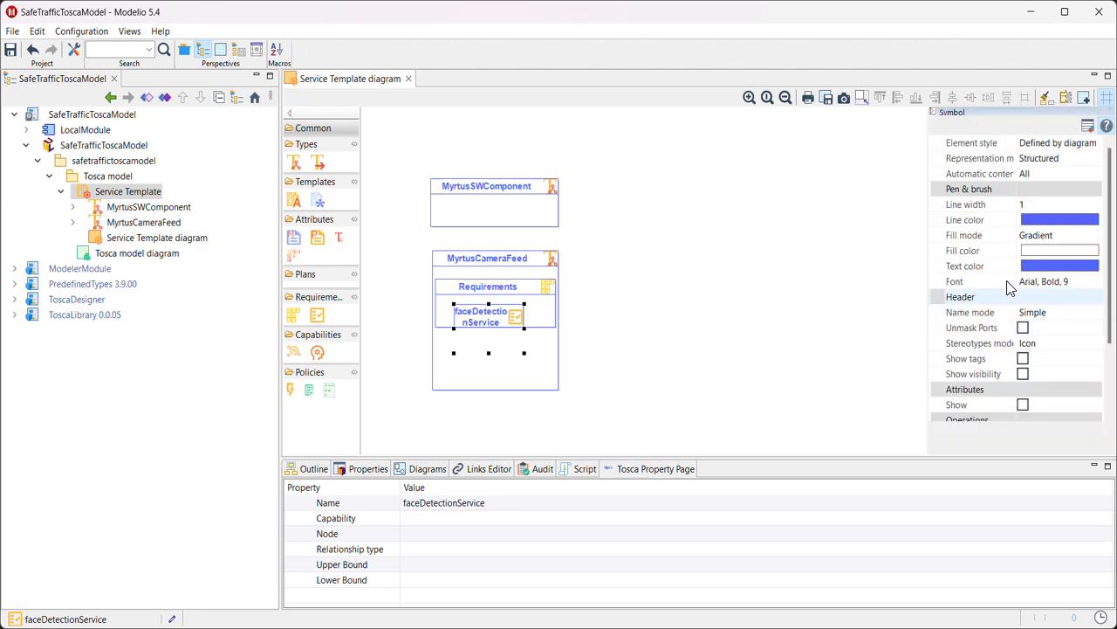
scroll(1004, 308, "down", 3)
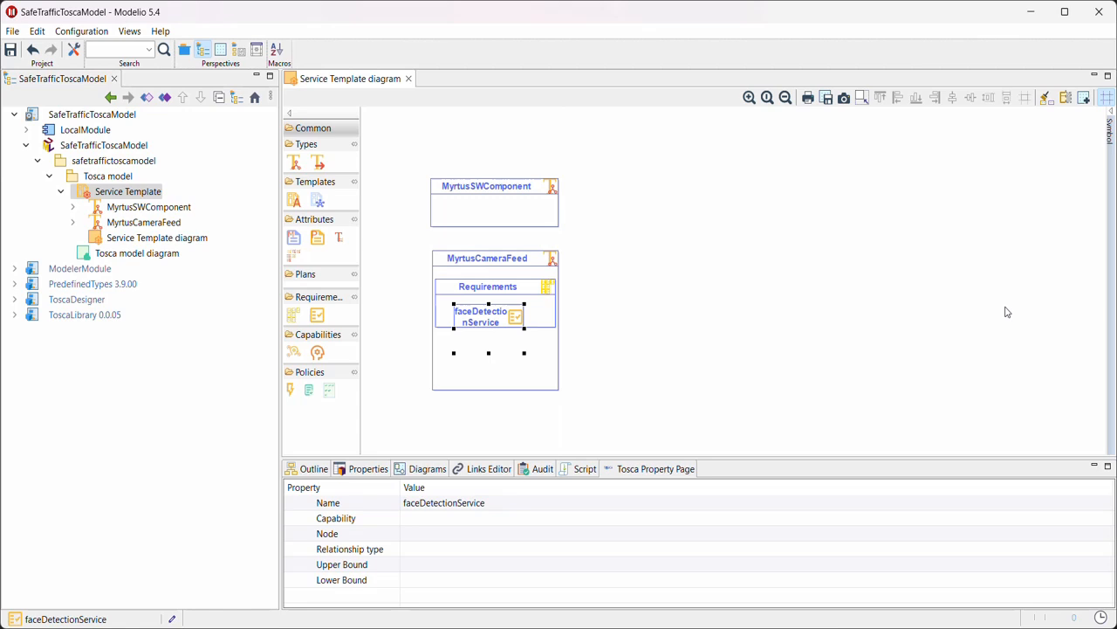
left_click(535, 292)
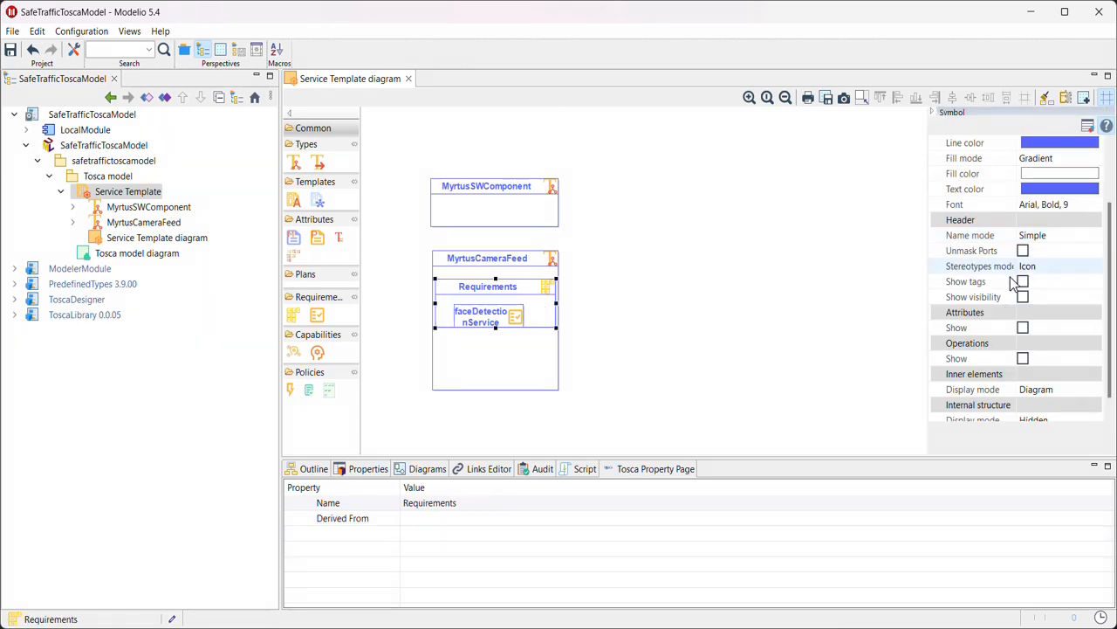
scroll(1009, 281, "down", 1)
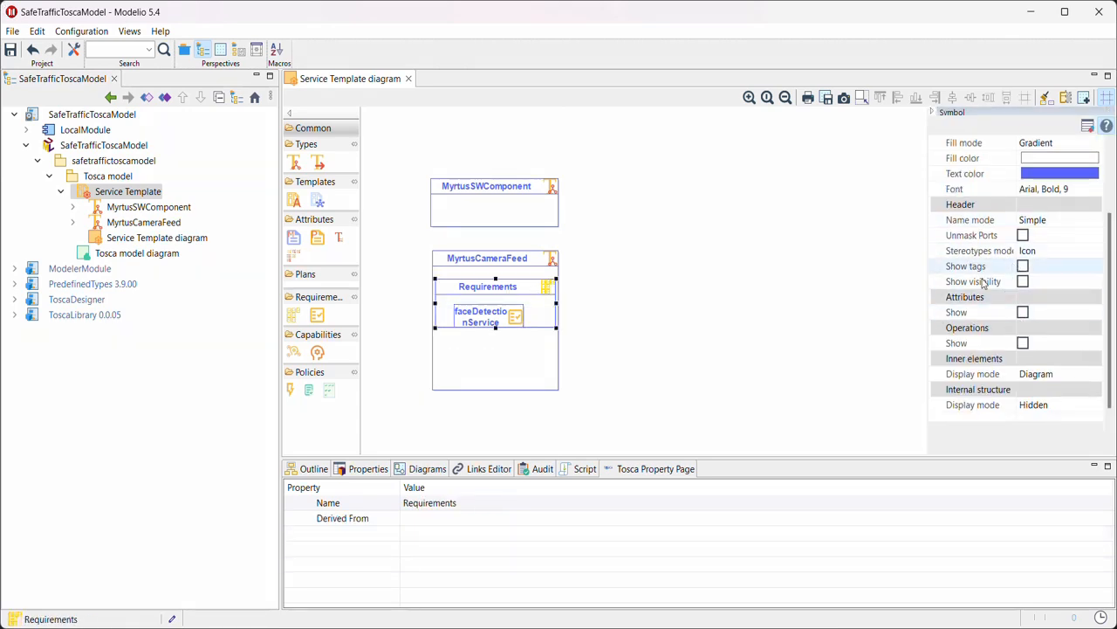
left_click(1047, 374)
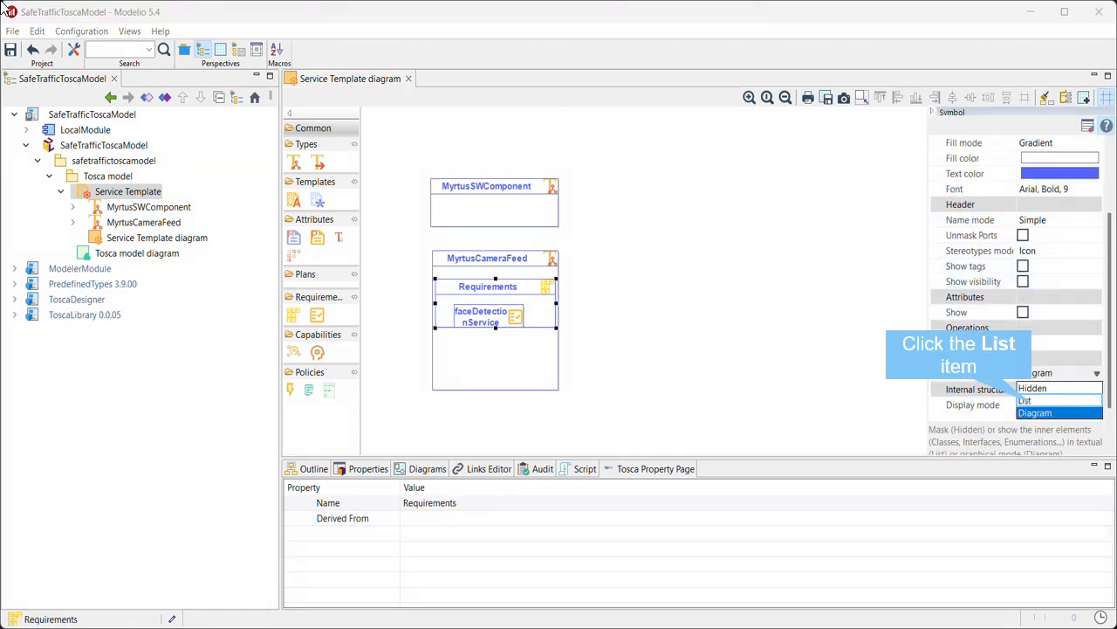
left_click(1035, 402)
Set the stereotypes mode of the Requirements container's inner elements to Icon.
left_click(513, 311)
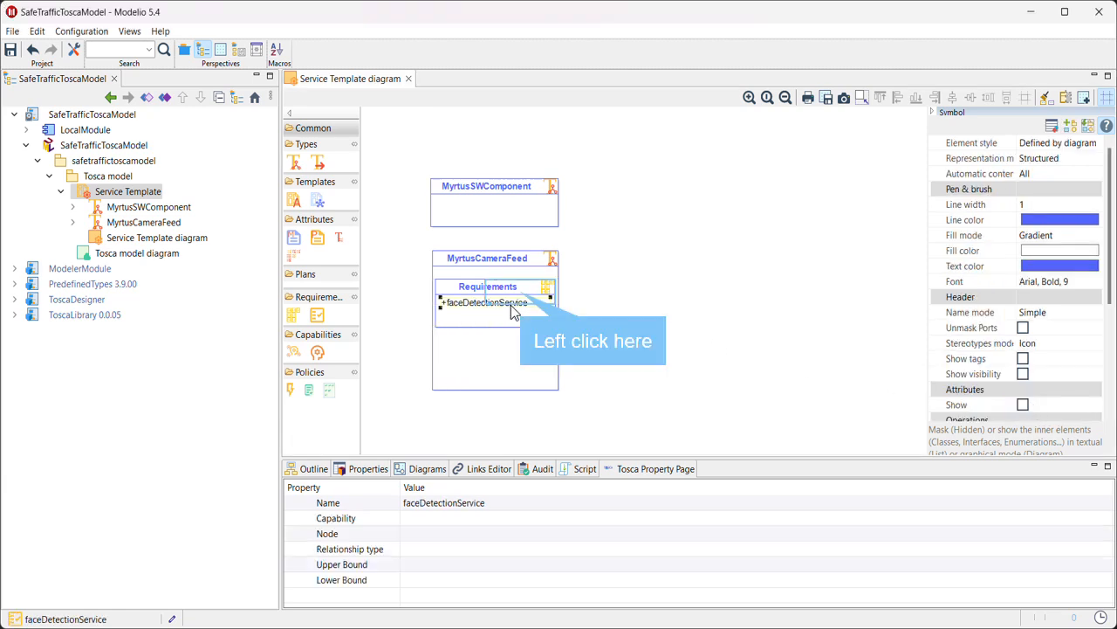
left_click(518, 301)
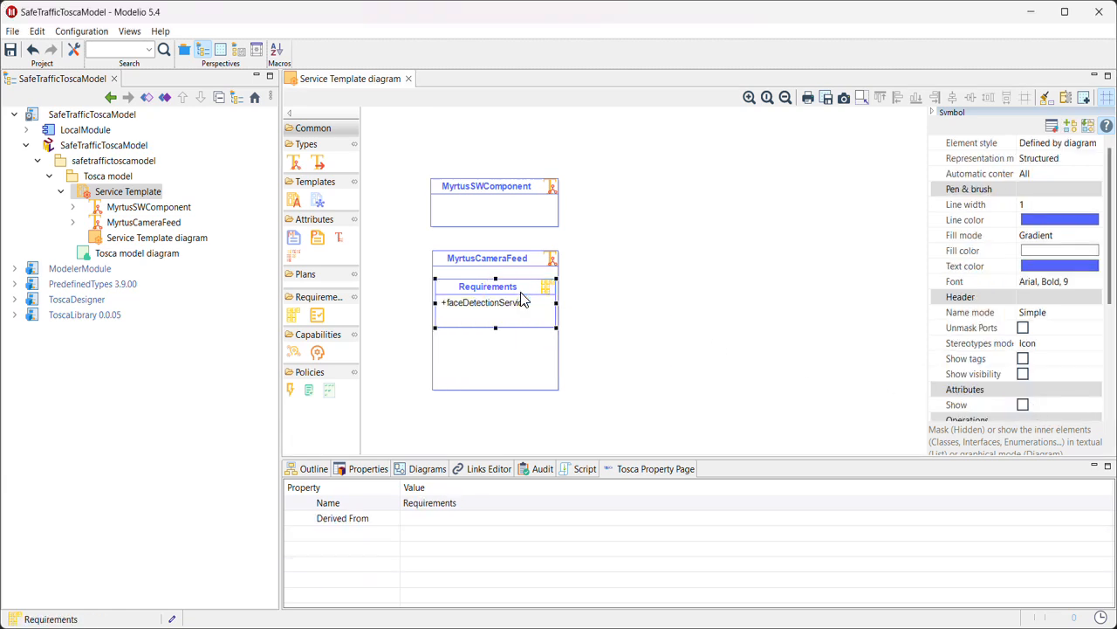
scroll(1066, 349, "down", 3)
left_click(1067, 329)
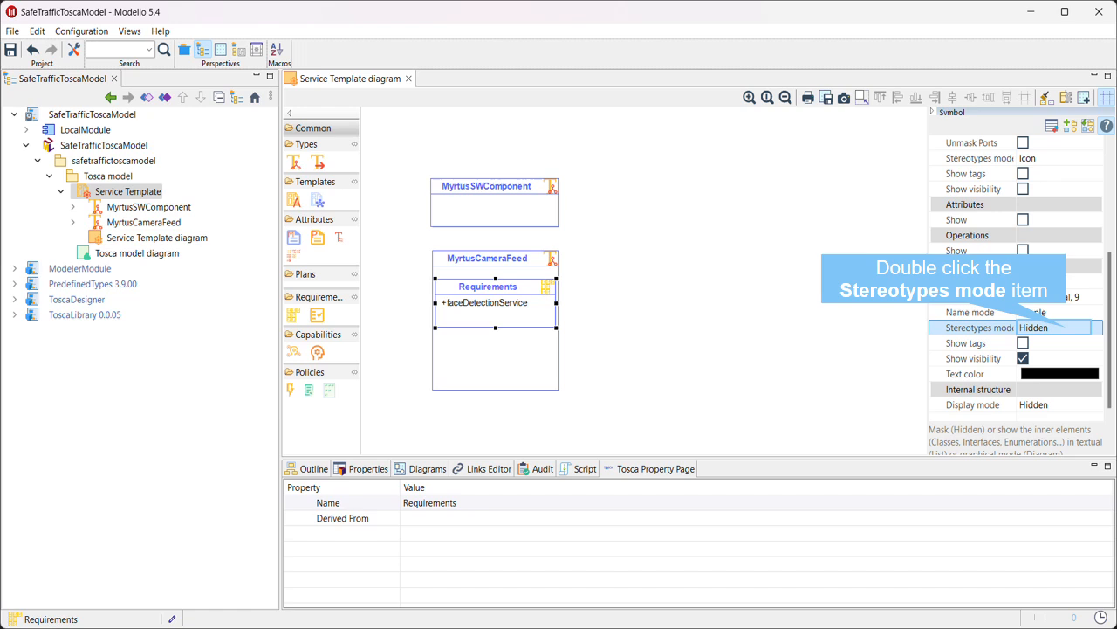
double_click(1067, 329)
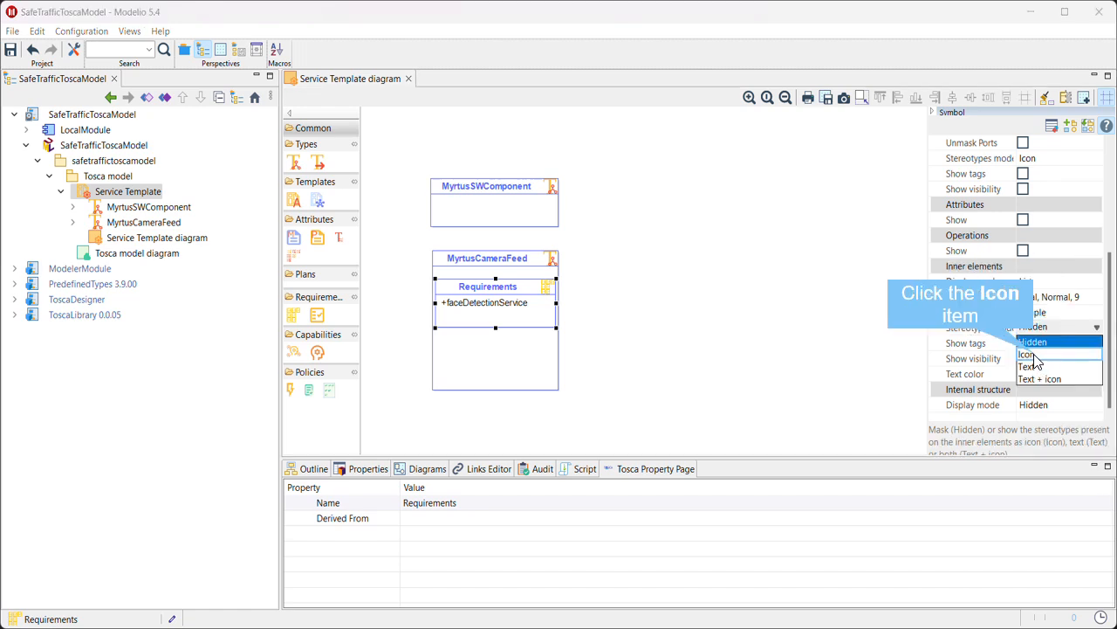
left_click(1036, 354)
left_click(629, 349)
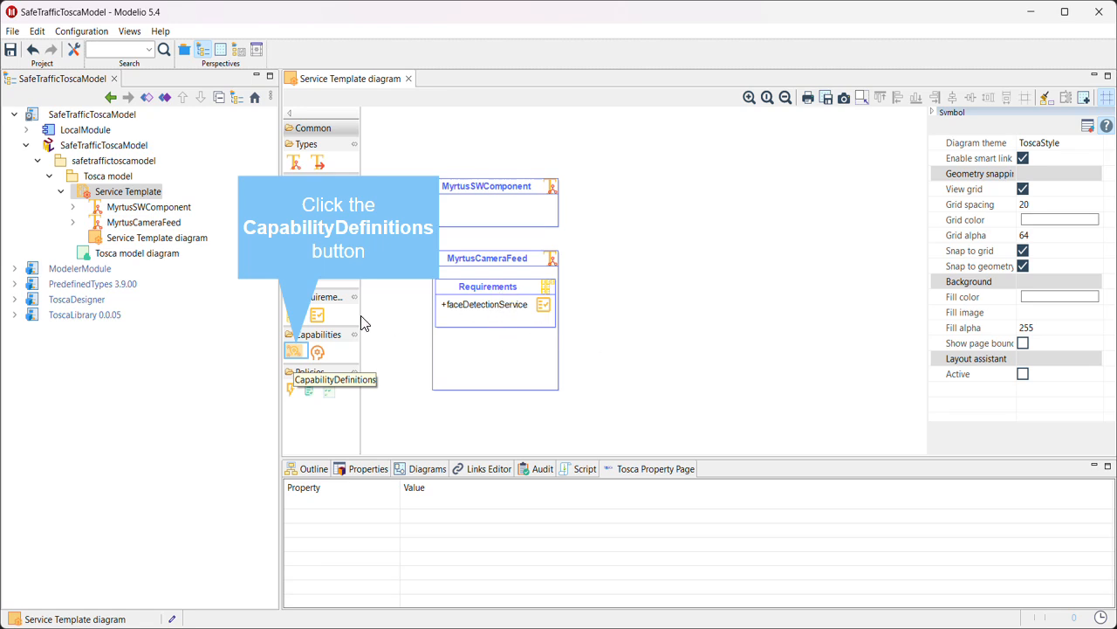
Add a CapabilityDefinitions container below Requirements in MyrtusCameraFeed and fit it to the same width.
left_click(292, 352)
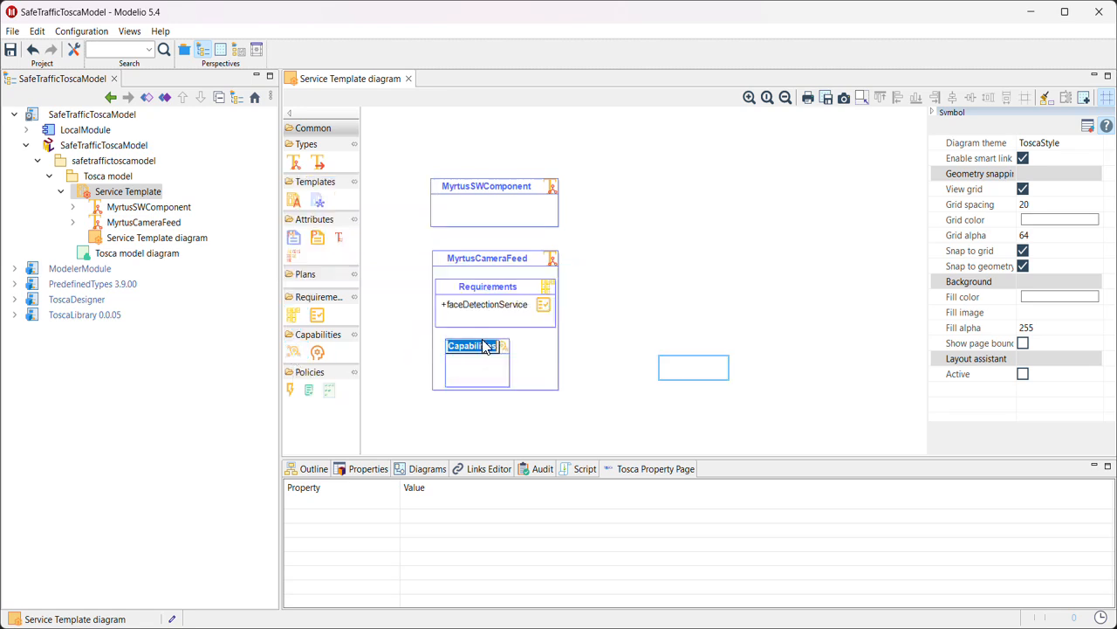
left_click(697, 367)
left_click_drag(446, 343, 555, 352)
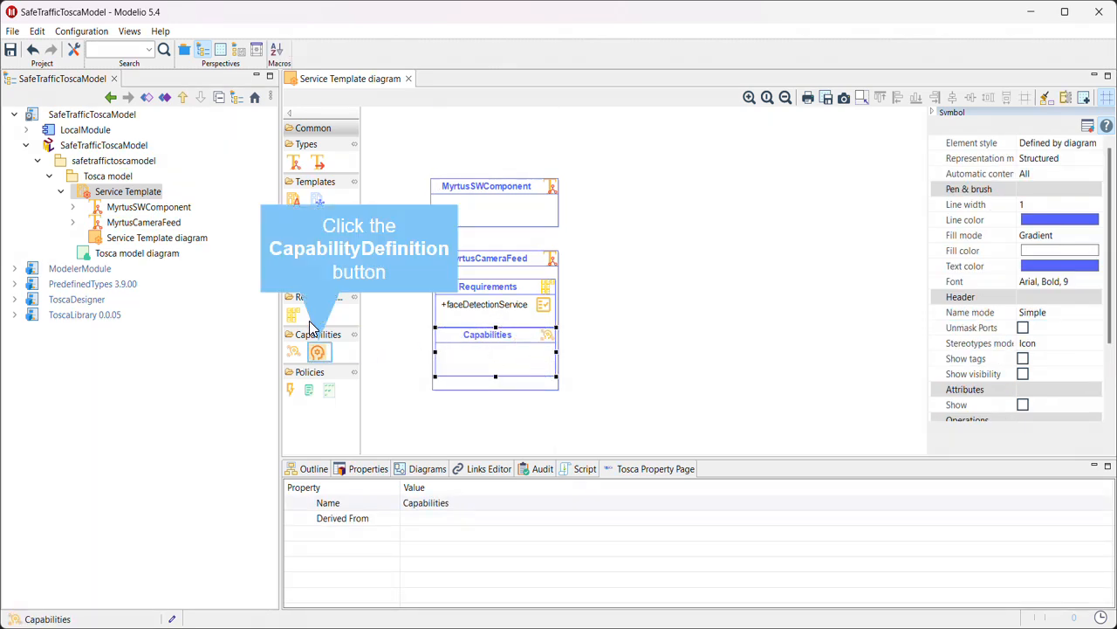
Add a CapabilityDefinition named WebService inside the Capabilities container of MyrtusCameraFeed.
left_click(316, 353)
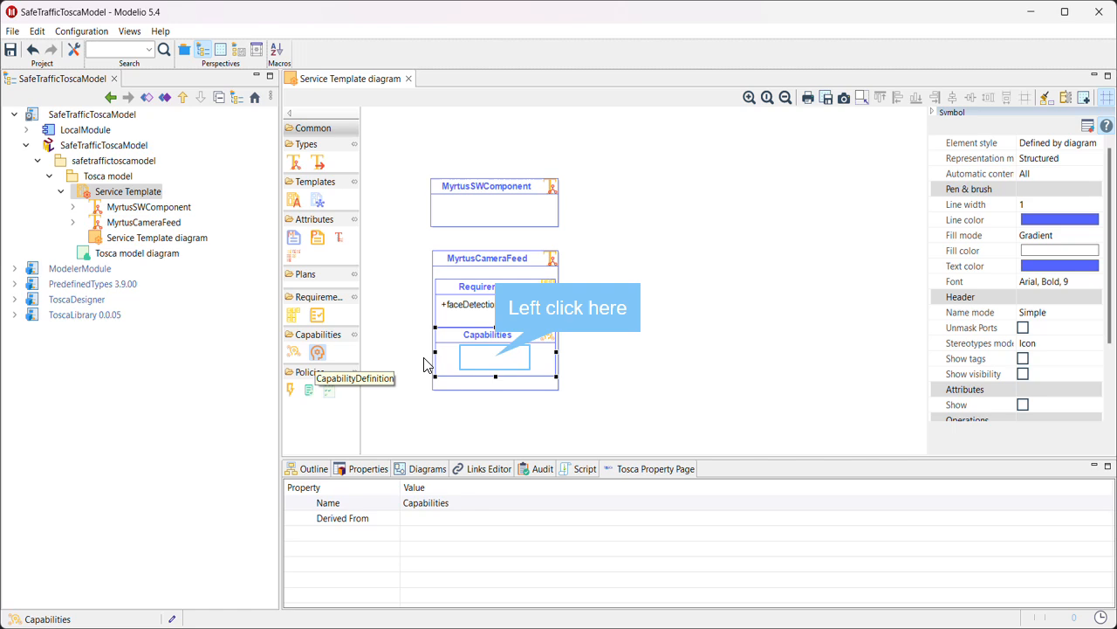
left_click(499, 365)
type("WebService")
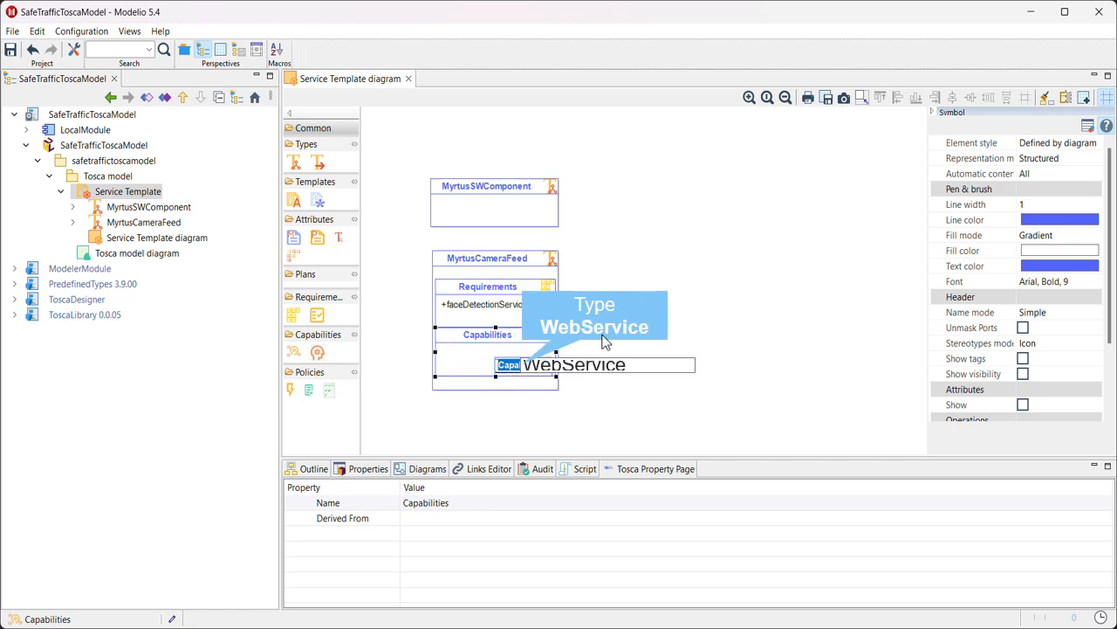
key("Return")
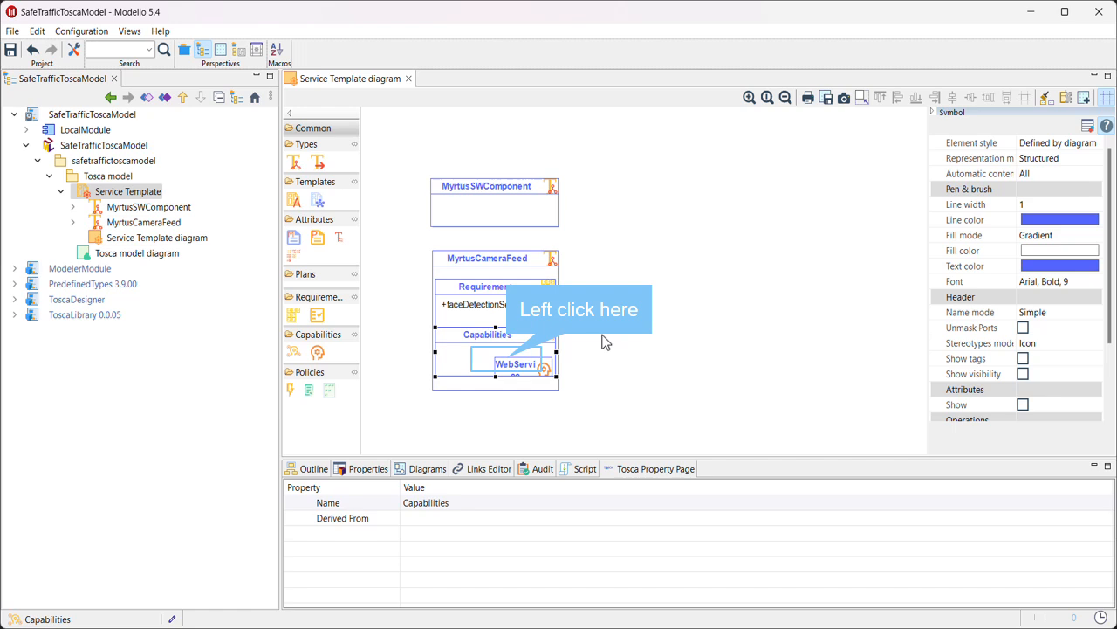
Clone the graphic options of the Requirements container onto the Capabilities container.
left_click(509, 367)
left_click(480, 288)
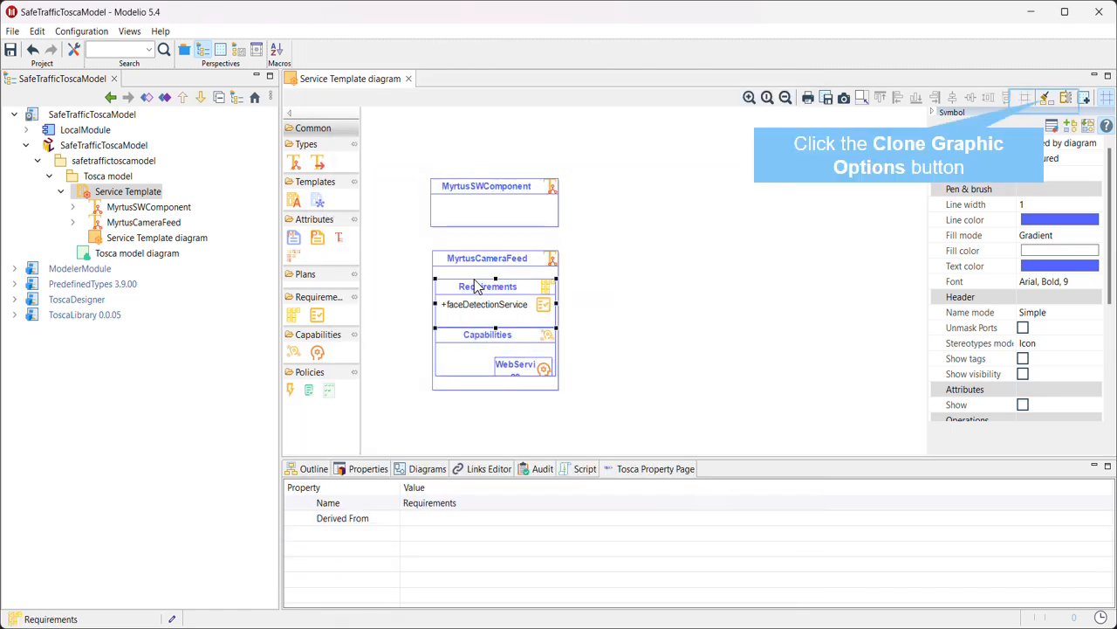
left_click(1035, 110)
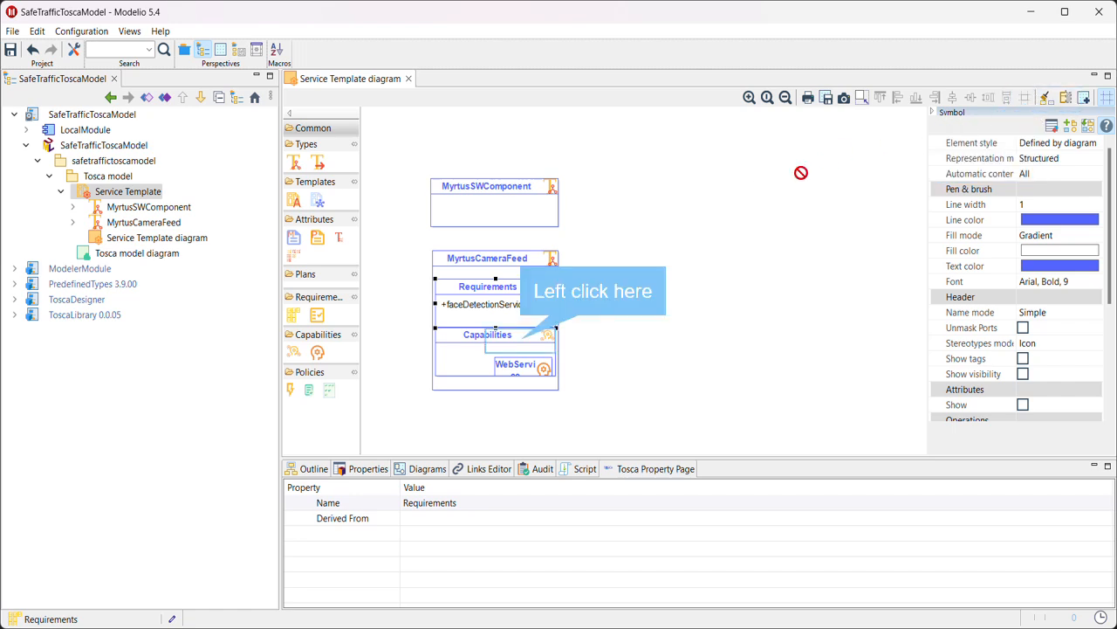
left_click(528, 348)
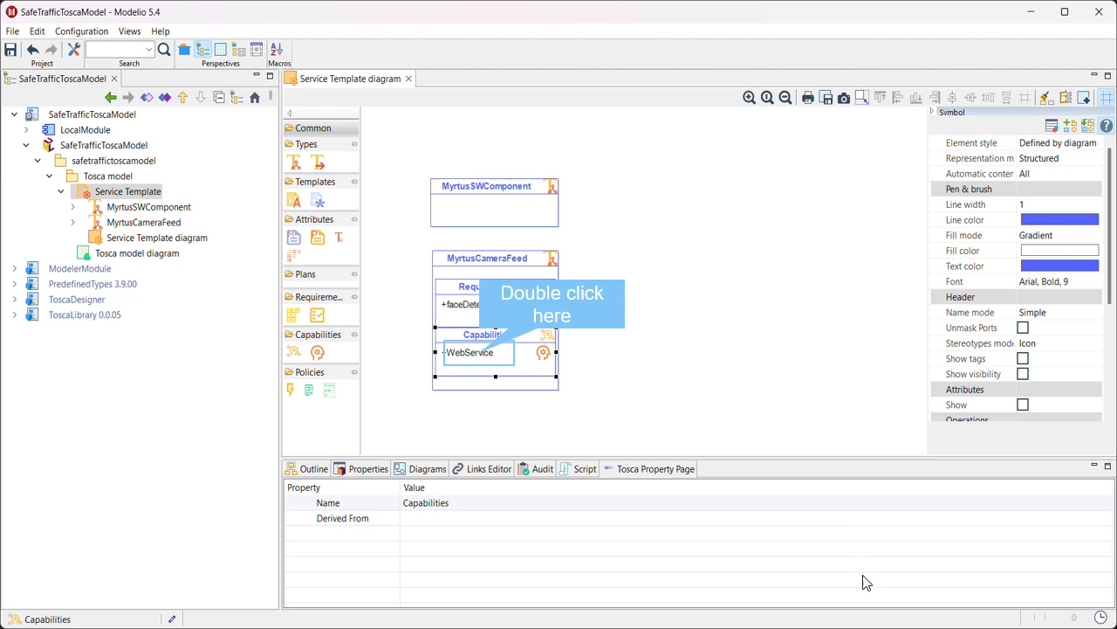
Set the capability type of WebService to Endpoint (from 'capabilities').
double_click(483, 361)
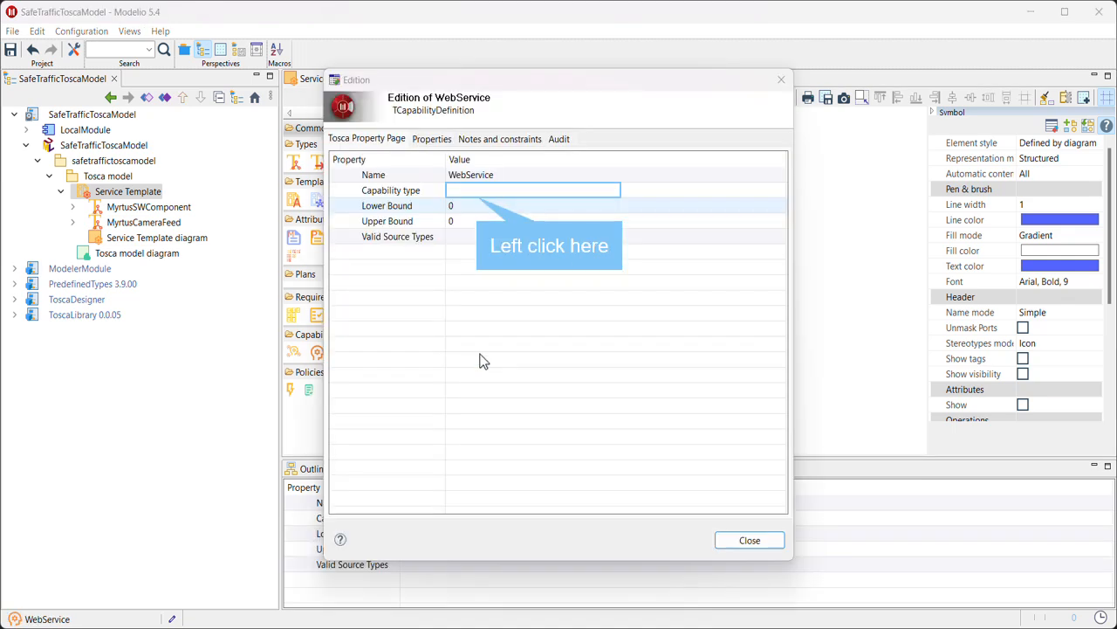
left_click(478, 195)
key("ctrl+space")
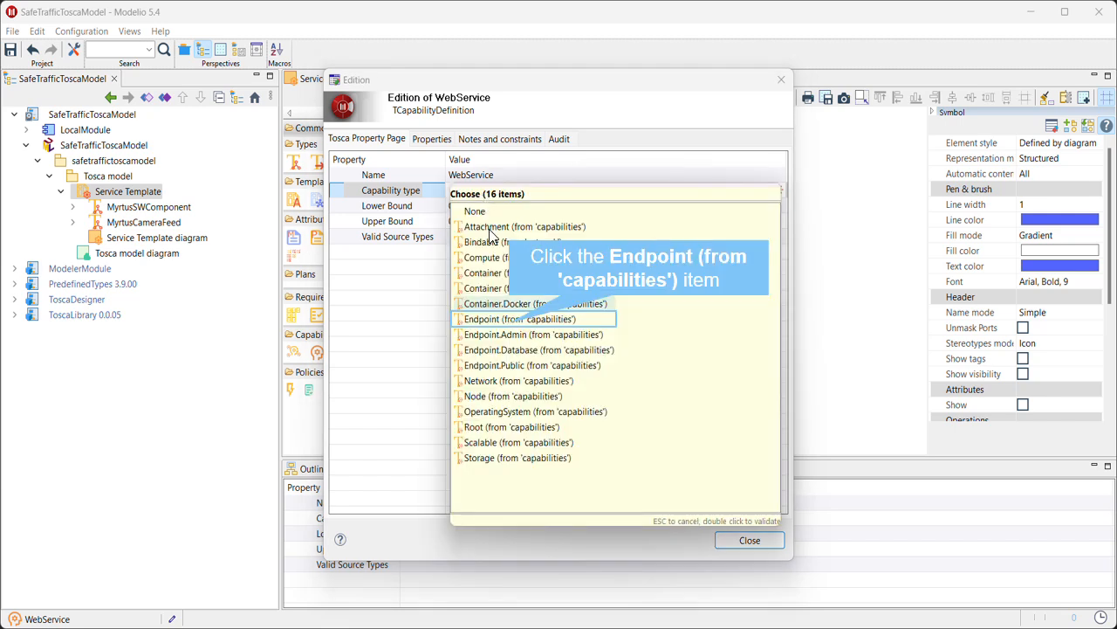
left_click(512, 324)
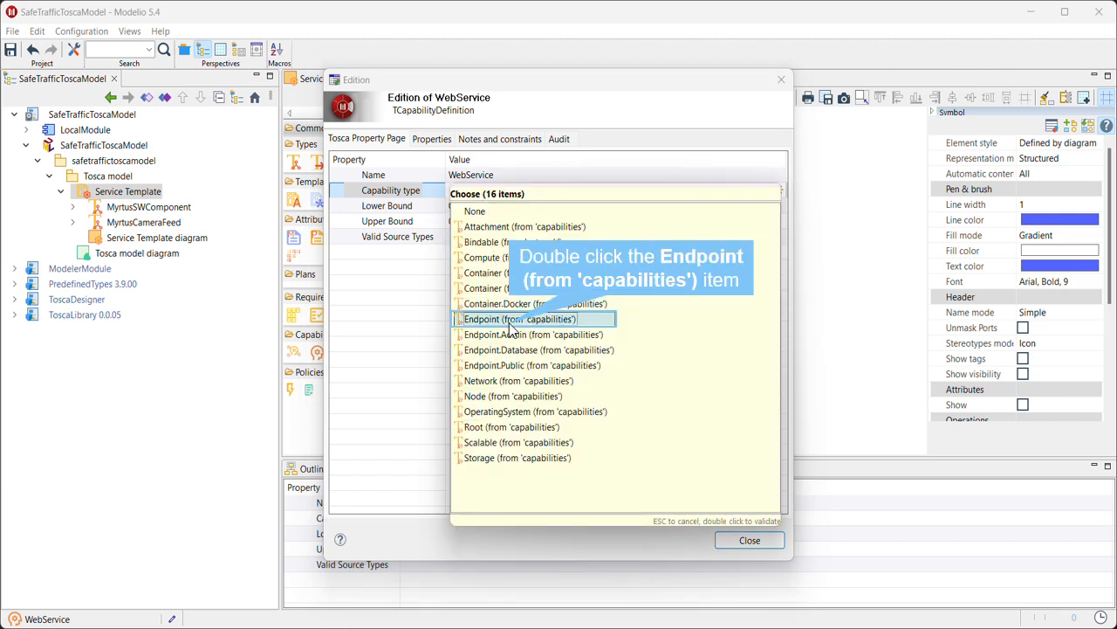
double_click(511, 323)
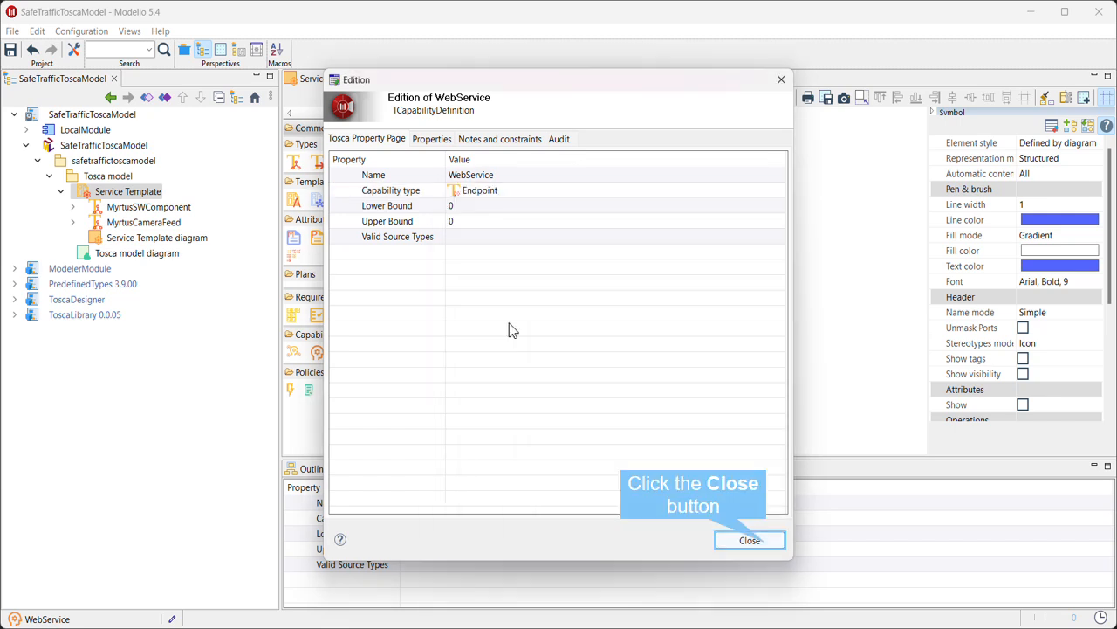
left_click(749, 540)
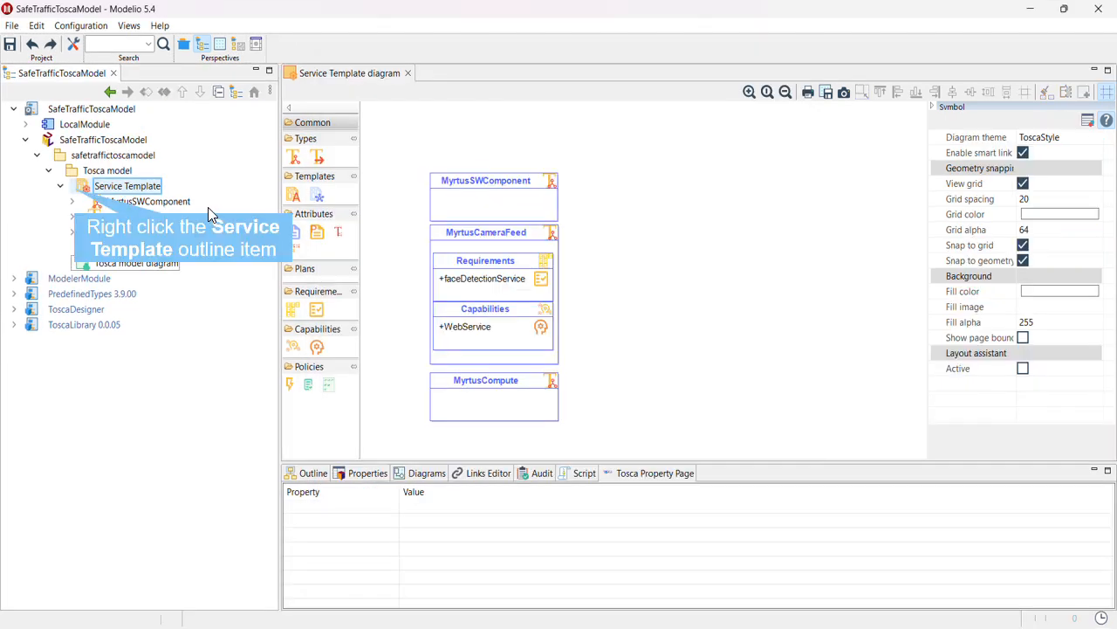
Create a Topology Template diagram under Service Template and place a NodeTemplate named RedLightDetectionNode in it.
right_click(150, 194)
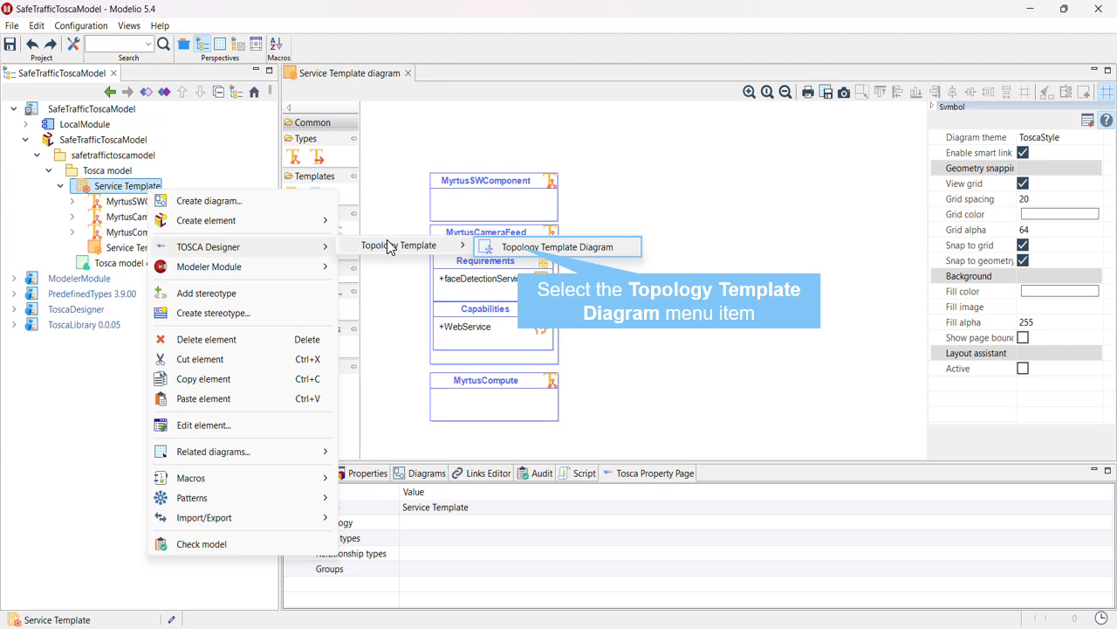
left_click(518, 247)
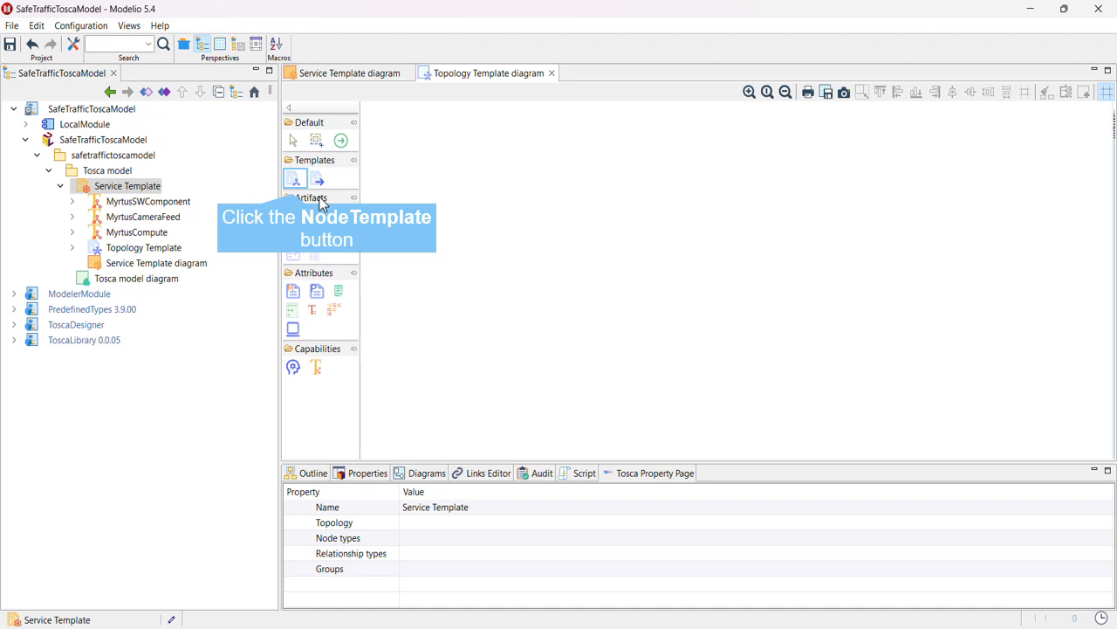
left_click(294, 181)
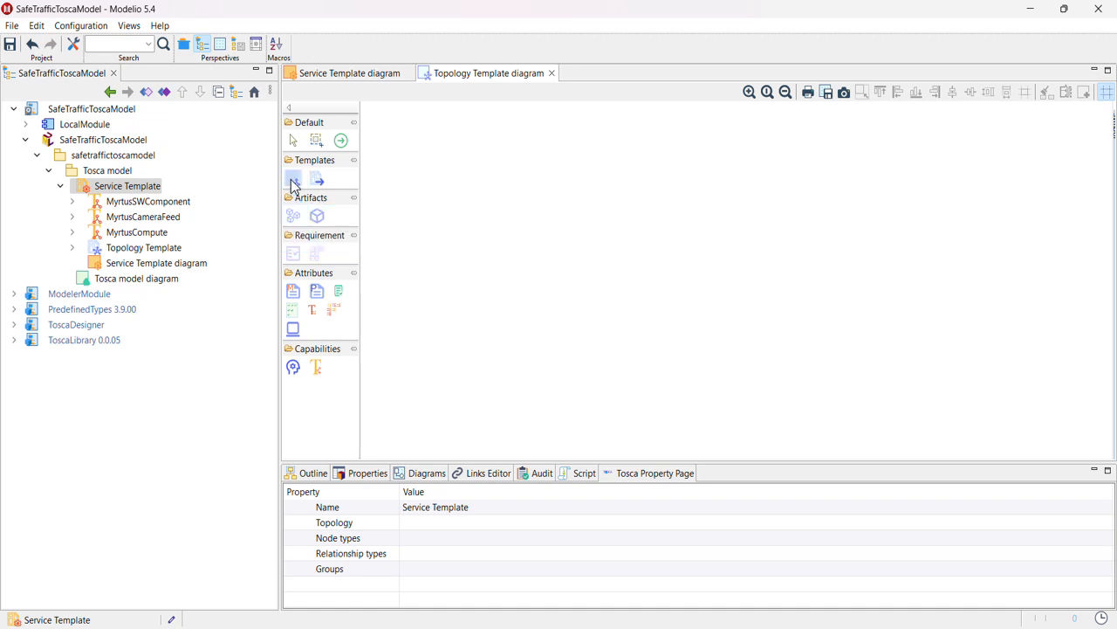
left_click(465, 180)
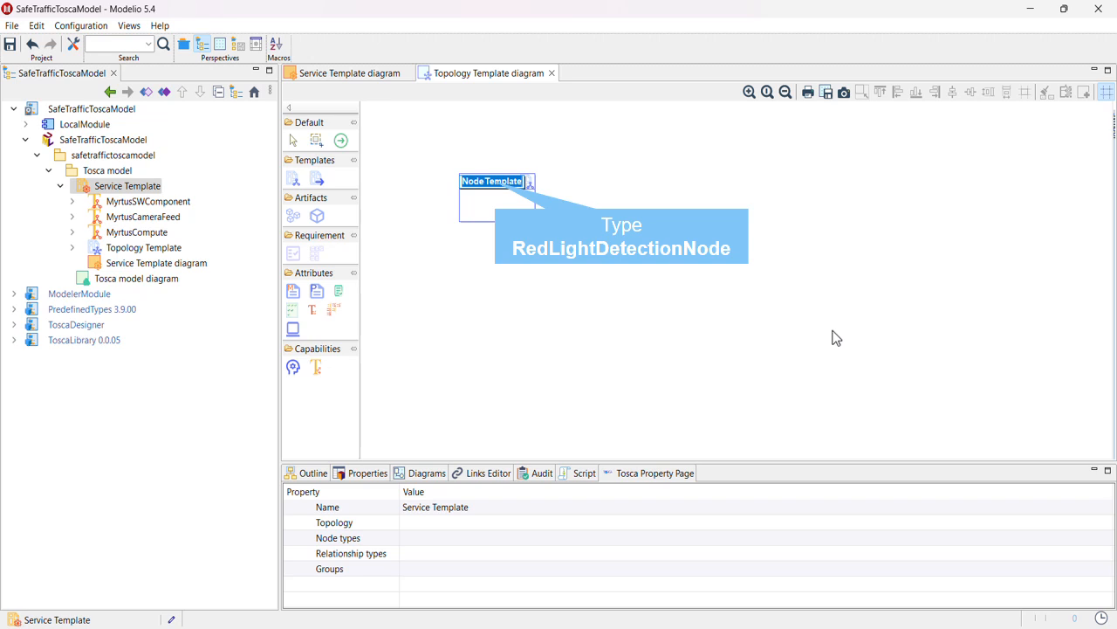
type("RedLightDetectionNode")
key("Return")
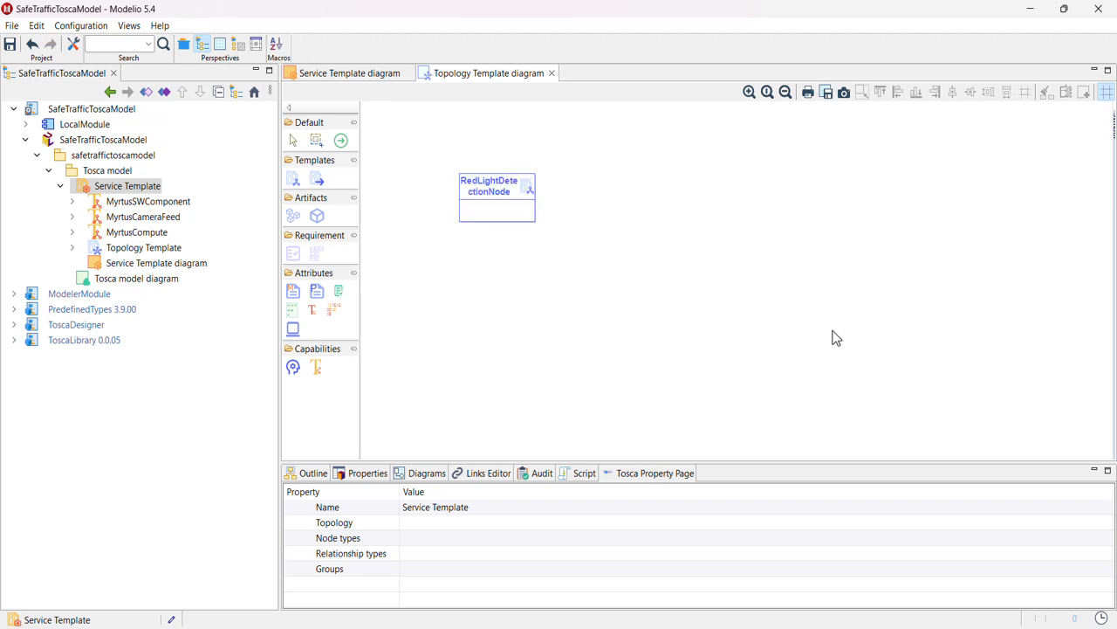
Widen the RedLightDetectionNode box so that its name fits on one line.
left_click(548, 184)
left_click(527, 193)
left_click_drag(535, 197, 583, 199)
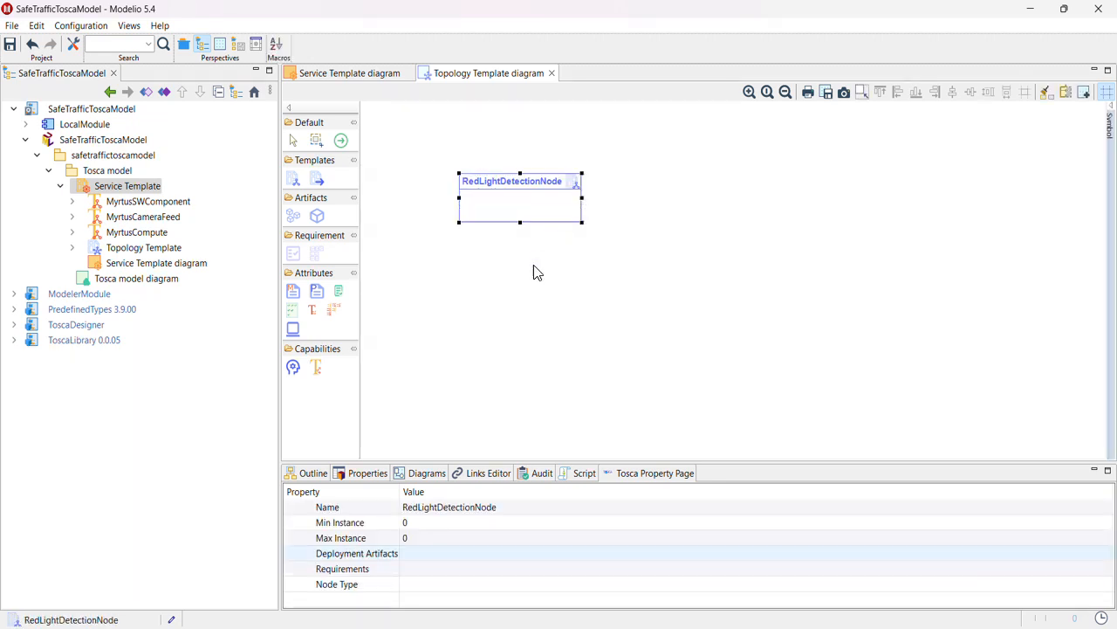
Set the node type of RedLightDetectionNode to MyrtusSWComponent.
left_click(442, 585)
key("ctrl+space")
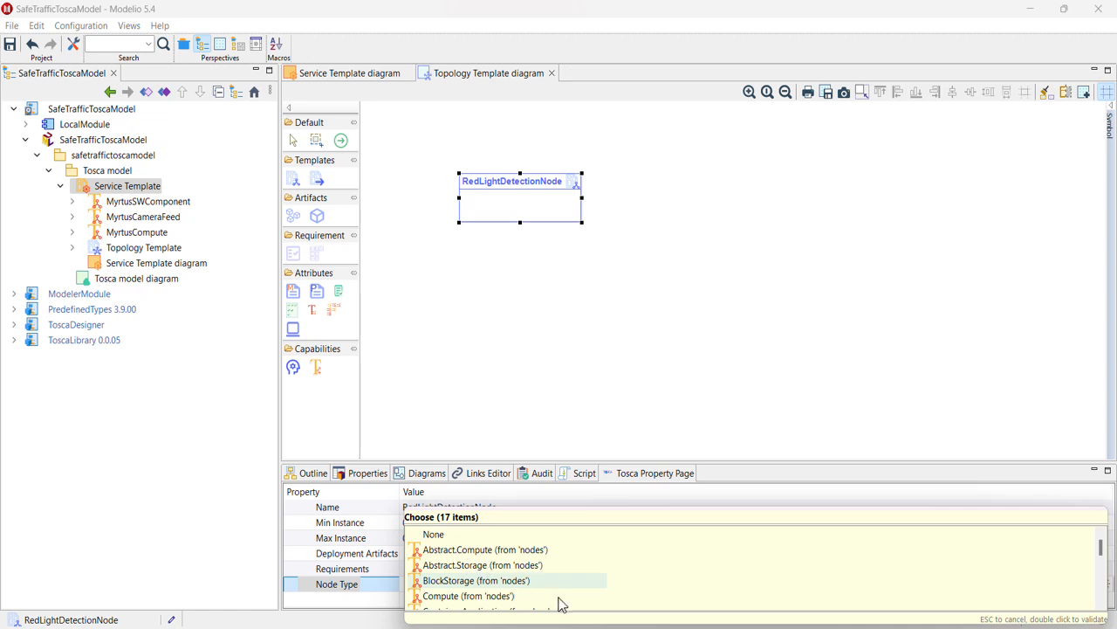
scroll(560, 598, "down", 2)
double_click(487, 597)
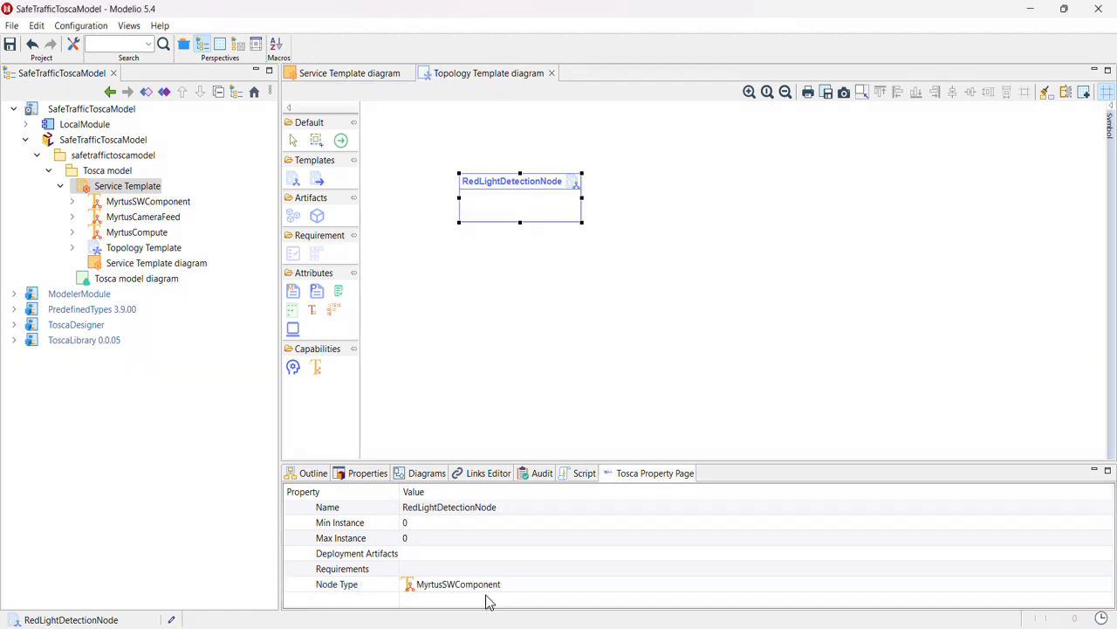
left_click(515, 266)
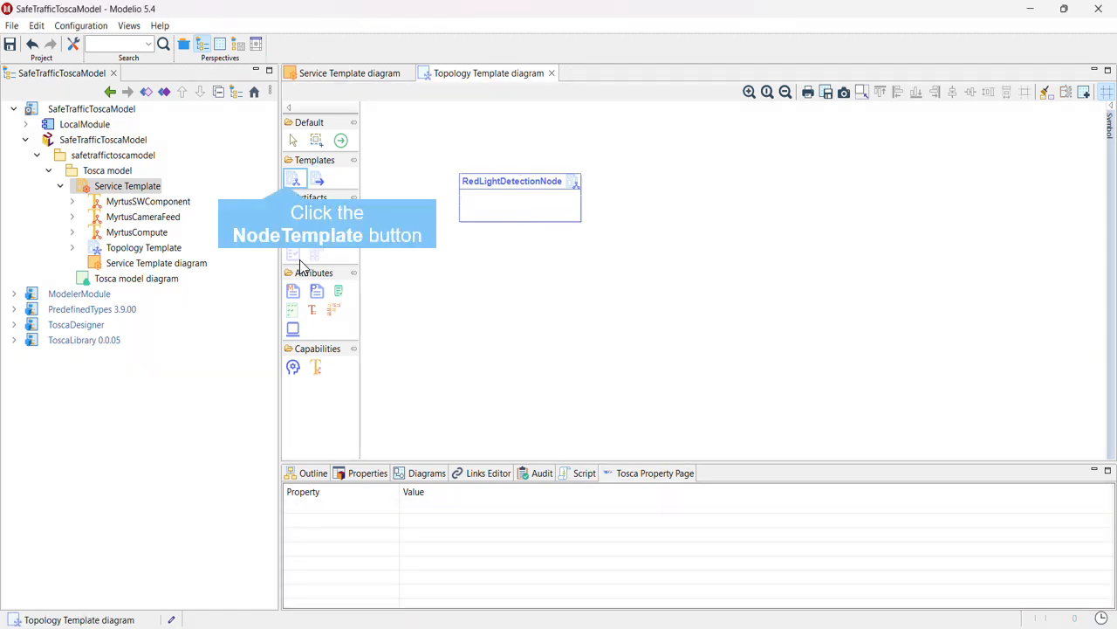
Add a NodeTemplate named SensorTracker beside RedLightDetectionNode and widen it to fit its name on one line.
left_click(294, 180)
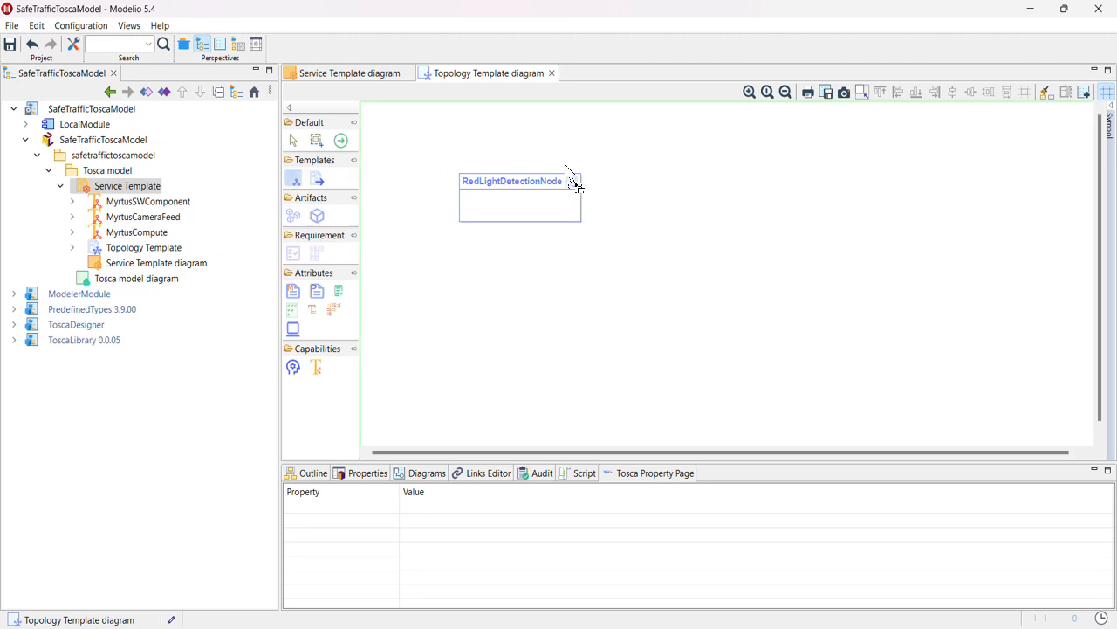
left_click(642, 185)
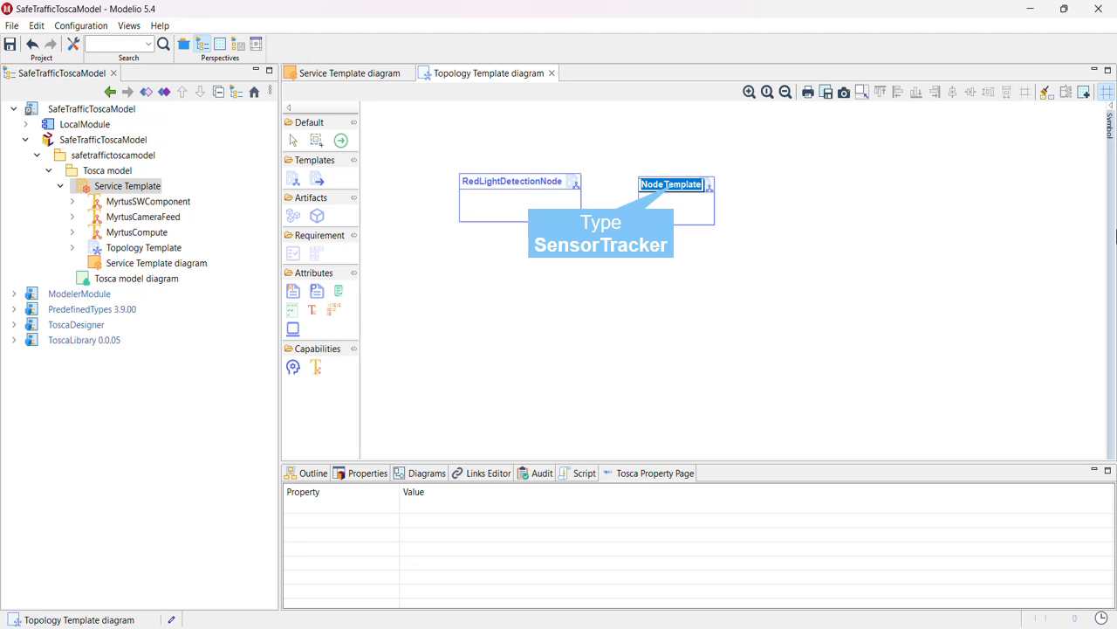
type("SensorTracker")
key("Return")
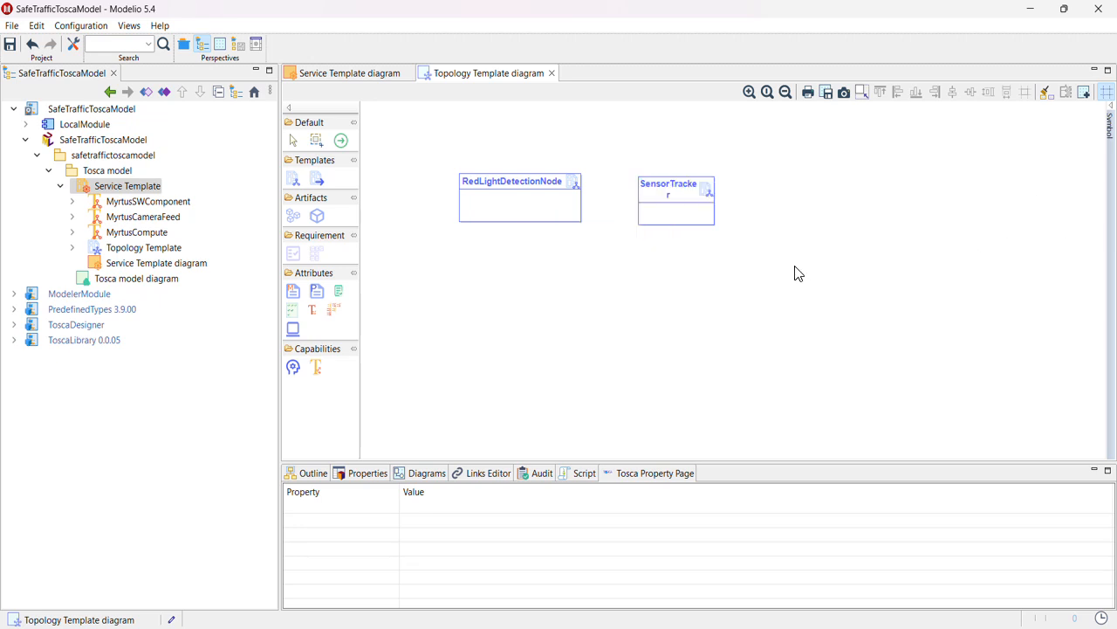
left_click(714, 203)
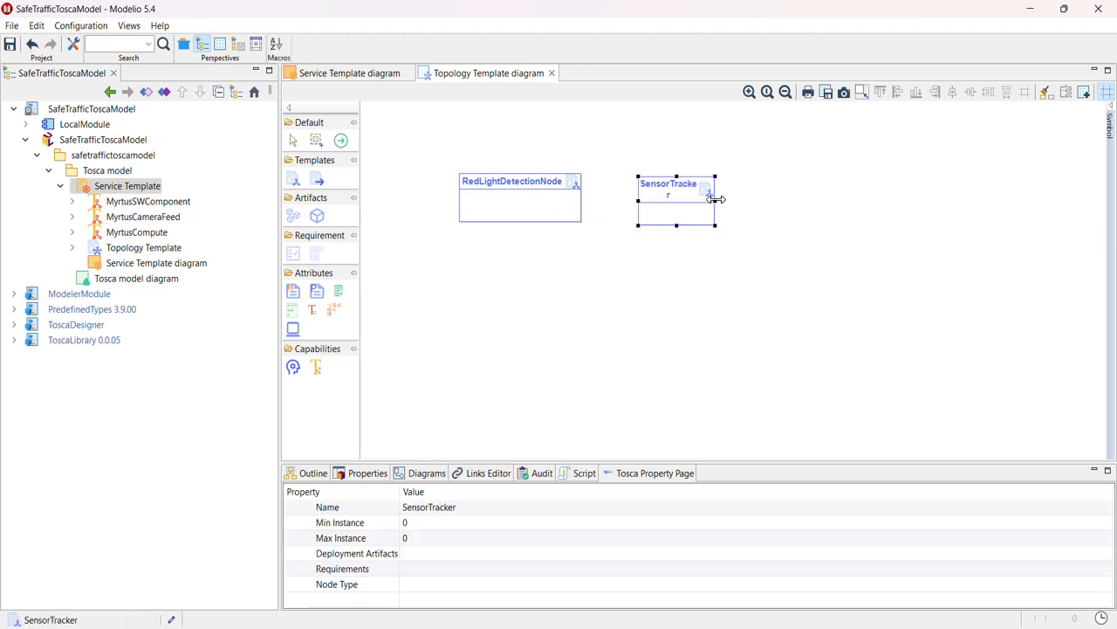
left_click_drag(716, 199, 745, 201)
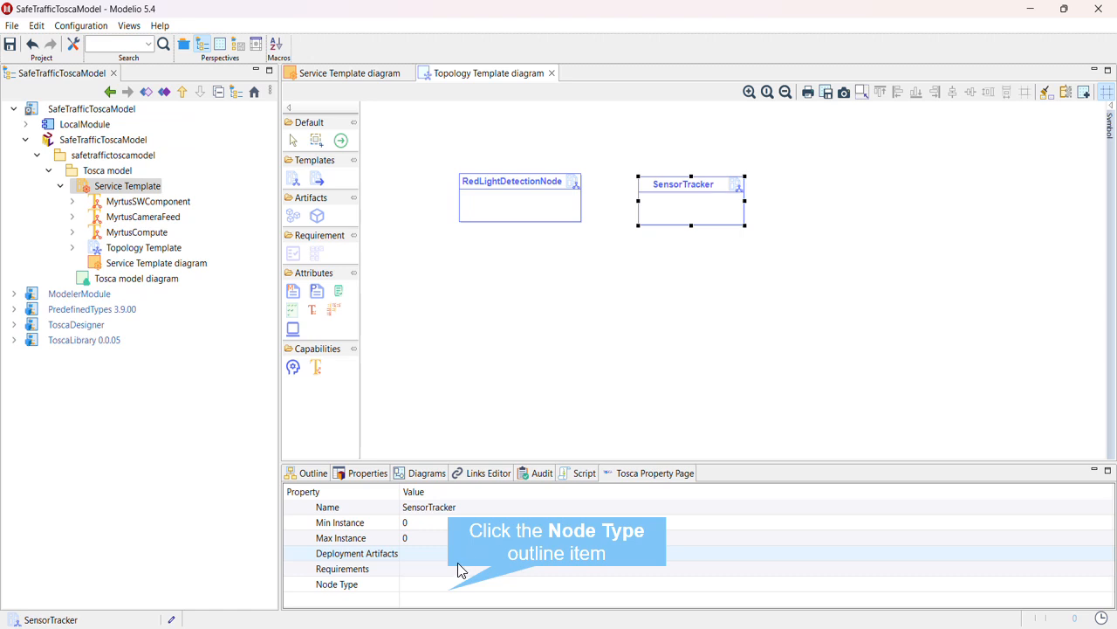
Set the node type of SensorTracker to MyrtusSWComponent (from 'Service Template').
left_click(454, 585)
type("Myr")
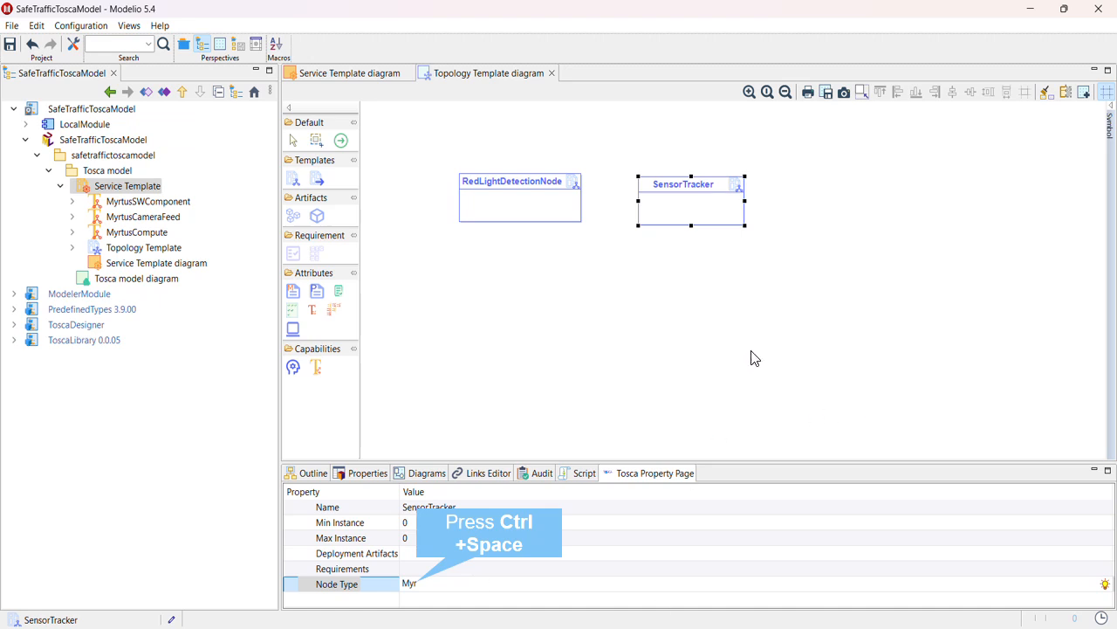
key("ctrl+space")
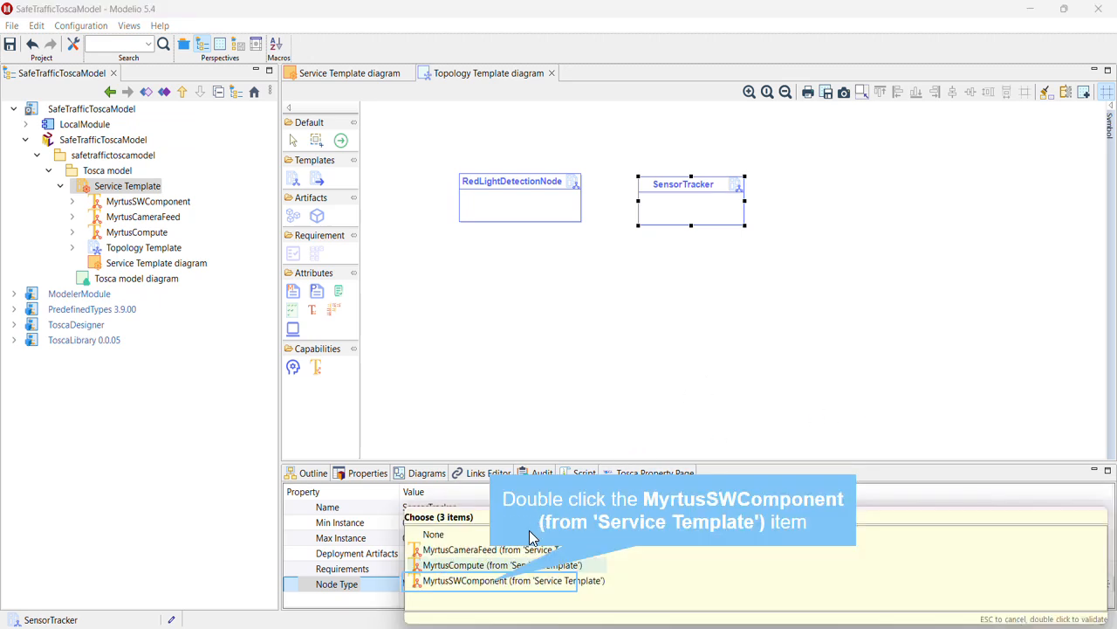
double_click(491, 583)
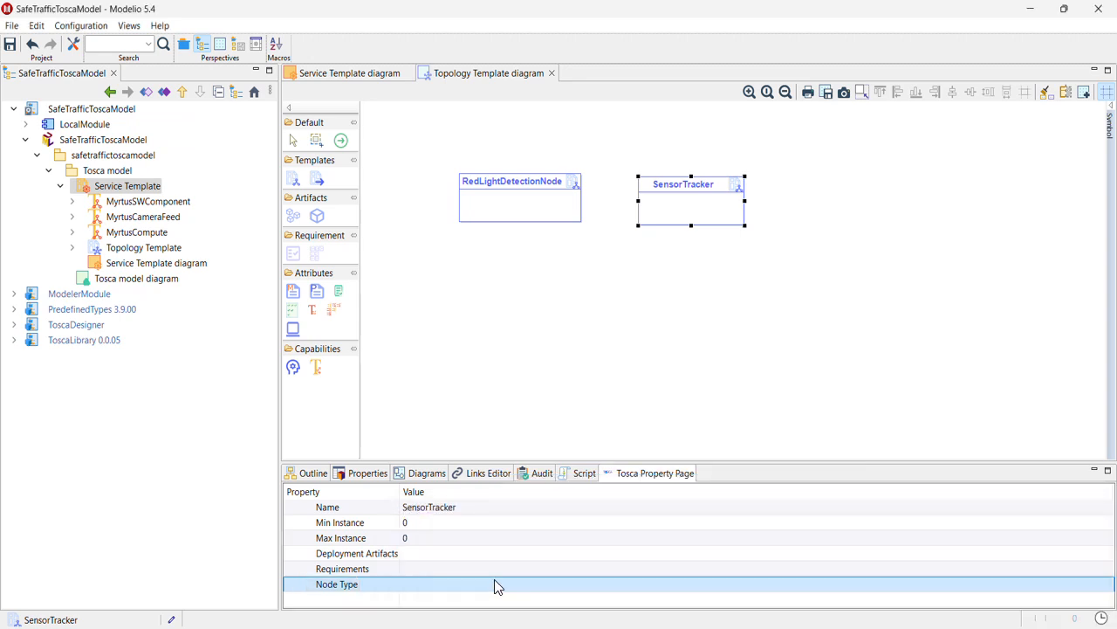
left_click(668, 384)
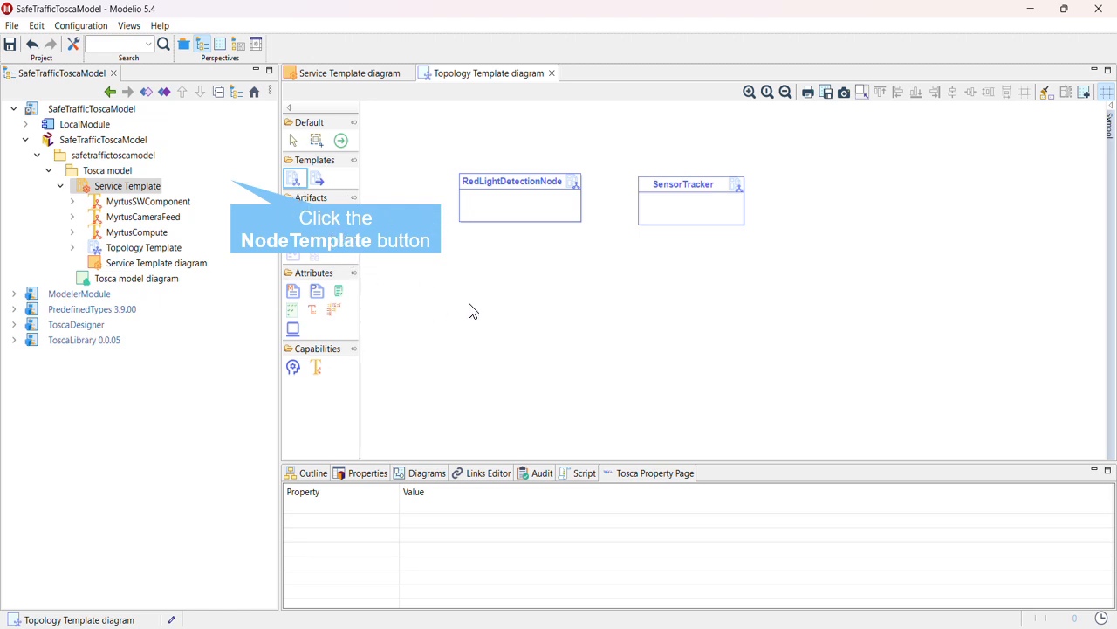
Add a NodeTemplate named Camera below and between RedLightDetectionNode and SensorTracker.
left_click(295, 180)
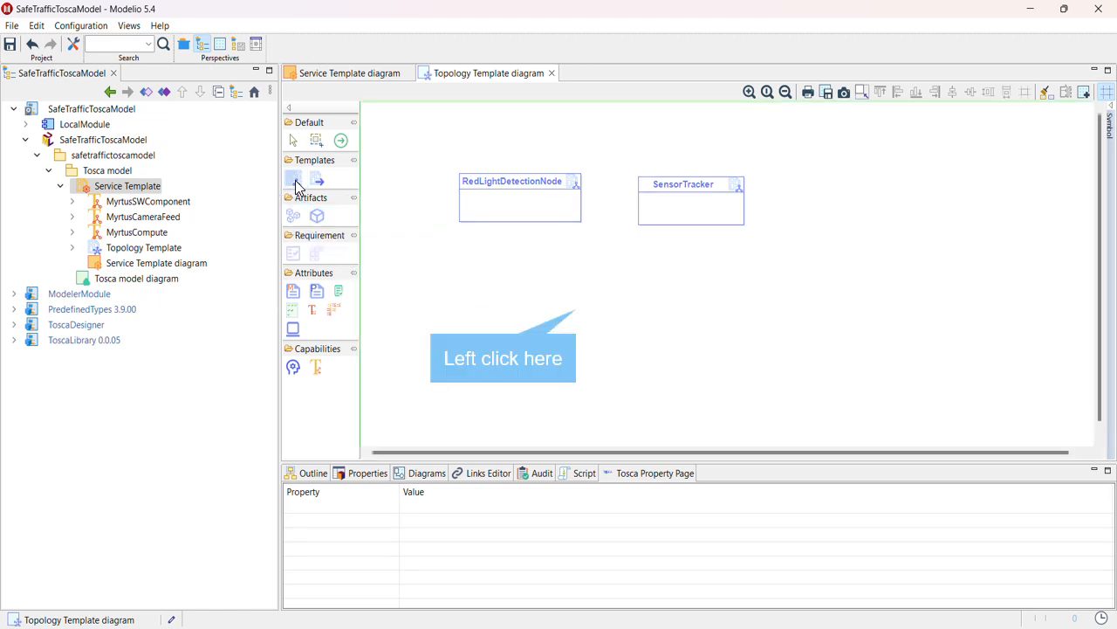
left_click(578, 310)
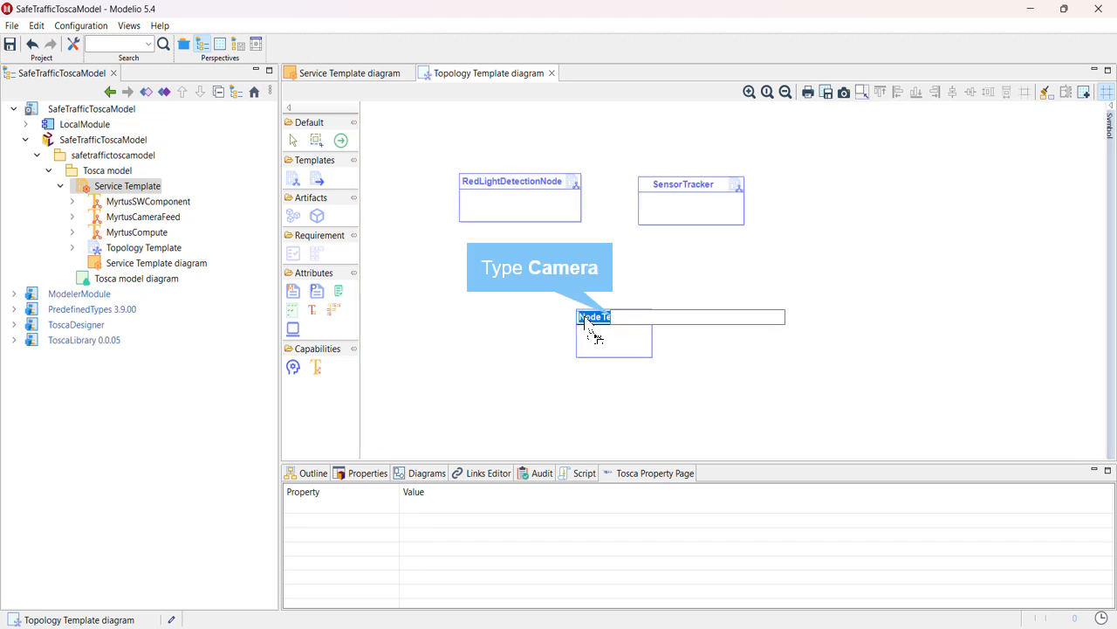
type("Camera")
key("Return")
Set the node type of Camera to Compute (from 'nodes').
left_click(624, 329)
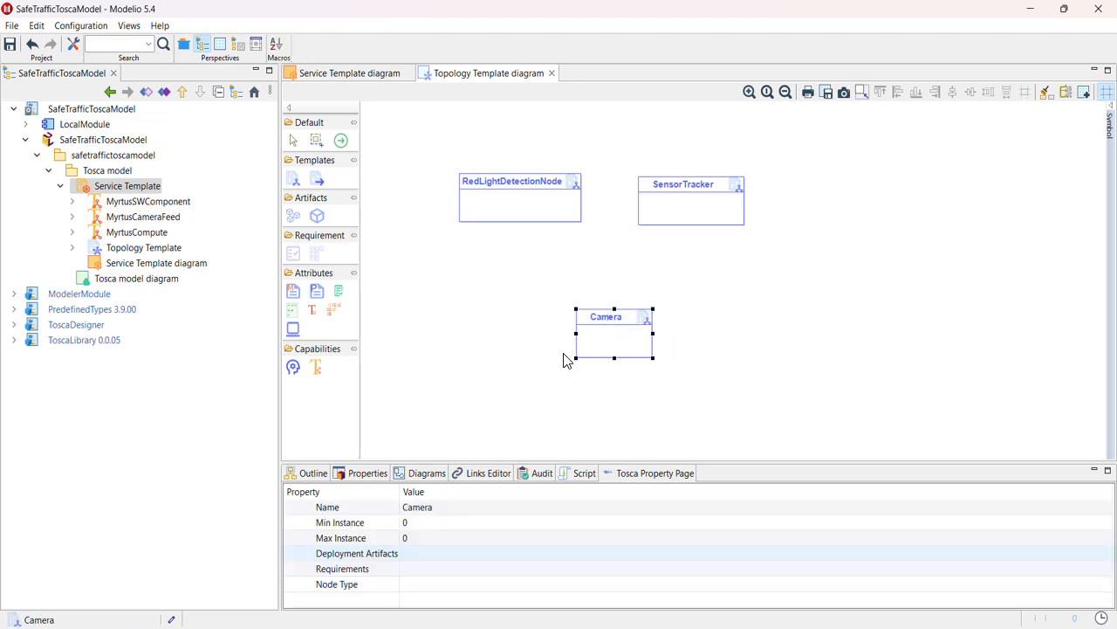
left_click(427, 584)
key("ctrl+space")
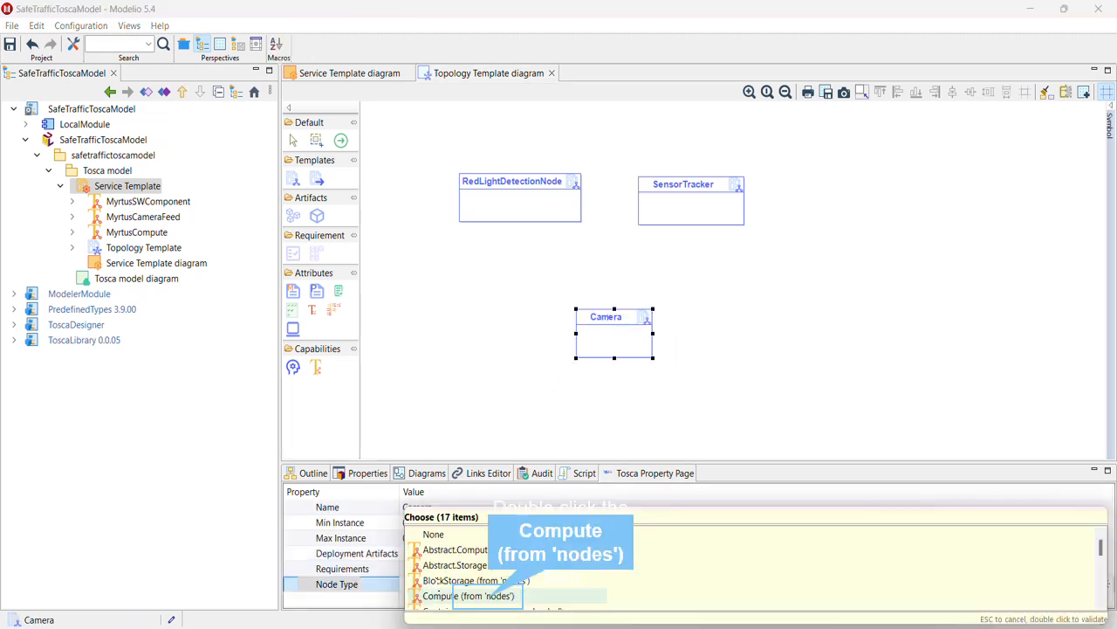
double_click(491, 597)
left_click(631, 401)
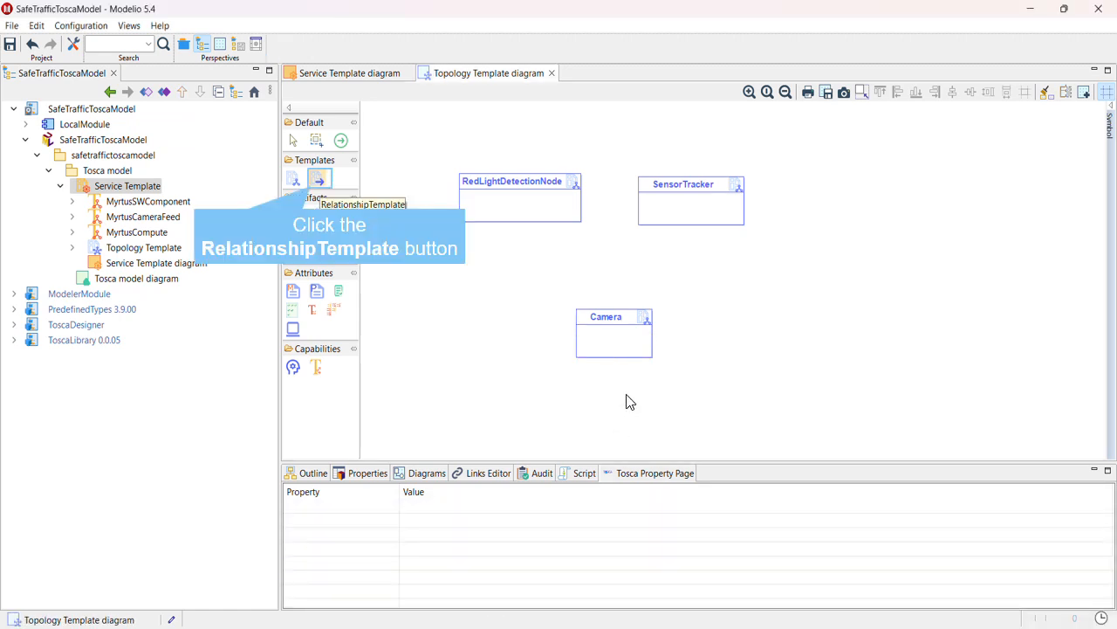
Draw a RelationshipTemplate from RedLightDetectionNode to Camera.
left_click(320, 183)
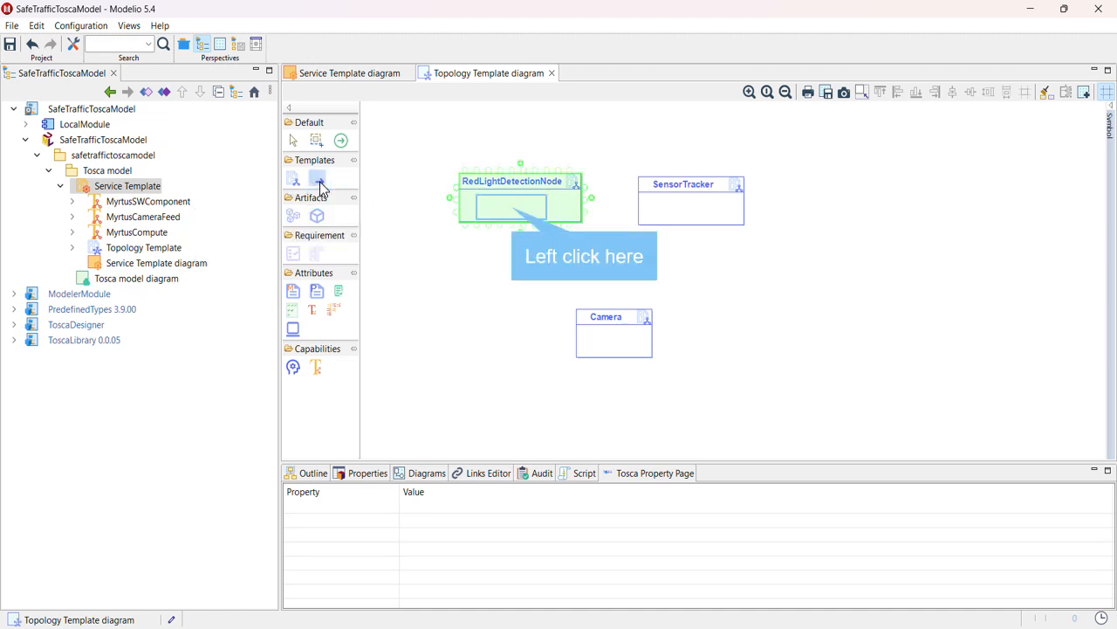
left_click(515, 213)
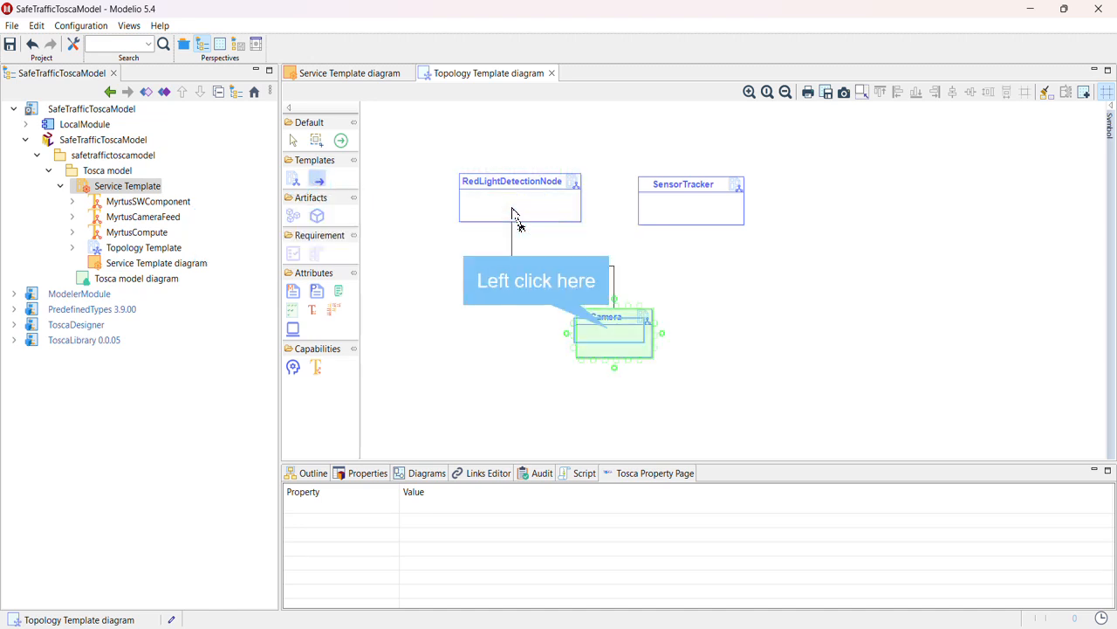
left_click(608, 337)
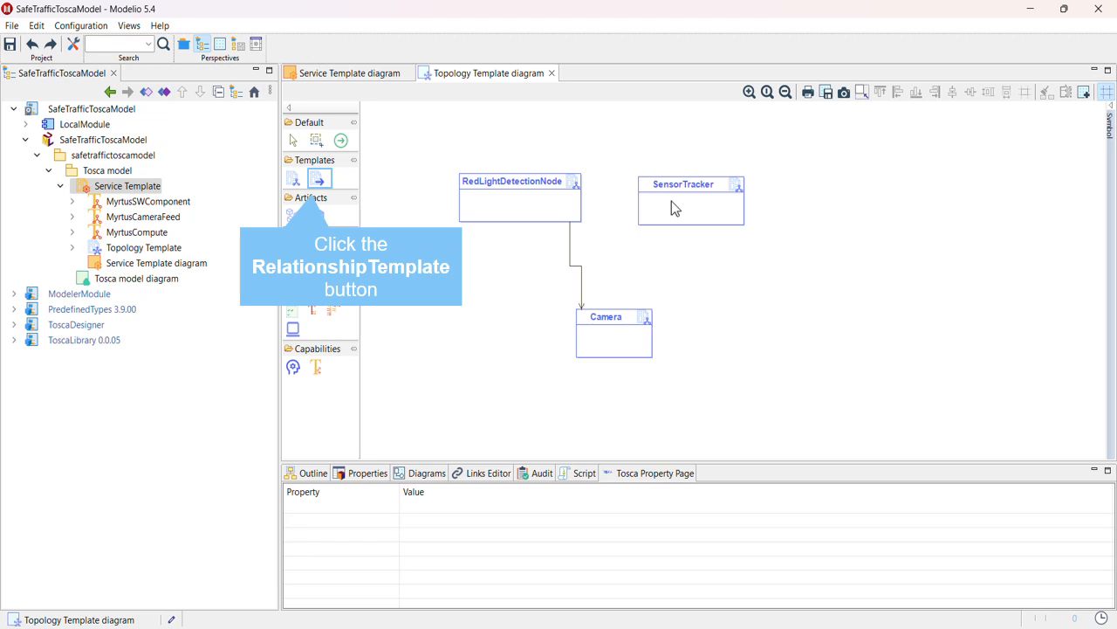
Draw a RelationshipTemplate from SensorTracker to Camera.
left_click(318, 179)
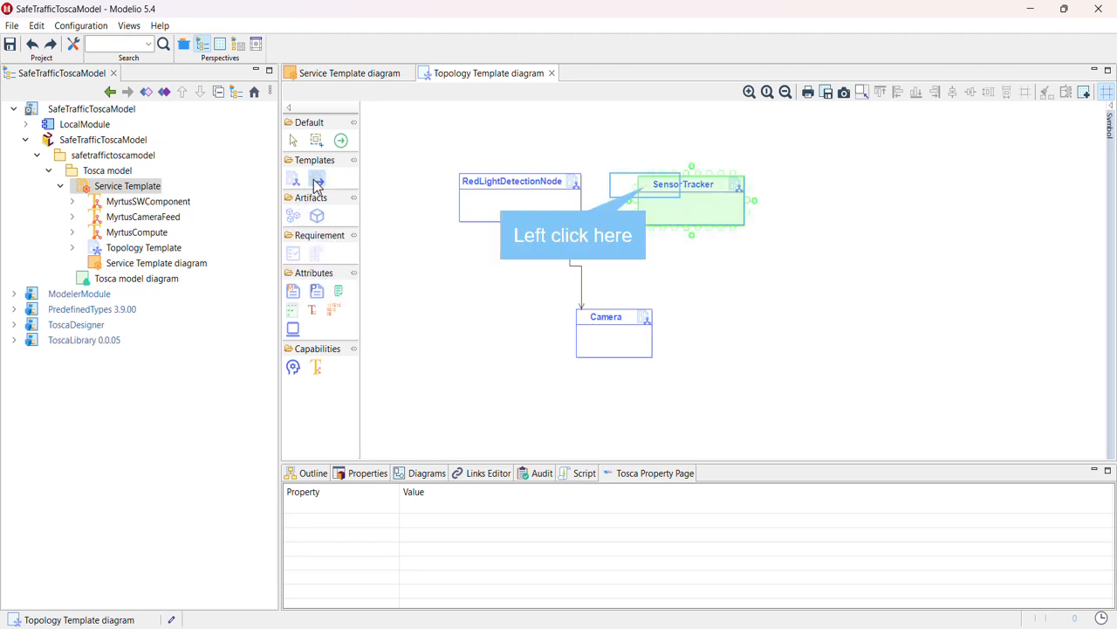
left_click(647, 194)
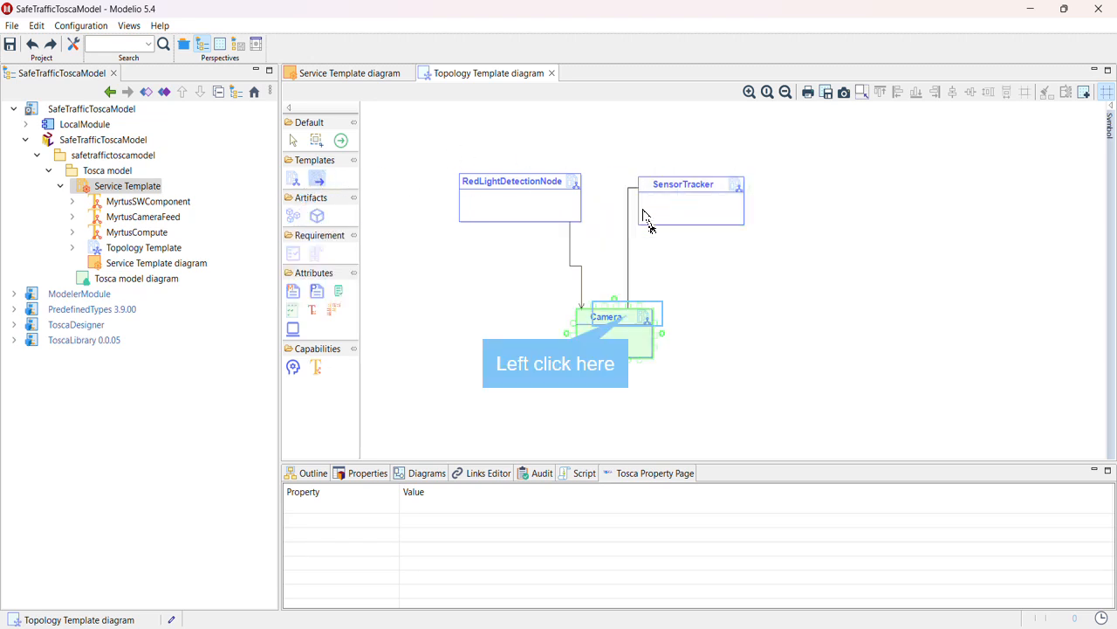
left_click(636, 316)
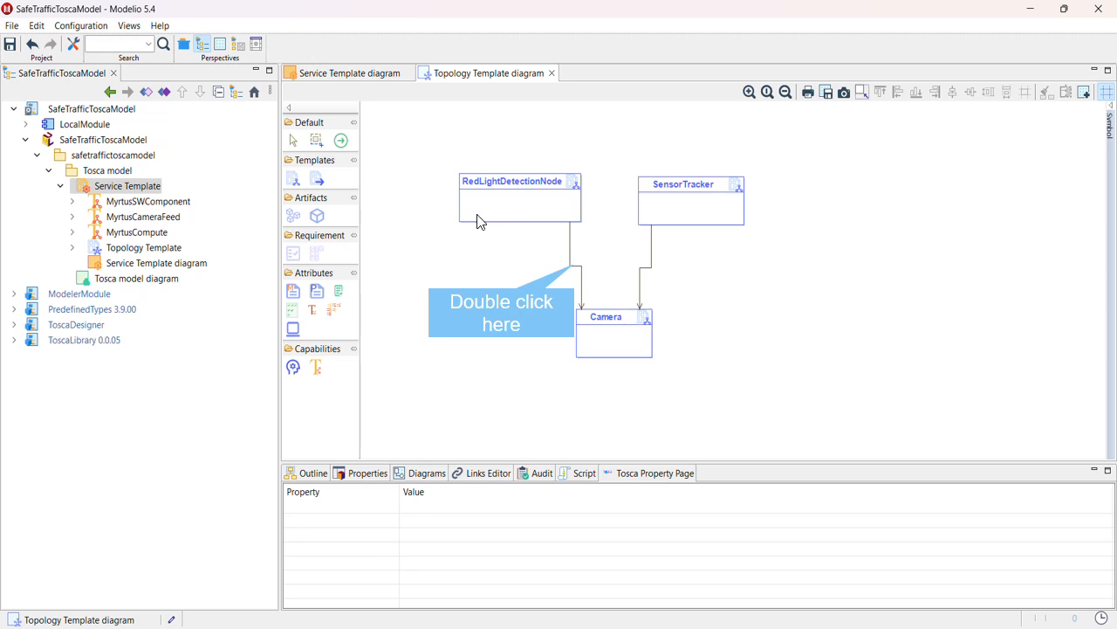
Set the type of the relationship between RedLightDetectionNode and Camera to hostedOn (from 'relationships') and name it hostedOn.
double_click(576, 270)
double_click(576, 270)
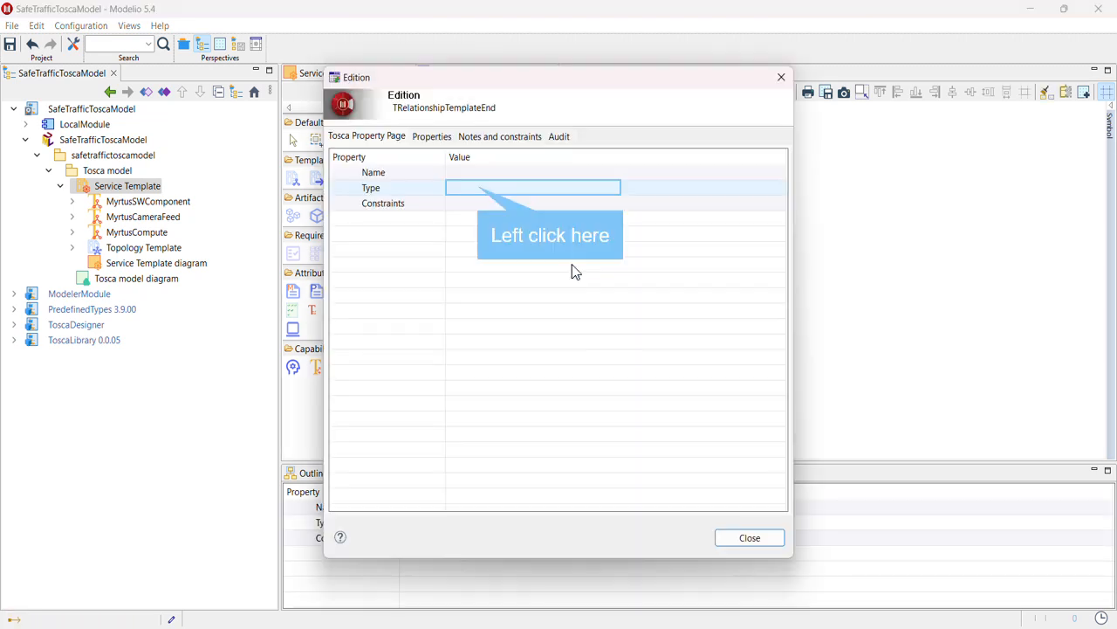
left_click(476, 188)
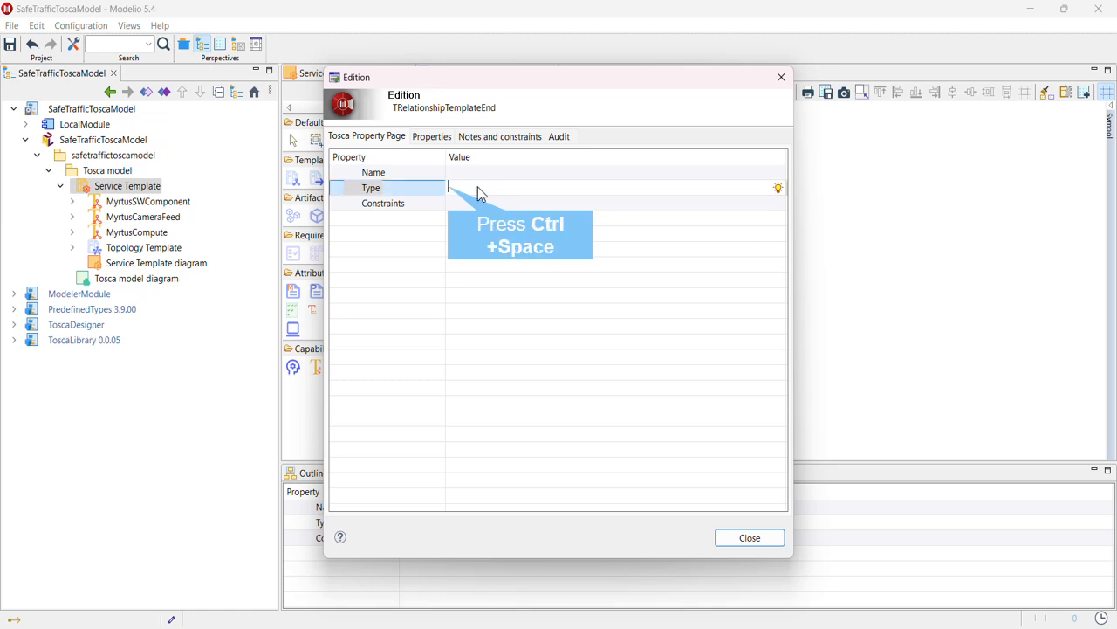
key("ctrl+space")
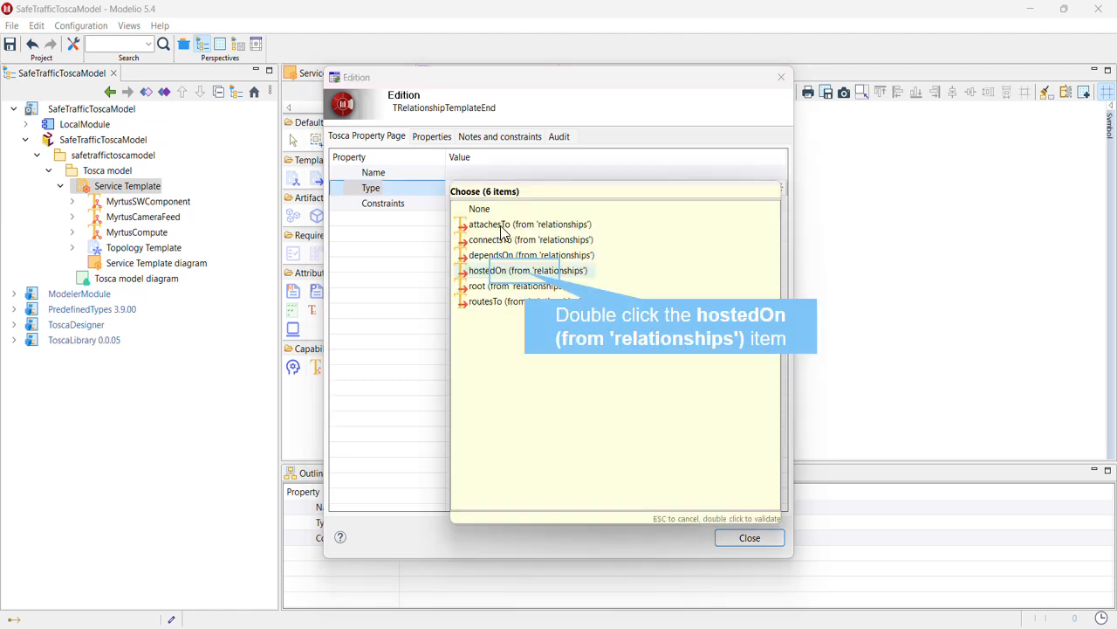
double_click(523, 272)
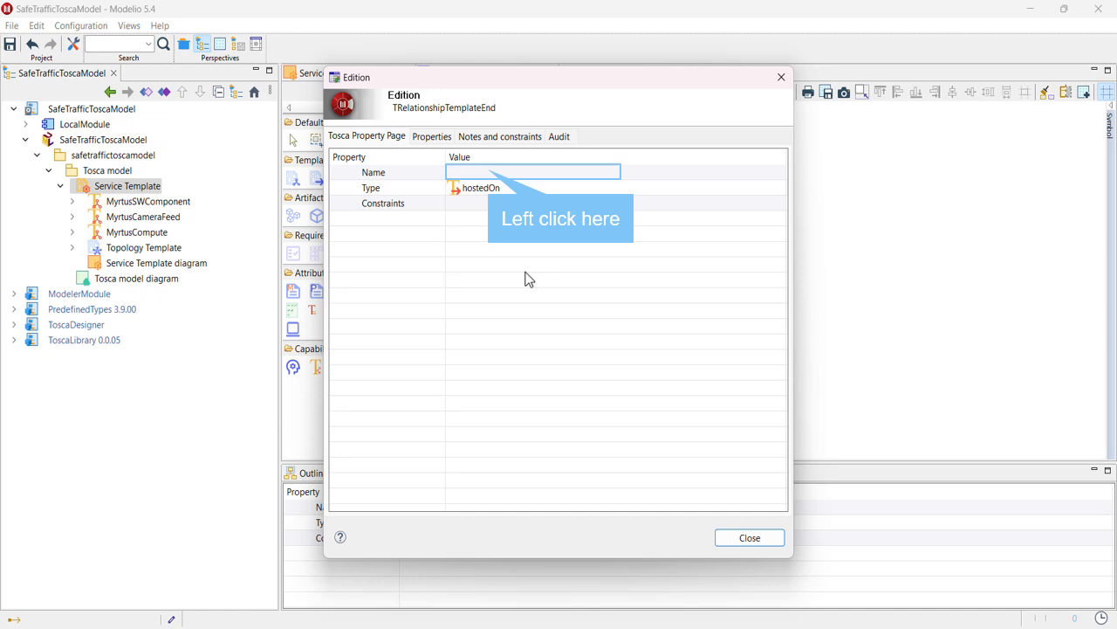
left_click(489, 172)
type("hostedOn")
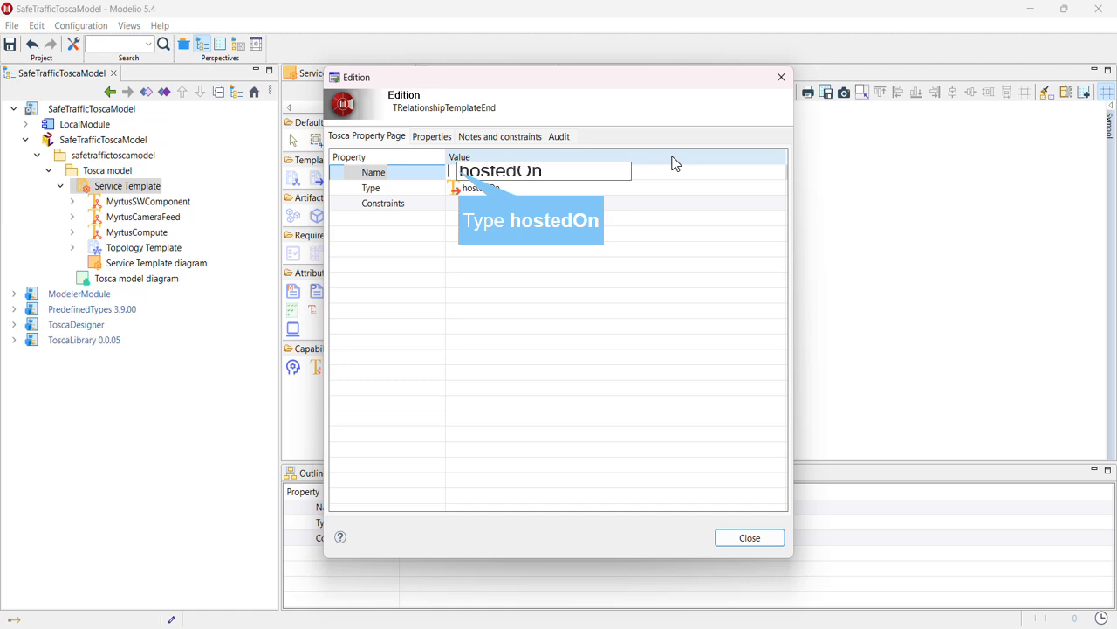
key("Return")
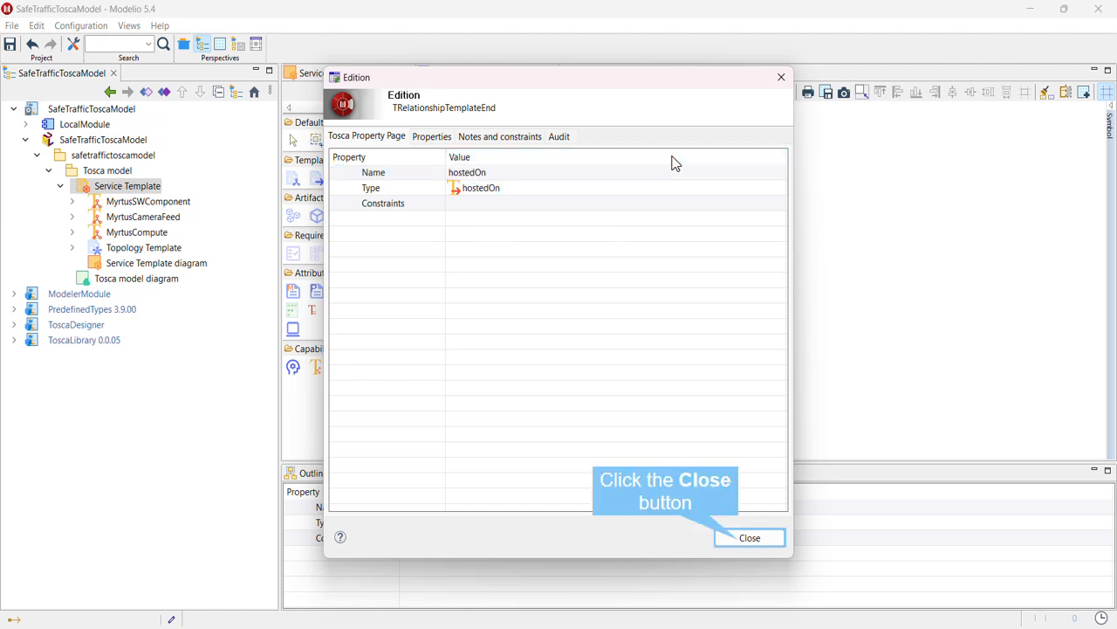
Name the relationship between SensorTracker and Camera hostedOn and set its type to hostedOn (from 'relationships').
left_click(739, 538)
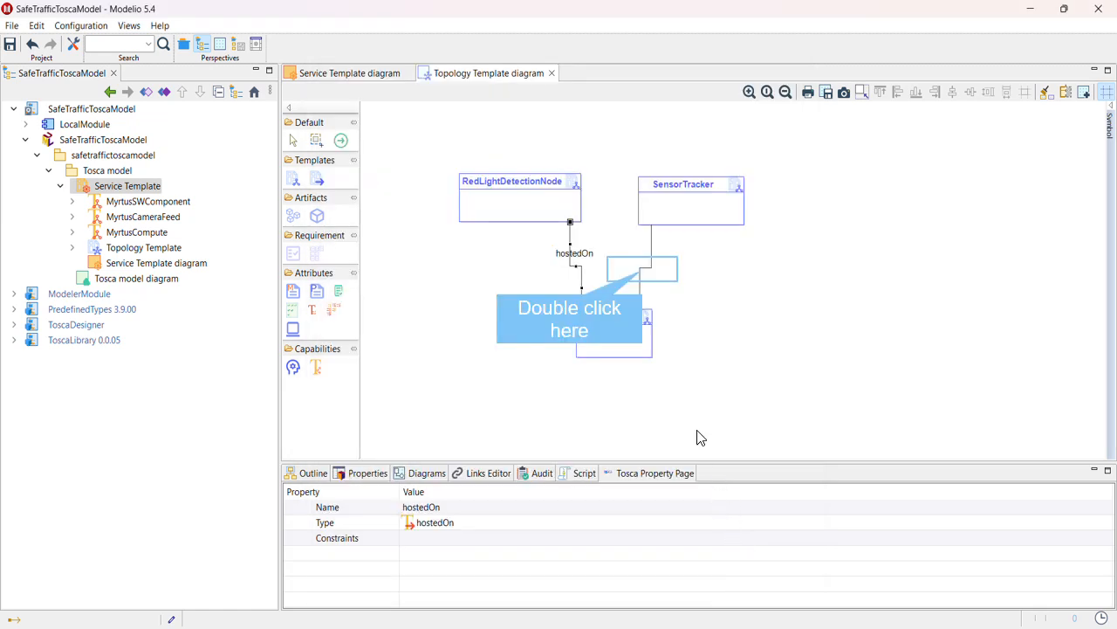
double_click(646, 277)
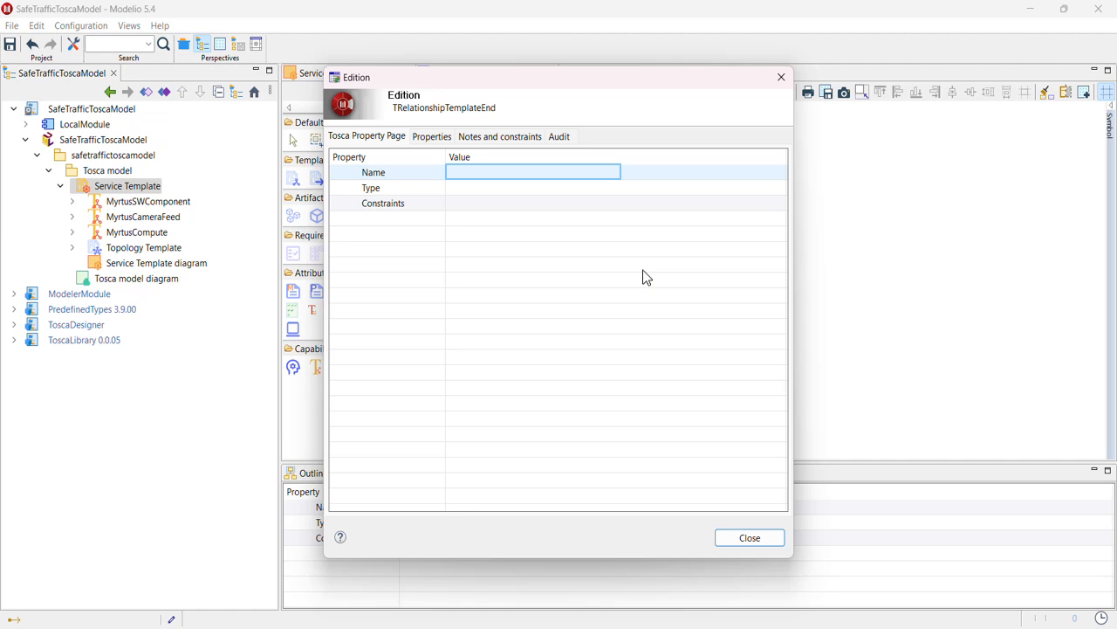
left_click(472, 172)
type("host")
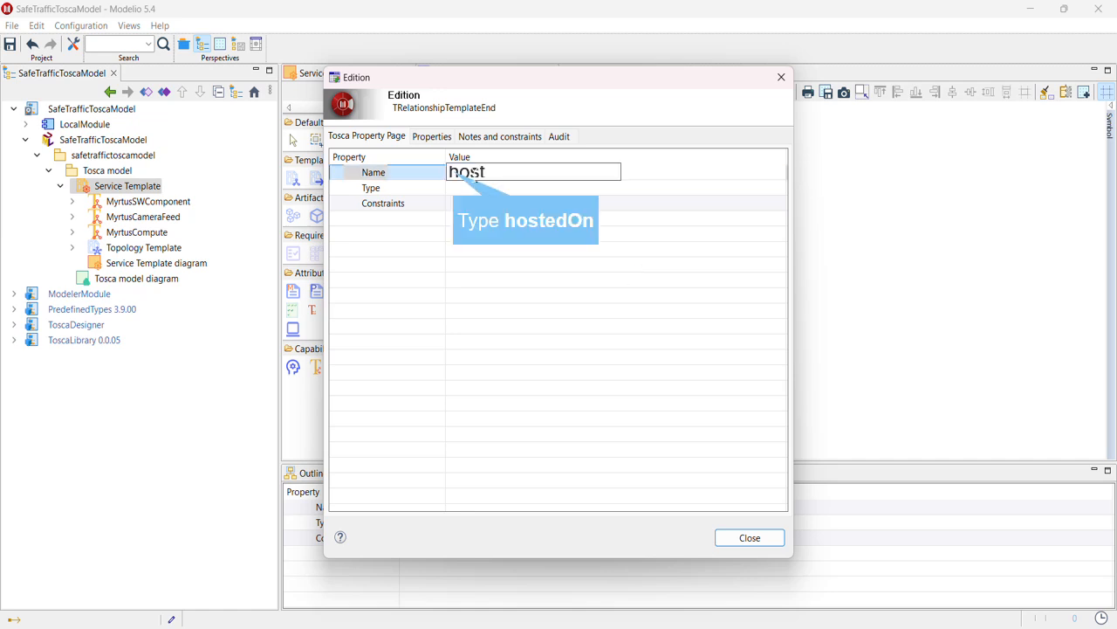
type("edOn")
key("Return")
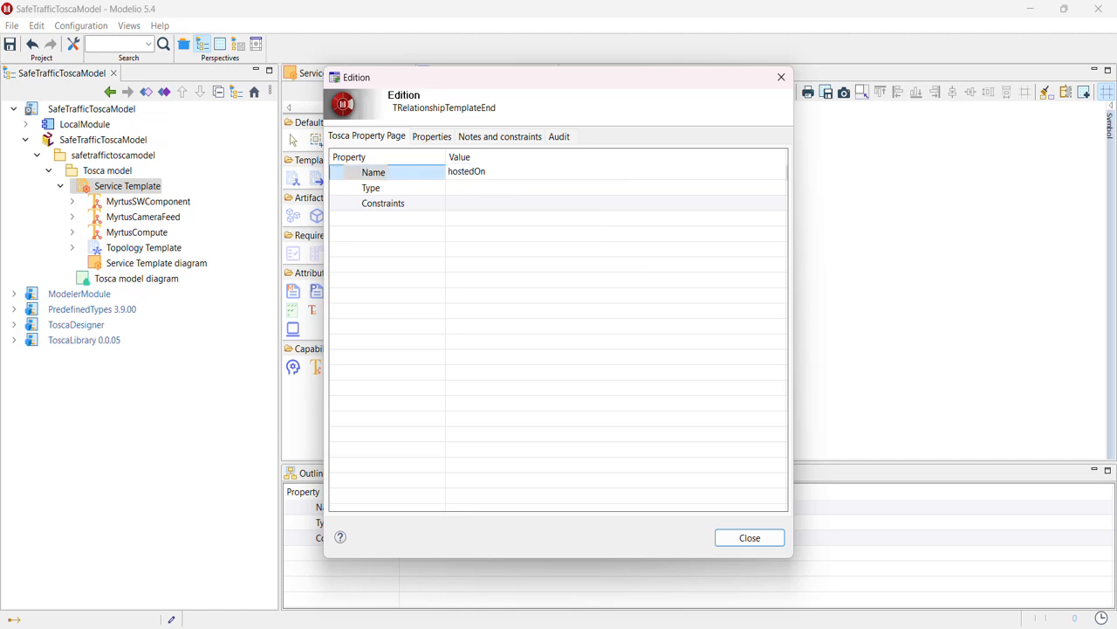
left_click(457, 187)
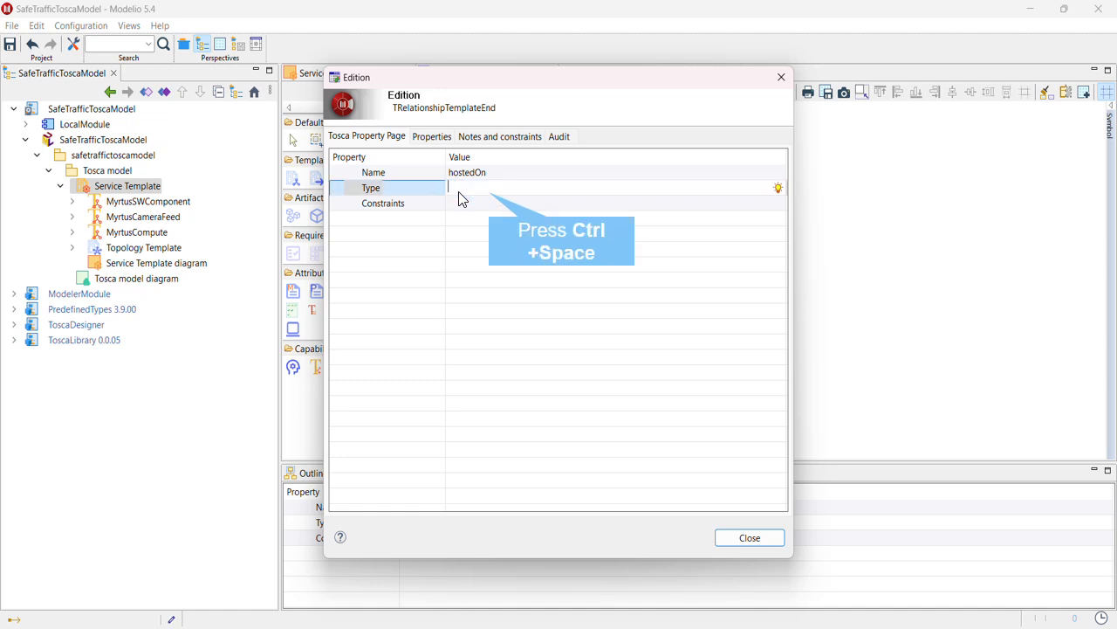
key("ctrl+space")
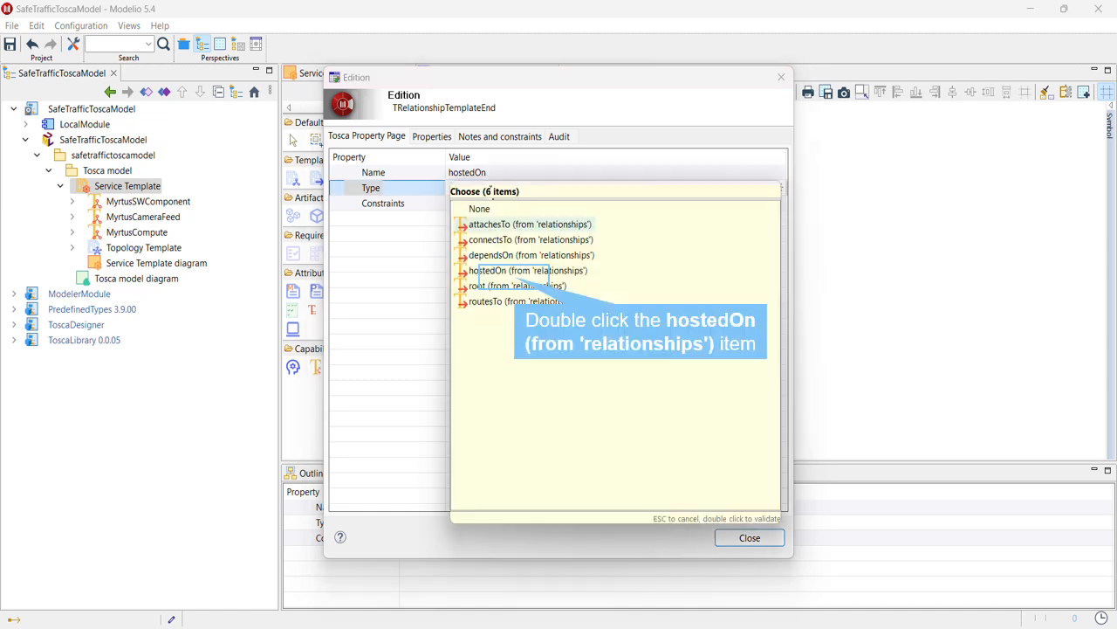
double_click(517, 278)
left_click(762, 534)
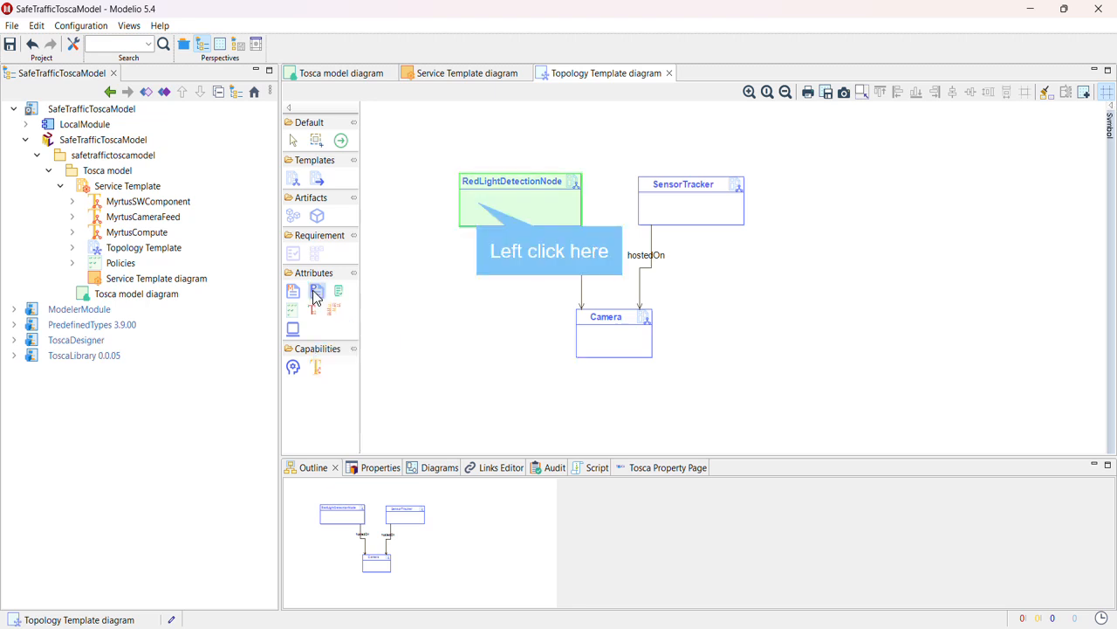
Add a node template property named dockerImage to RedLightDetectionNode in the topology template diagram.
left_click(477, 209)
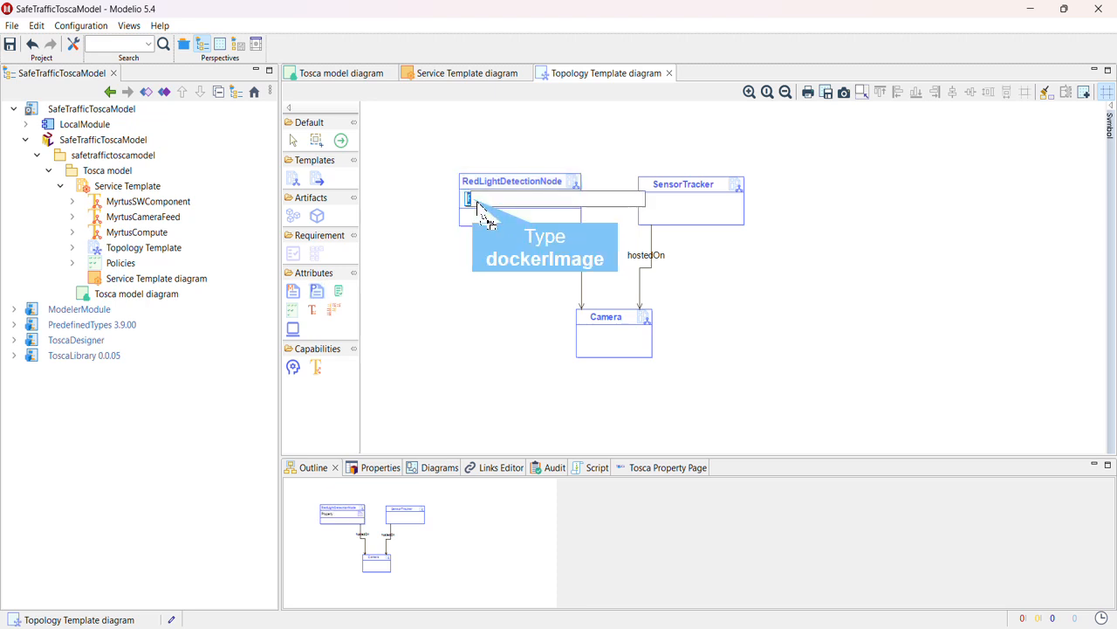
type("docker")
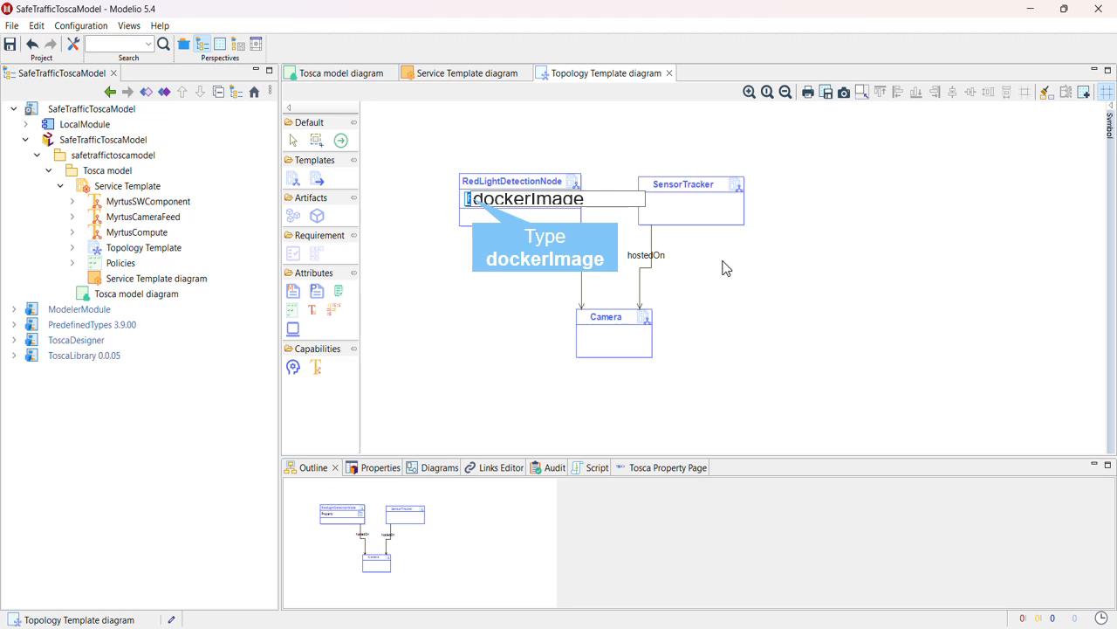
type("Image")
key("Return")
Set the type of RedLightDetectionNode's dockerImage property to dockerImage : string (from 'MyrtusSWComponent').
double_click(500, 201)
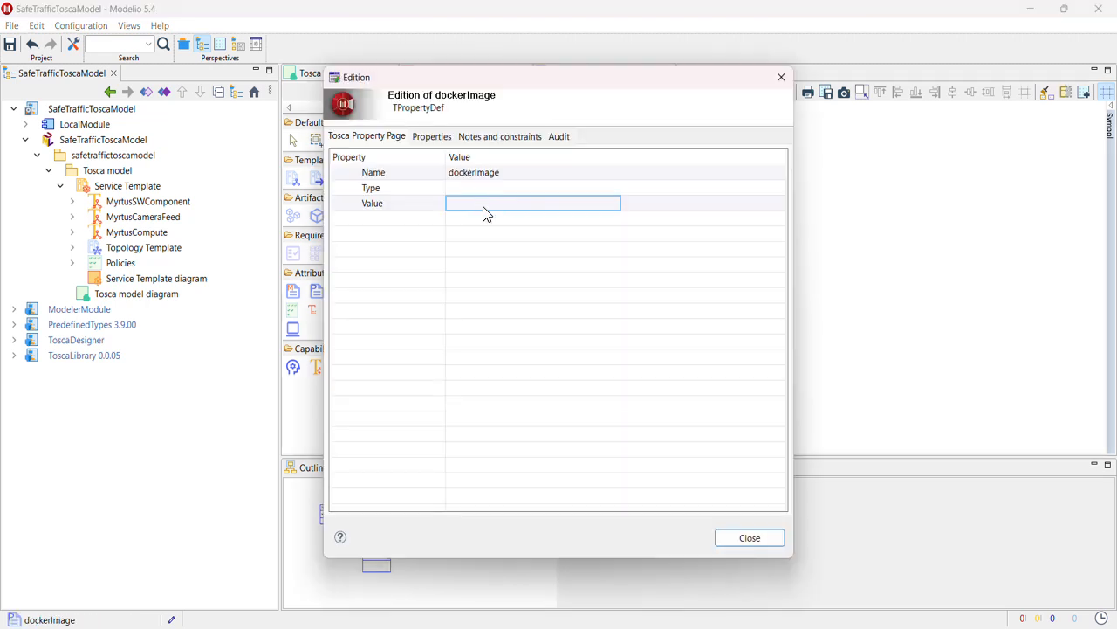
left_click(481, 189)
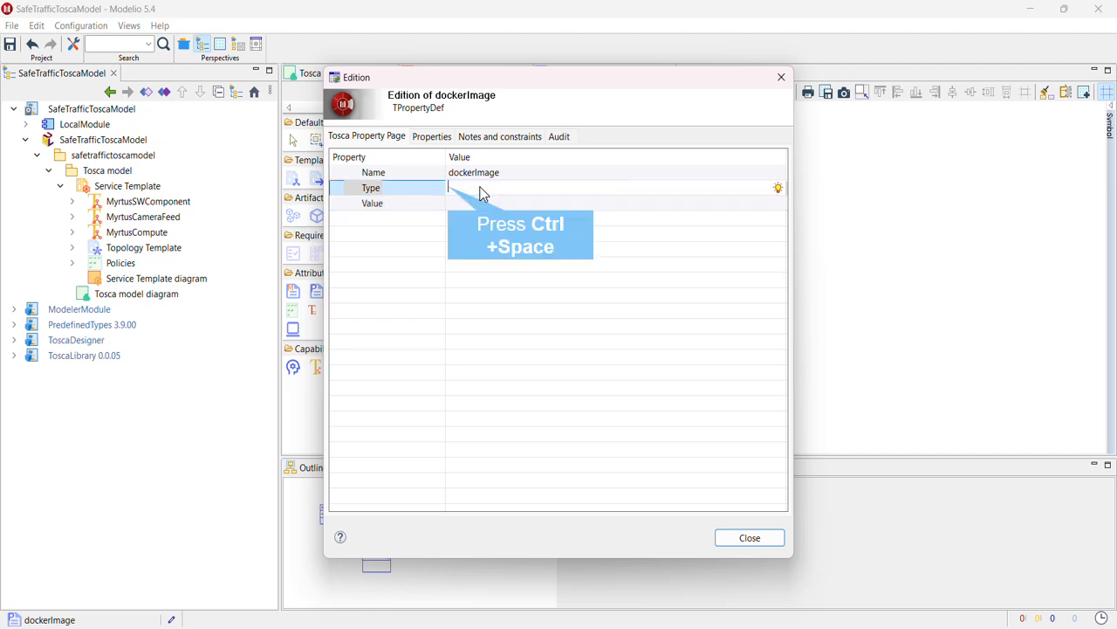
key("ctrl+space")
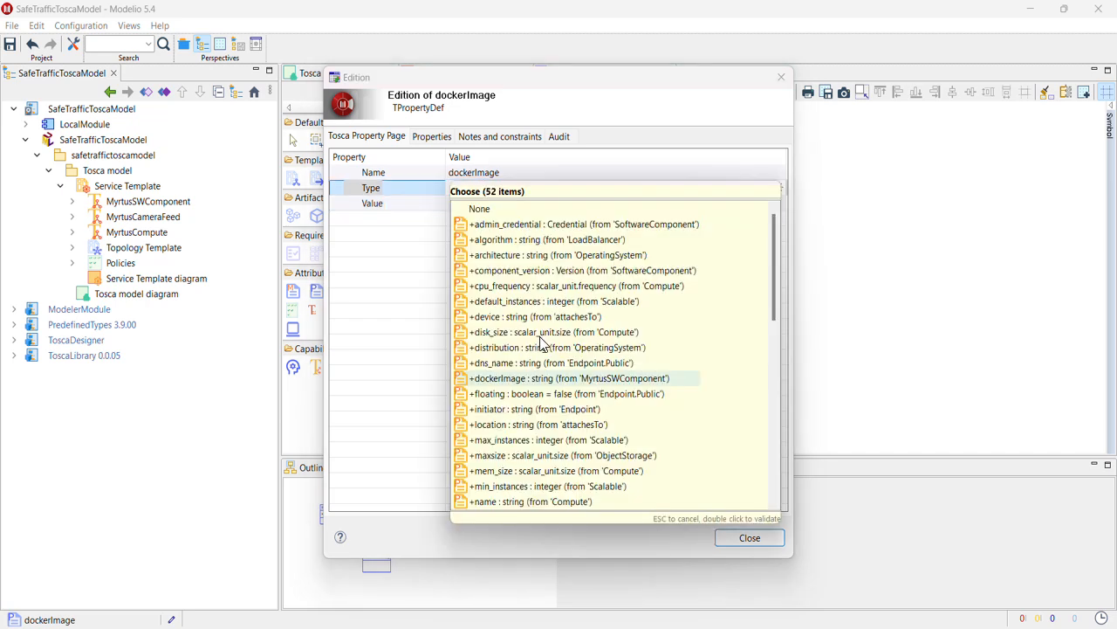
double_click(615, 378)
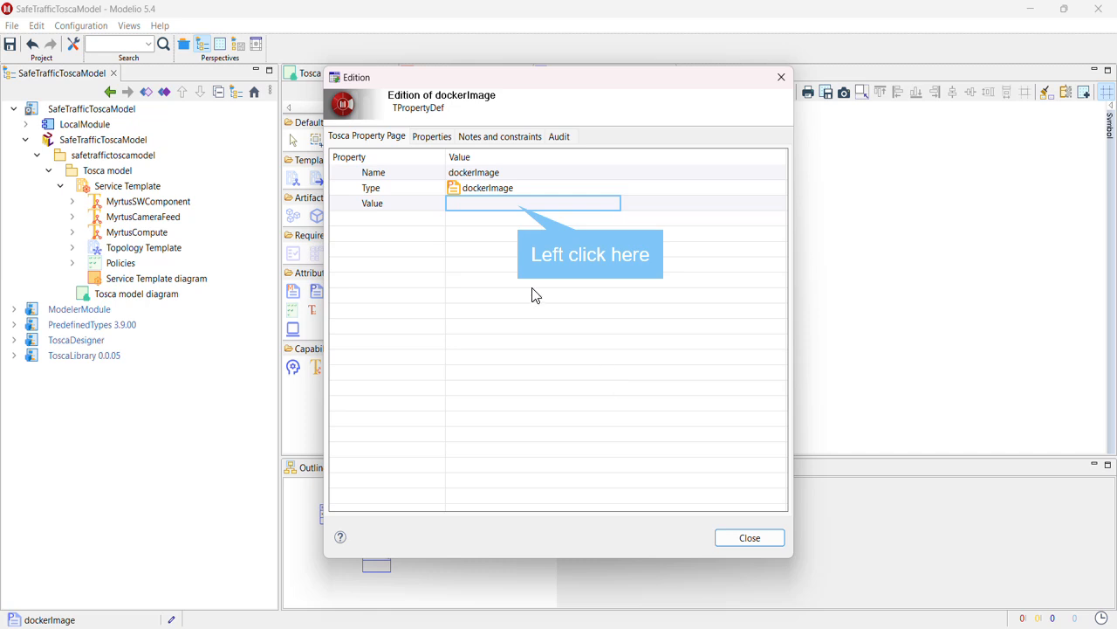
Set the value of RedLightDetectionNode's dockerImage property to myRepo/redLightDetection.
left_click(523, 204)
type("myRepo/redLightDe")
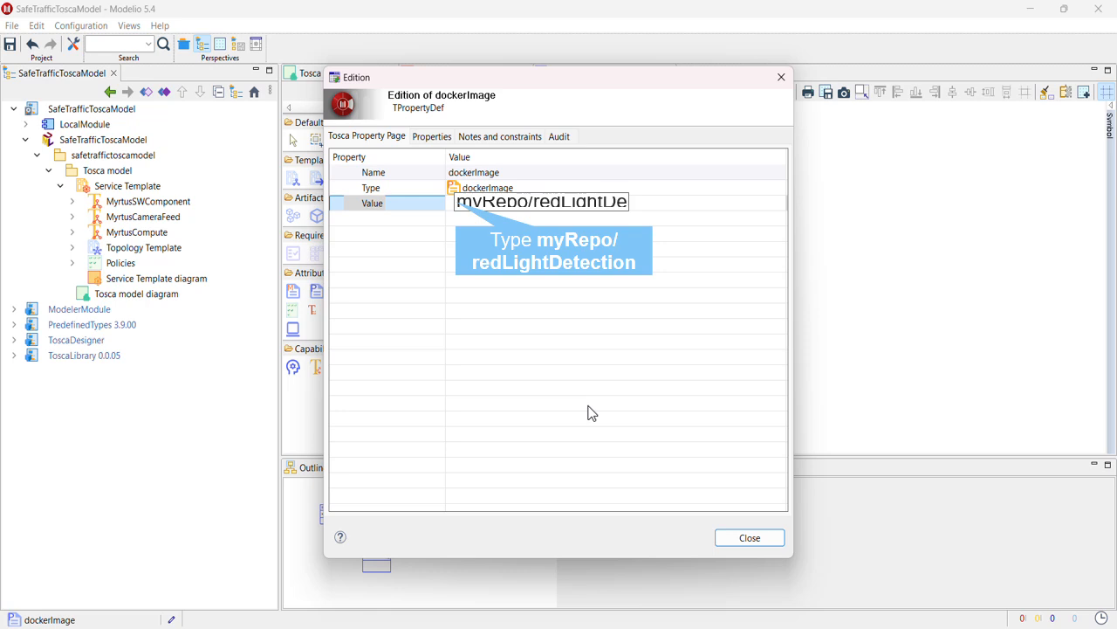
type("tection")
key("Return")
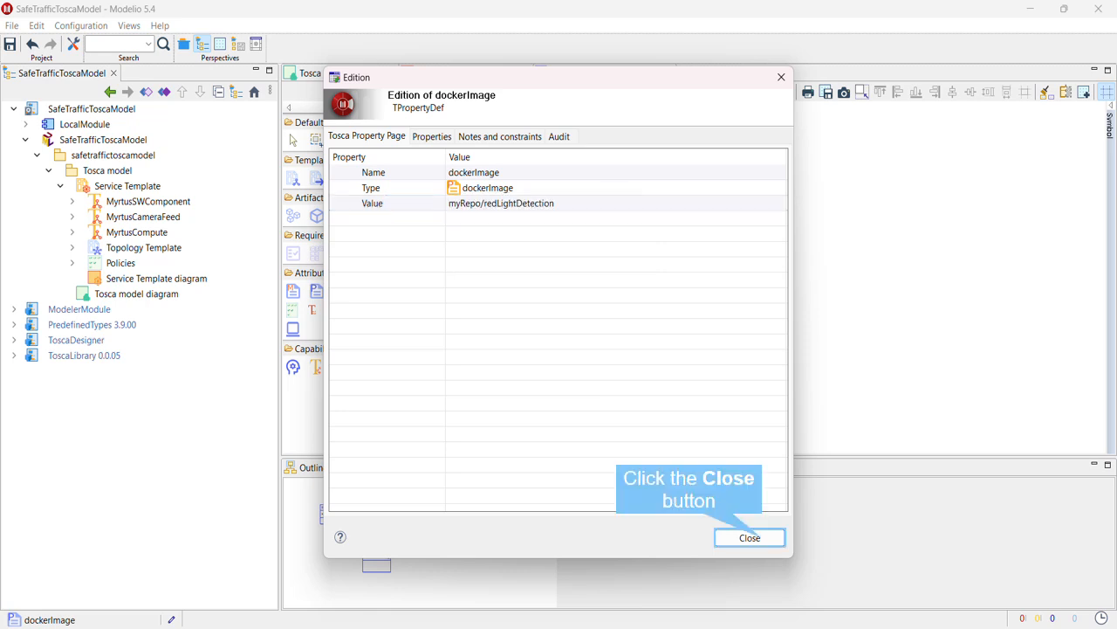
left_click(750, 537)
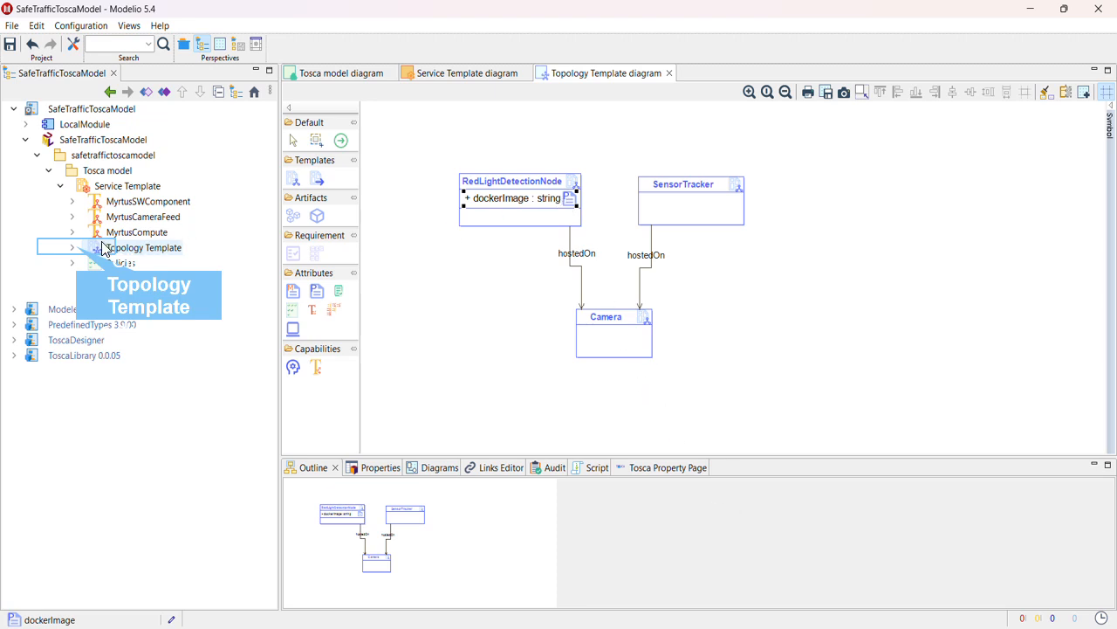
Expand Topology Template and RedLightDetectionNode in the model tree to examine the dockerImage property and its full value.
left_click(81, 248)
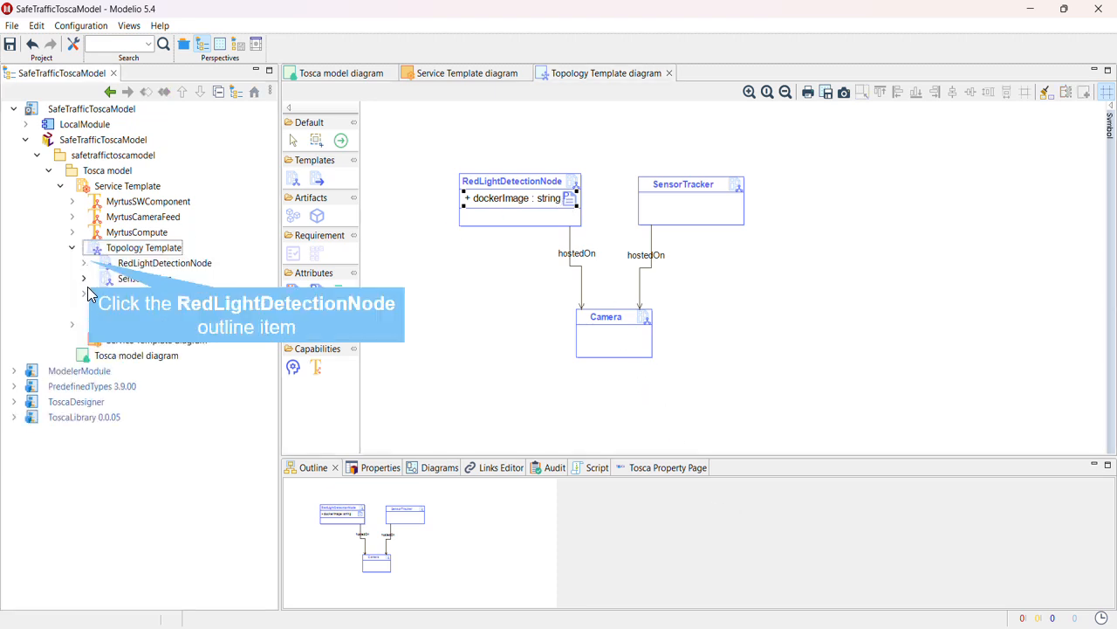
left_click(84, 262)
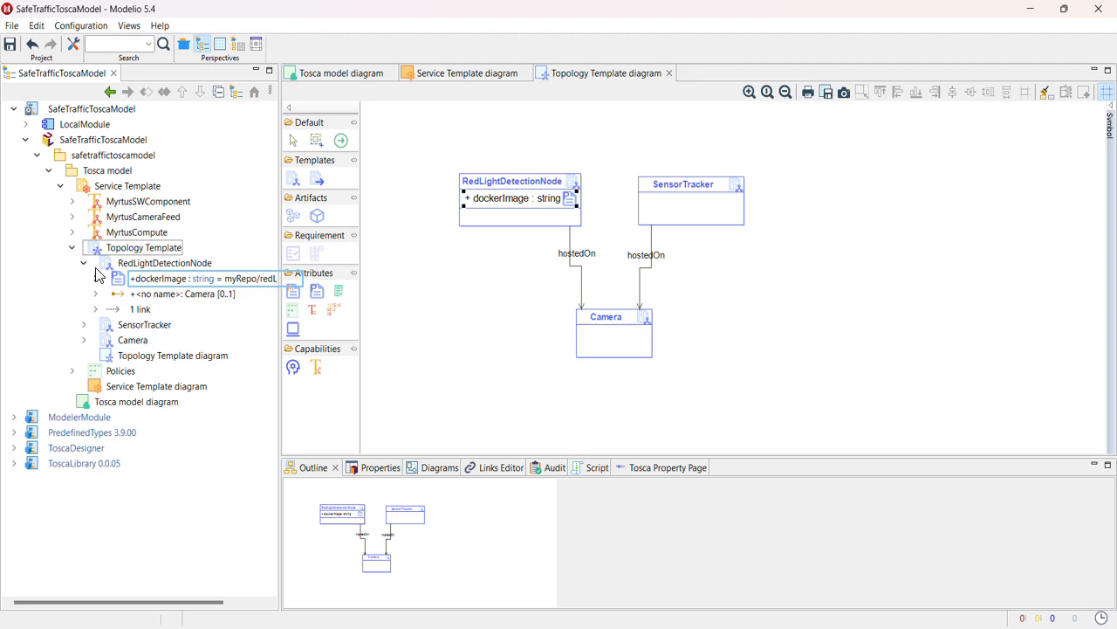
left_click(198, 278)
left_click(226, 602)
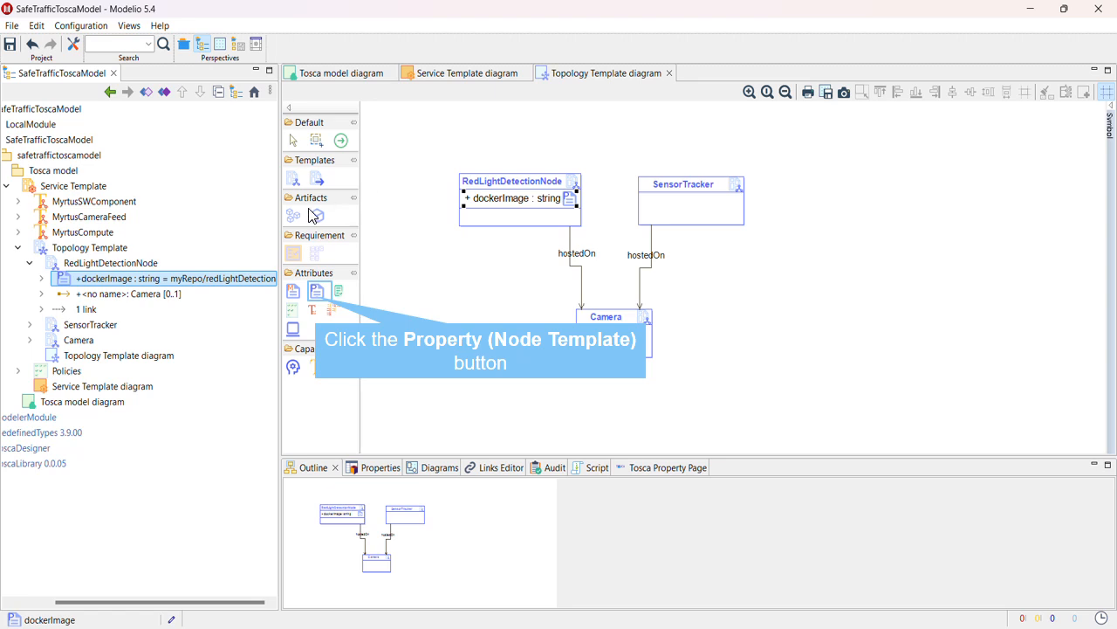
Add a node template property named dockerImage to SensorTracker and widen the SensorTracker box.
left_click(316, 291)
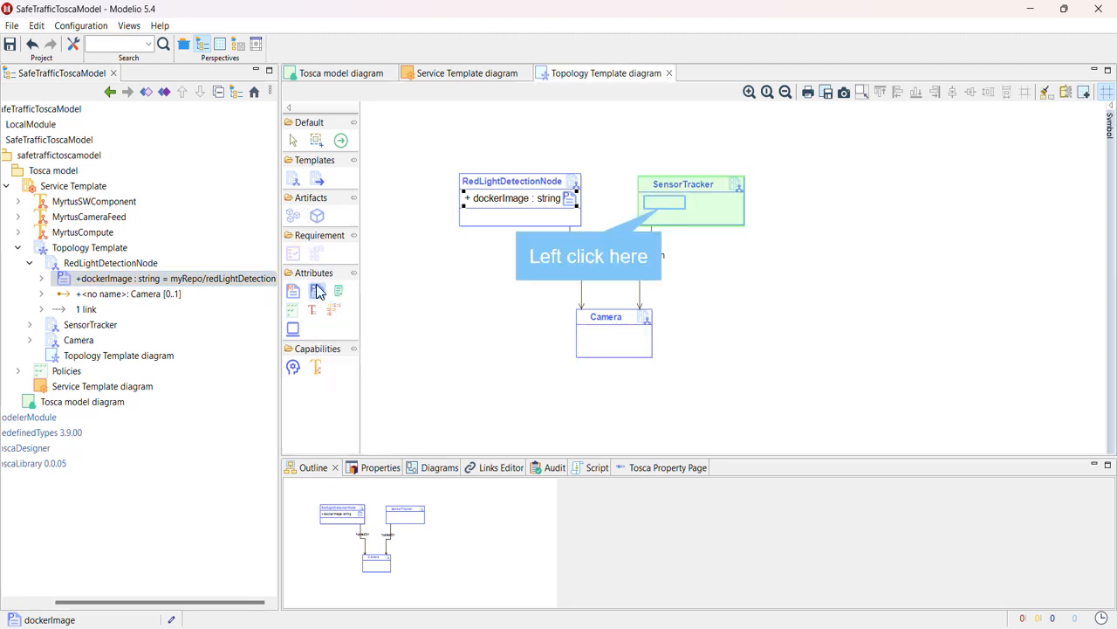
left_click(645, 208)
type("dock")
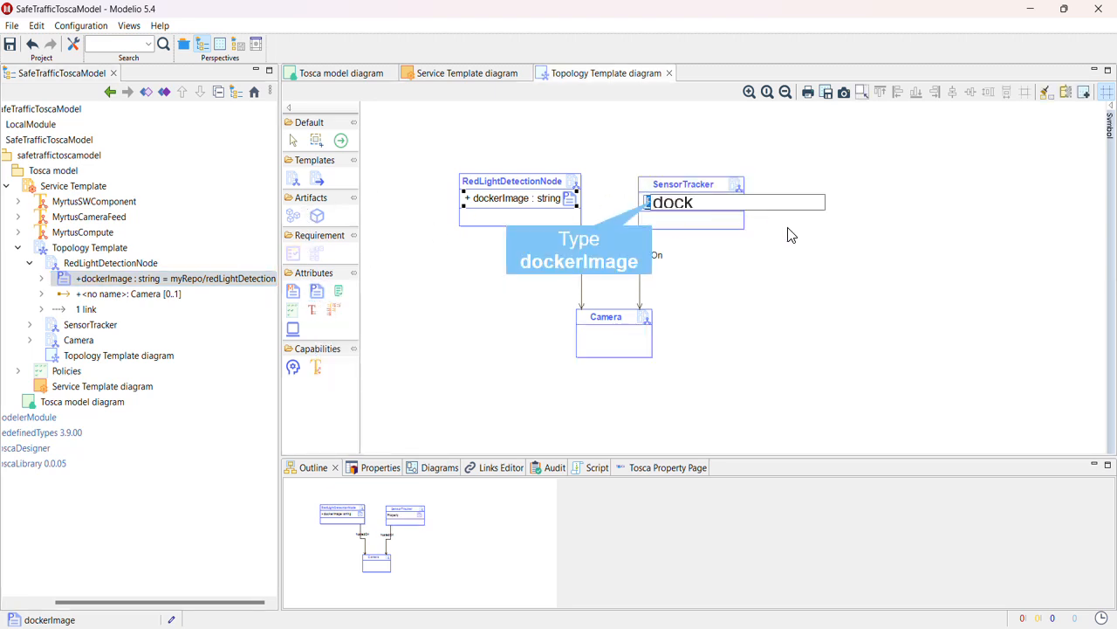
type("erImage")
key("Return")
left_click(741, 207)
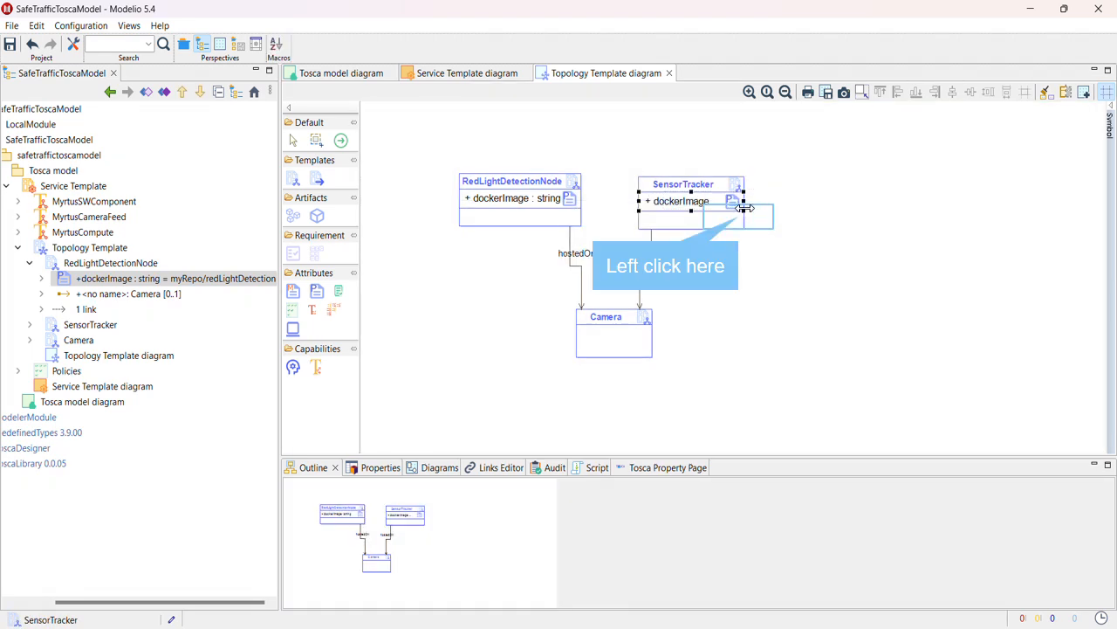
left_click_drag(744, 208, 793, 205)
Set the type of SensorTracker's dockerImage property to dockerImage.
double_click(692, 202)
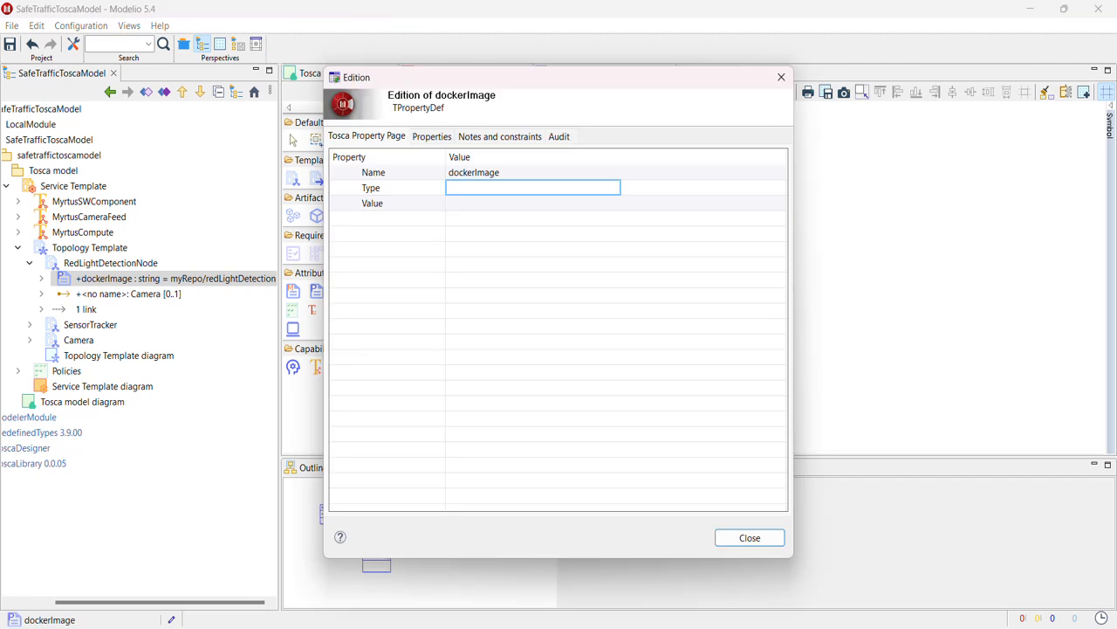
left_click(516, 189)
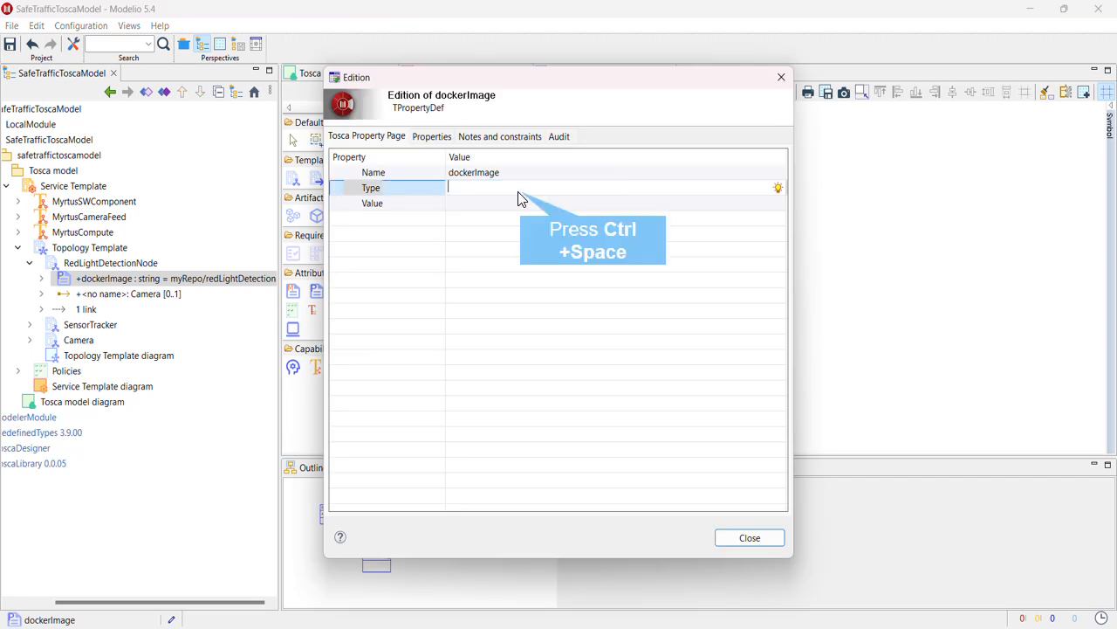
key("ctrl+space")
double_click(536, 361)
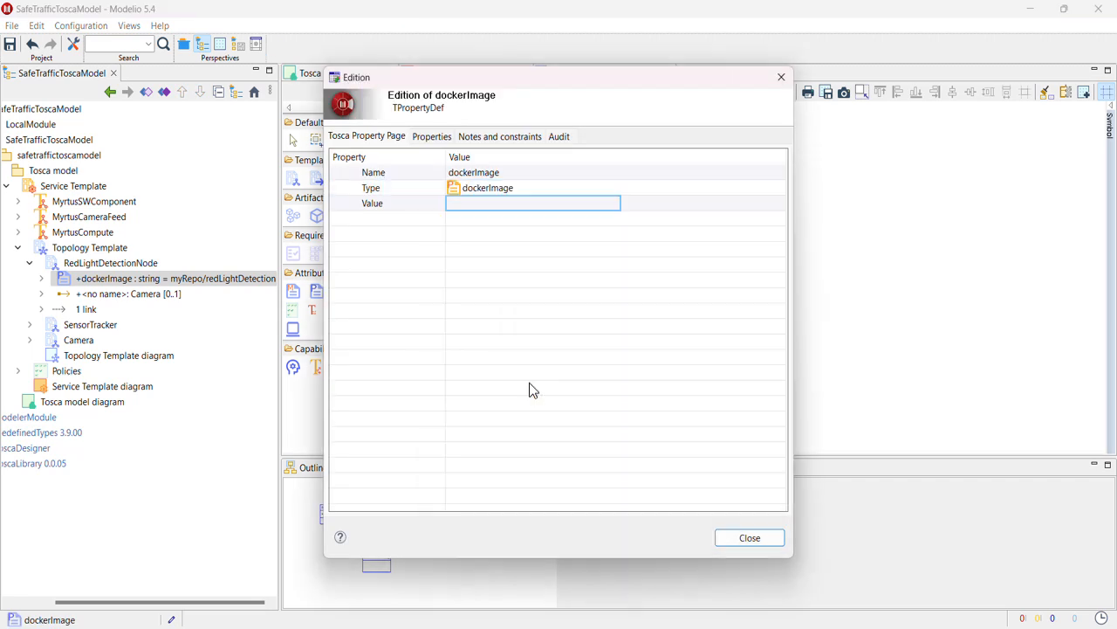
Set the value of SensorTracker's dockerImage property to myRepo/sensorTracker and save the project.
left_click(482, 207)
type("myRepo/sensorTrac")
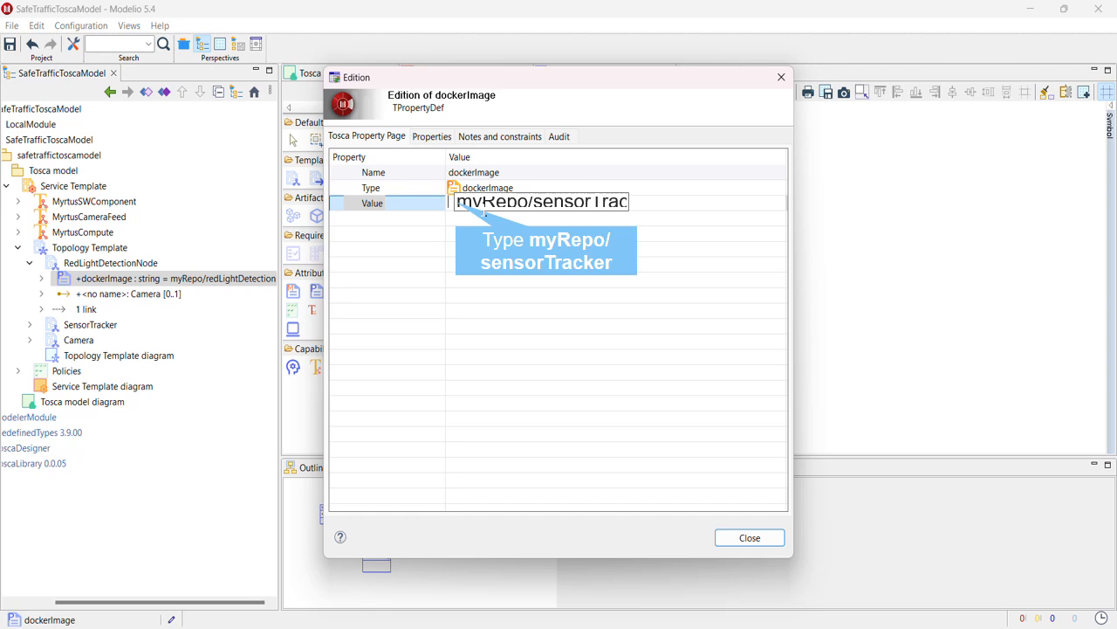
type("ker")
key("Return")
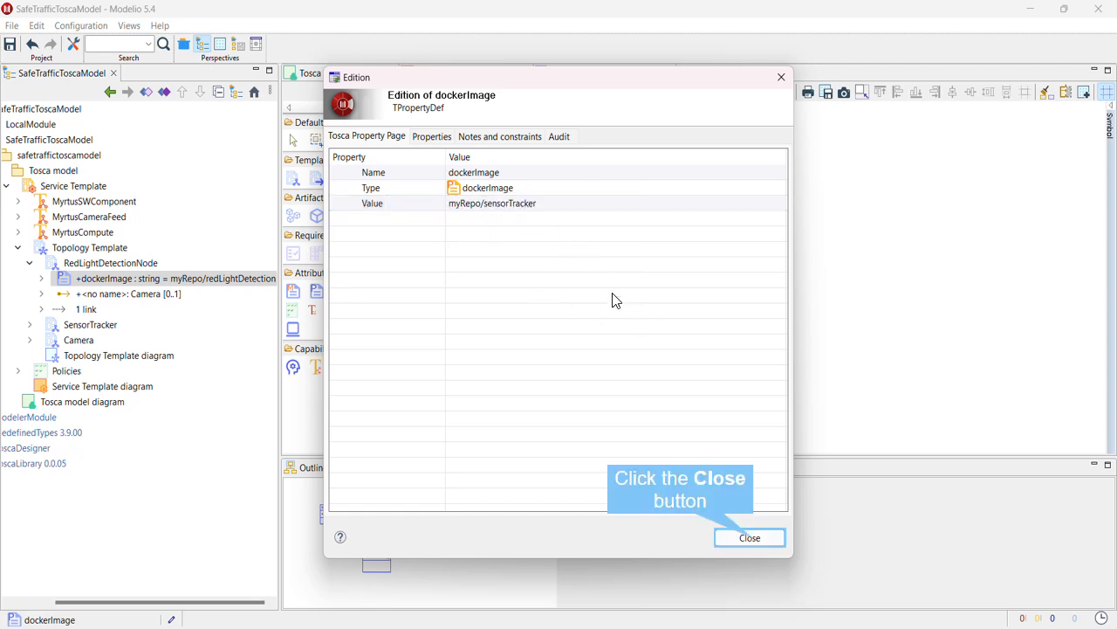
left_click(750, 537)
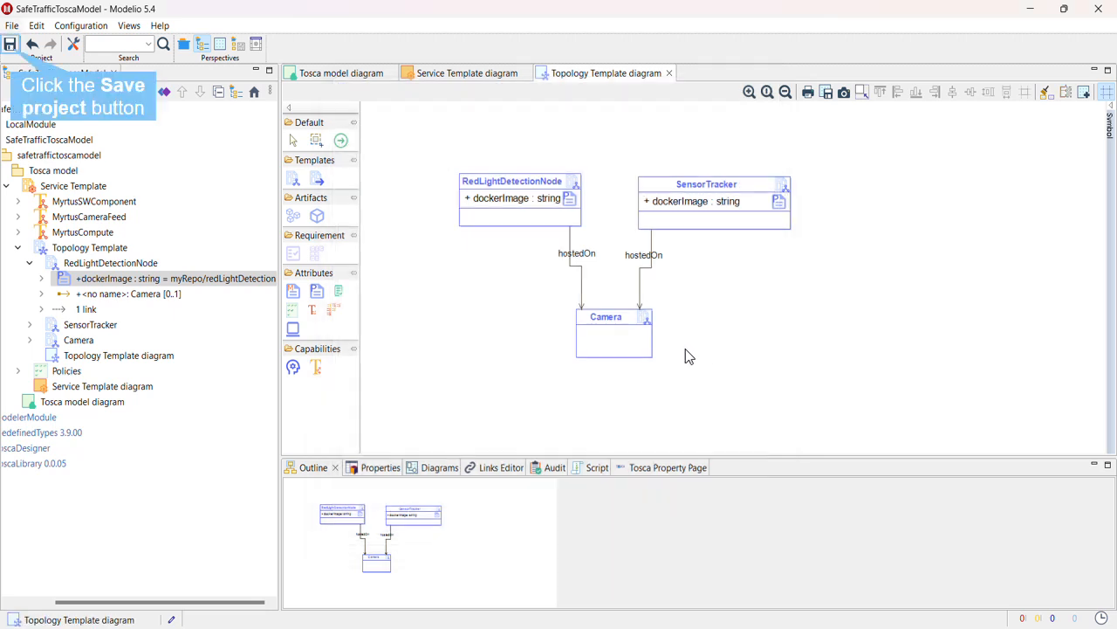
left_click(11, 45)
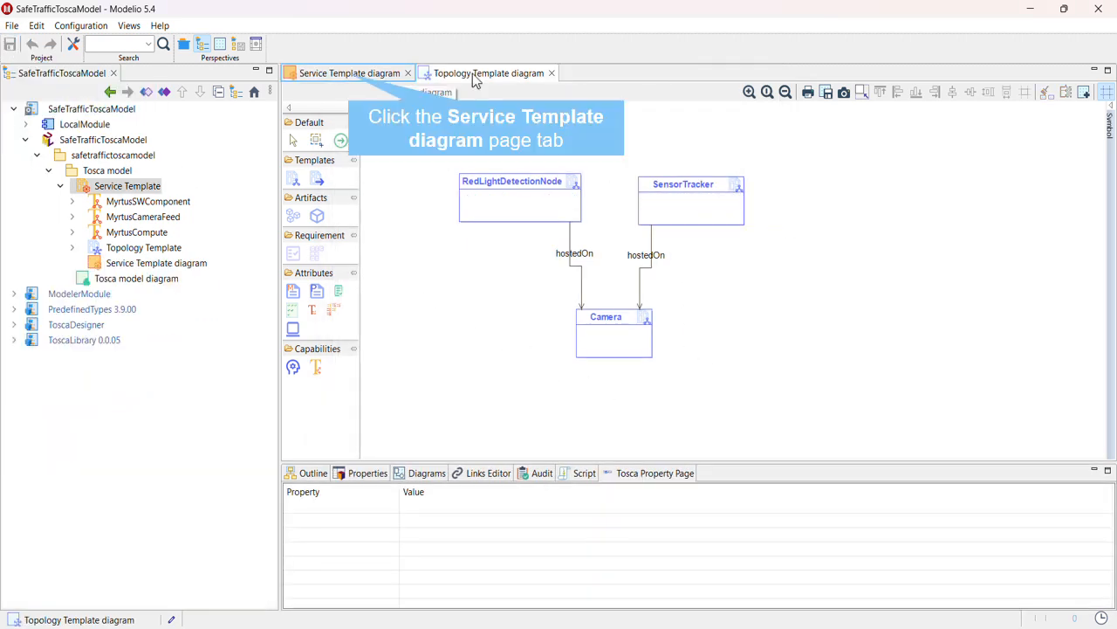
Place the Topology Template diagram from the model tree onto the Service Template diagram, beside the Myrtus node types.
left_click(375, 77)
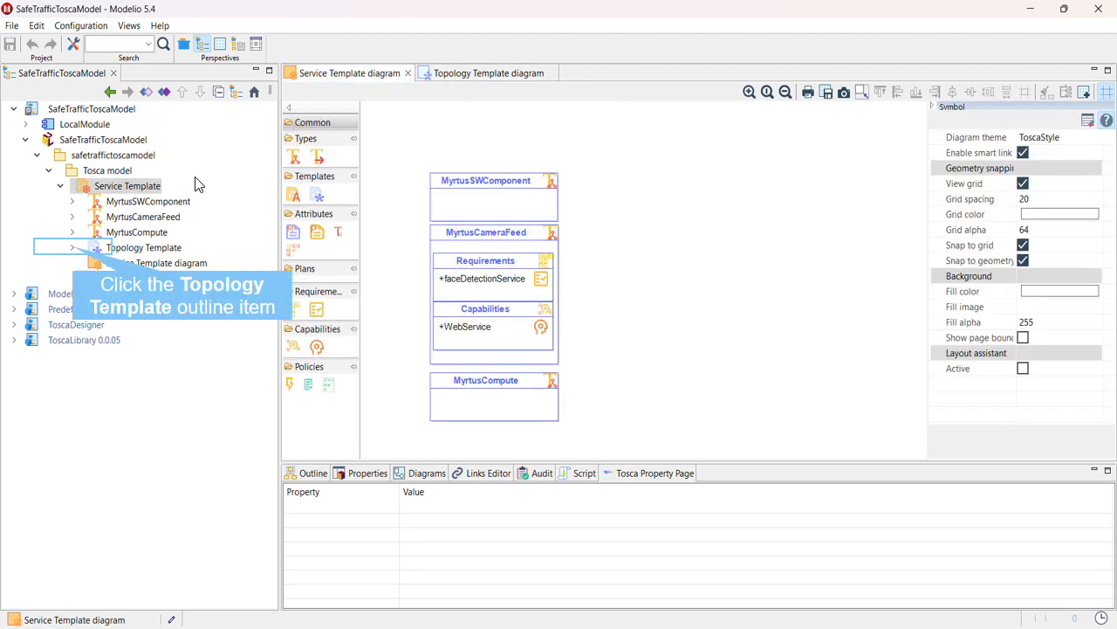
left_click(72, 248)
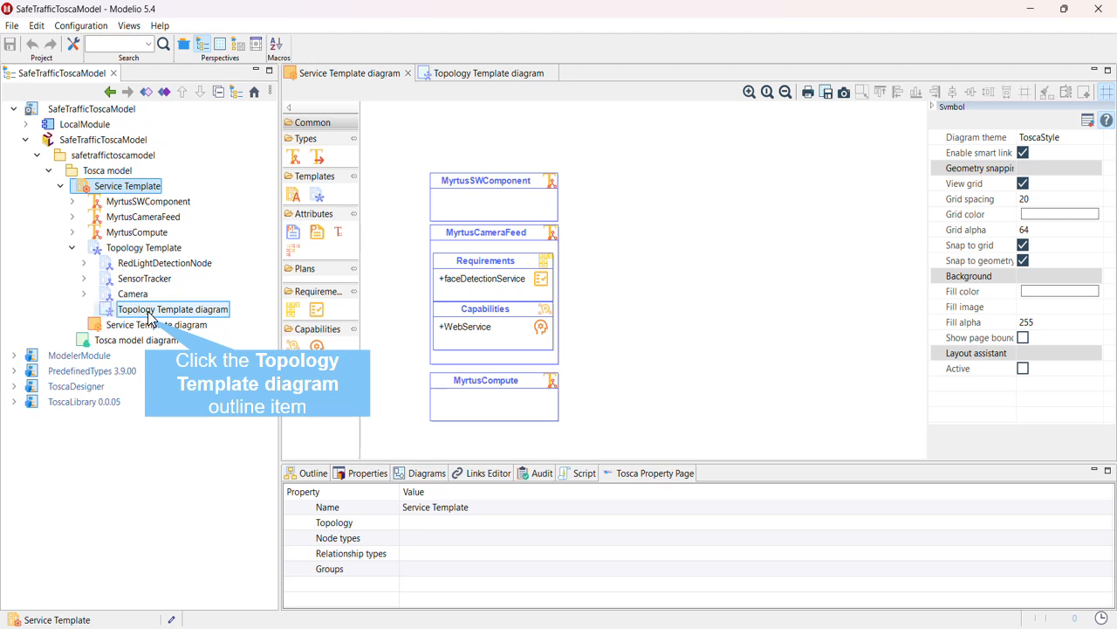
left_click_drag(147, 316, 633, 194)
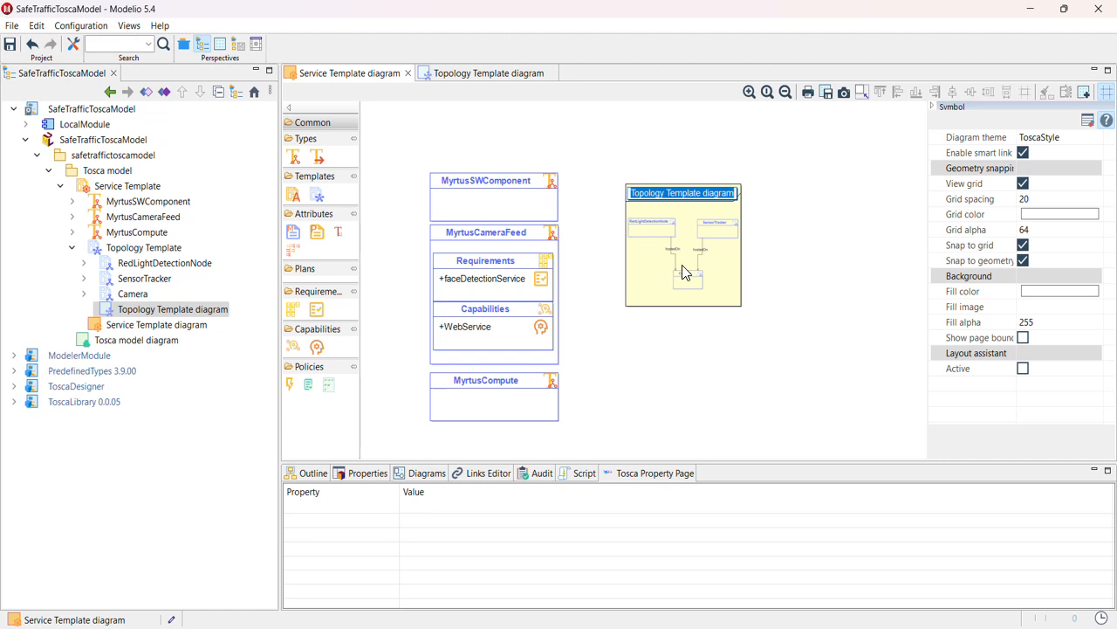
left_click(780, 311)
Align the embedded Topology Template diagram with the top of MyrtusSWComponent and enlarge it to roughly the height of the node type column.
left_click_drag(700, 197, 678, 187)
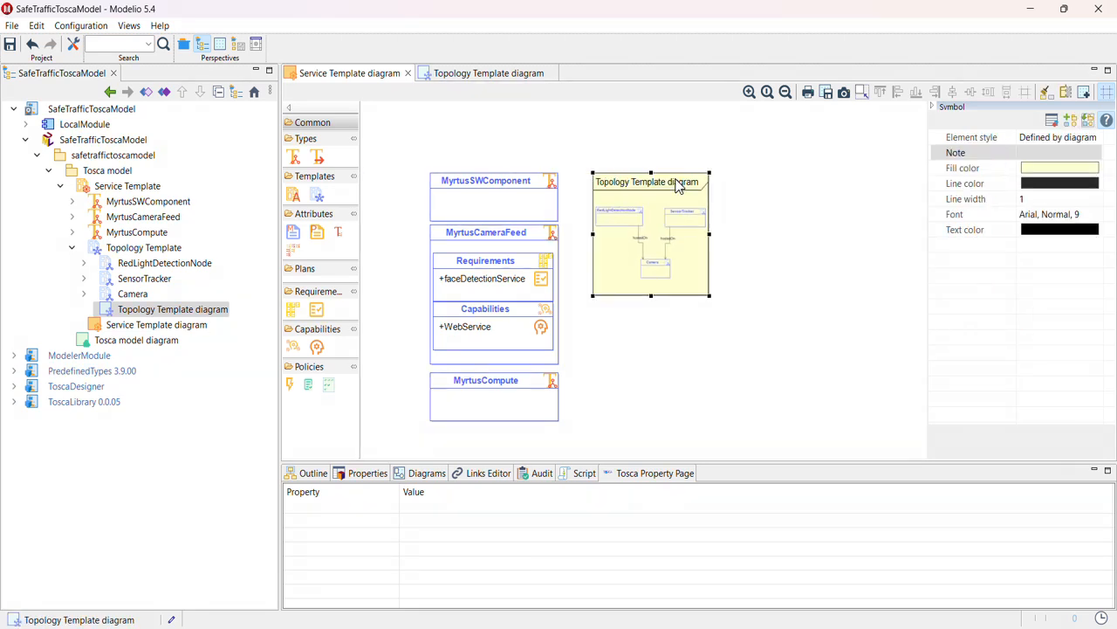
left_click_drag(710, 295, 873, 419)
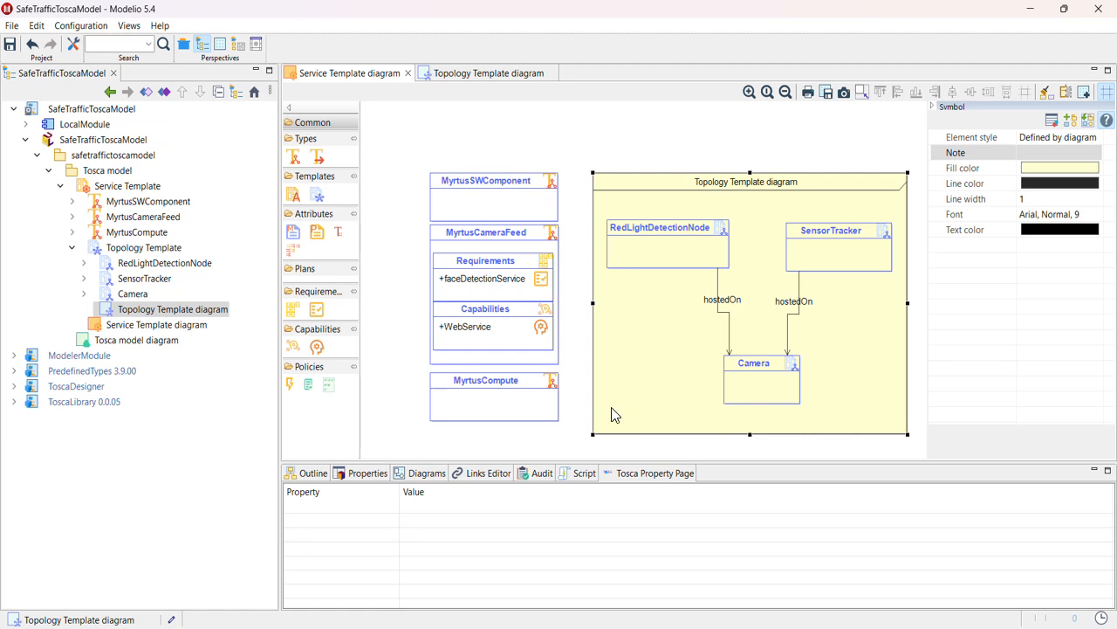
left_click(564, 448)
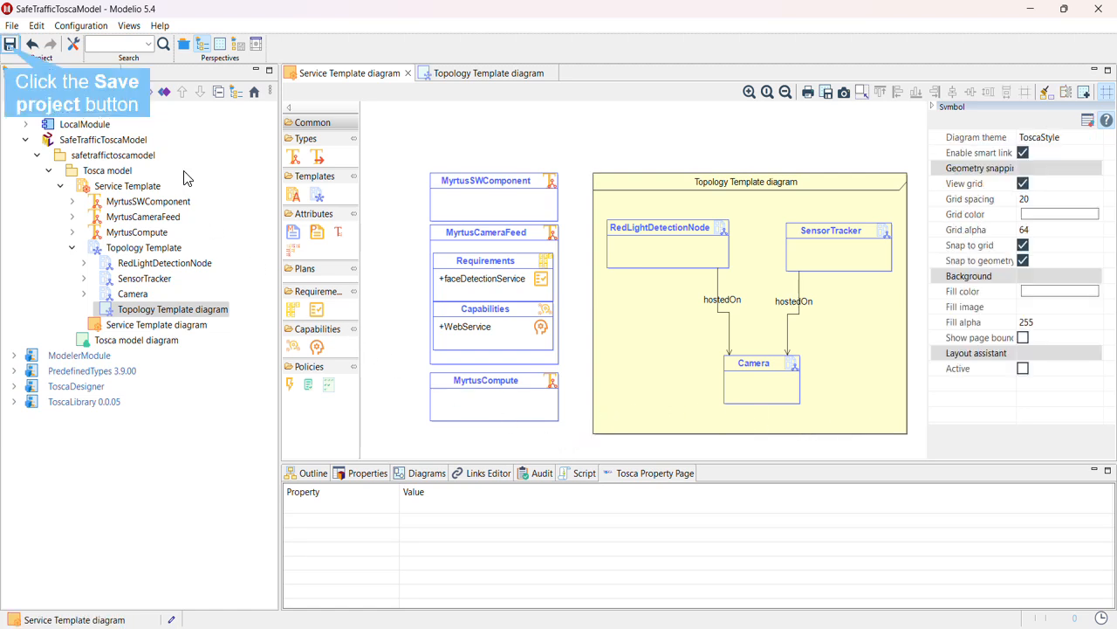
Save the project and collapse the Symbol properties palette of the Service Template diagram to widen the drawing area.
left_click(9, 43)
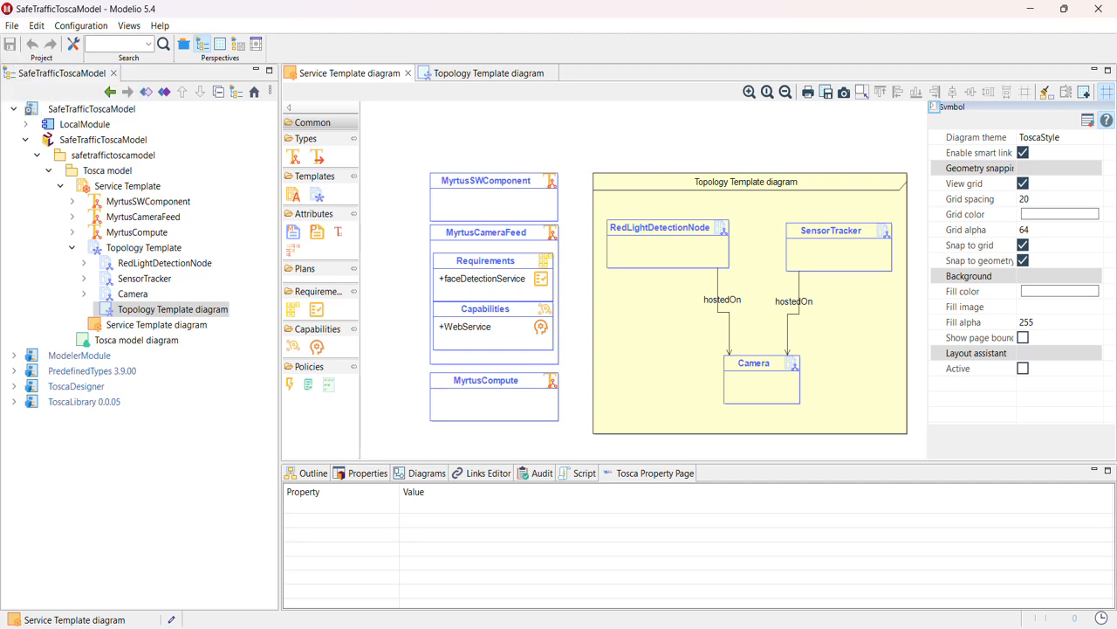
left_click(935, 107)
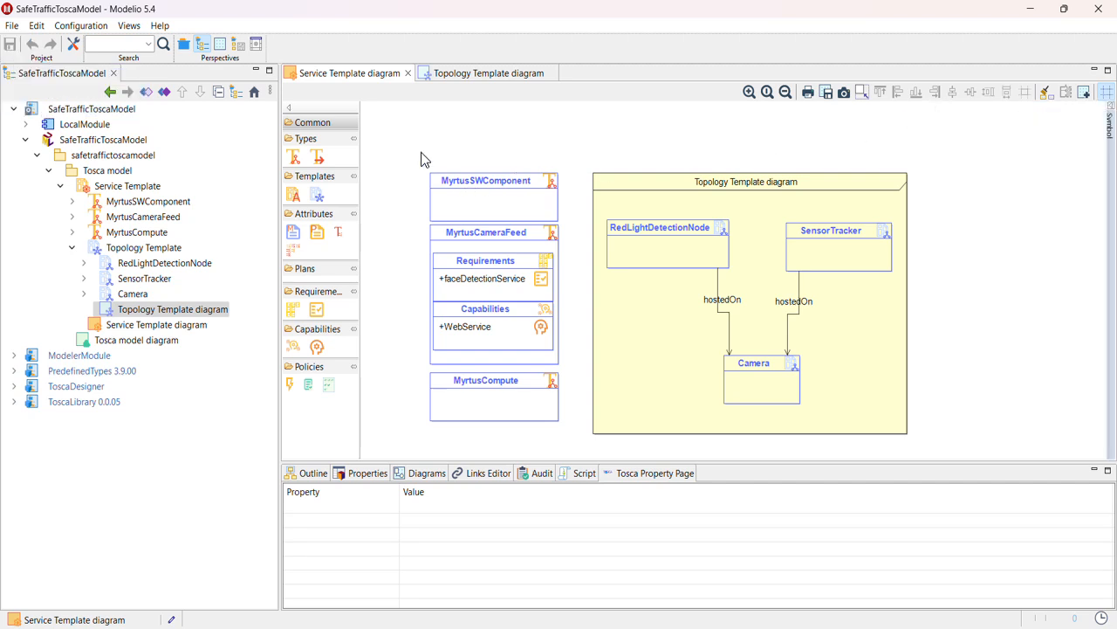
Shift the Myrtus node types and the embedded Topology Template diagram together to the right, freeing space for another column.
left_click_drag(421, 152, 977, 447)
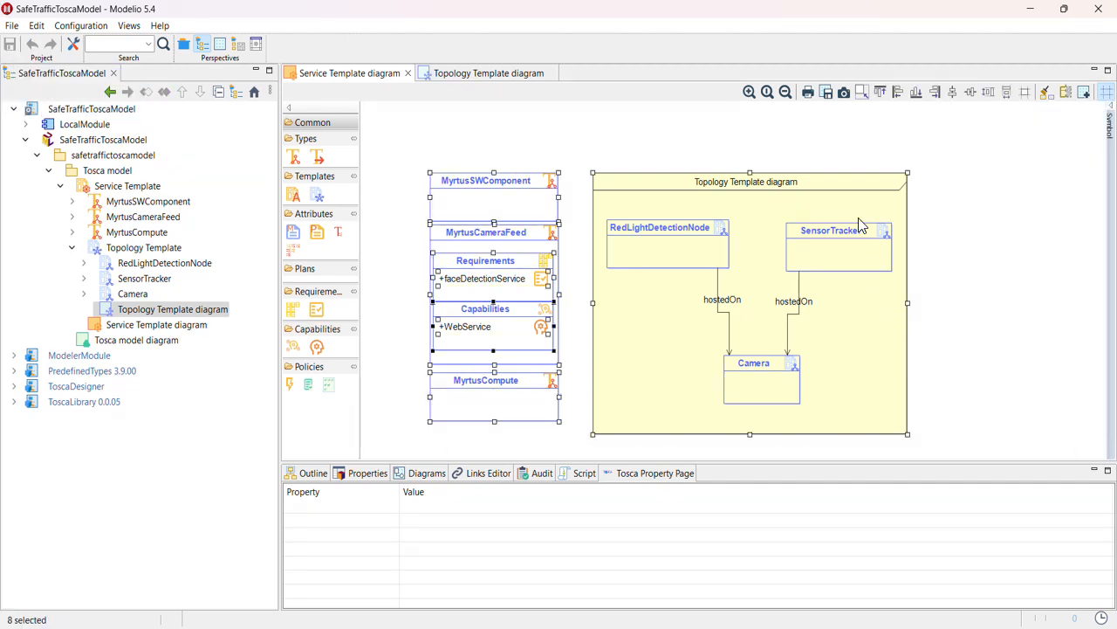
left_click_drag(843, 185, 916, 172)
left_click_drag(487, 247, 992, 463)
key("Right")
key("Right")
key("Right")
key("Right")
key("Right")
key("Right")
key("Right")
key("Right")
key("Right")
key("Right")
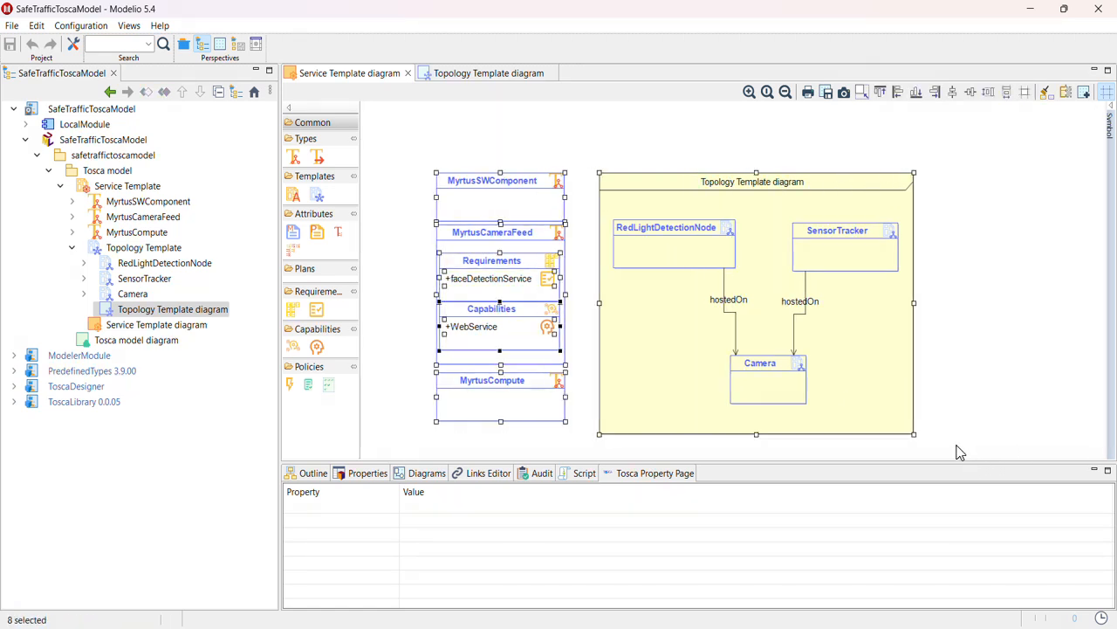
key("Right")
key("Right")
key("Right")
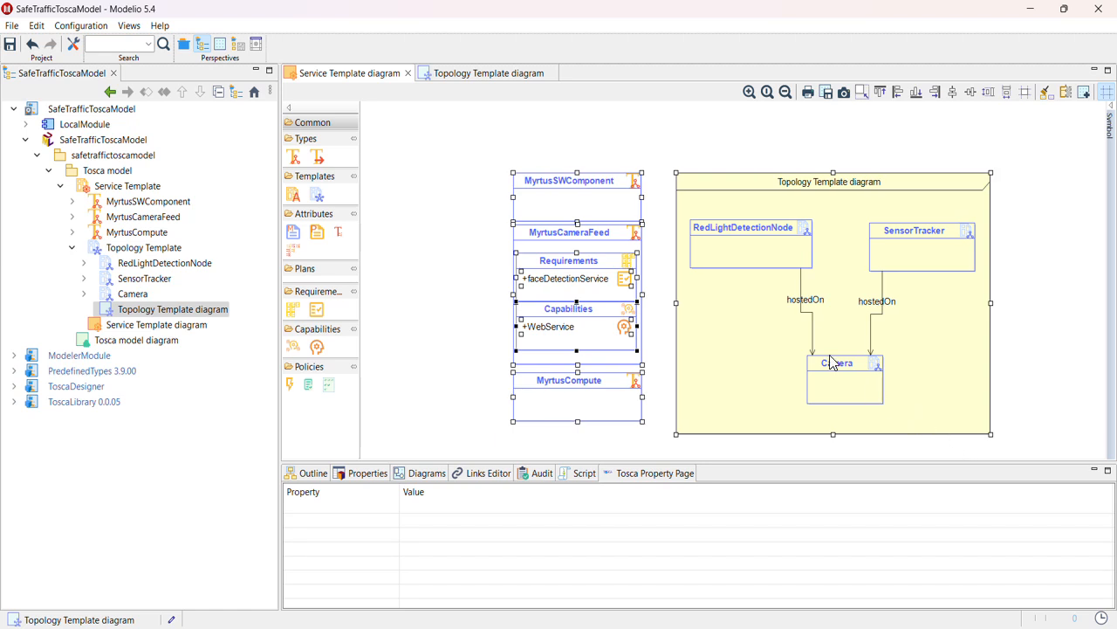
Draw a Policies container in the free space beside the Myrtus node types, roughly as tall as their column.
left_click(420, 385)
left_click(331, 385)
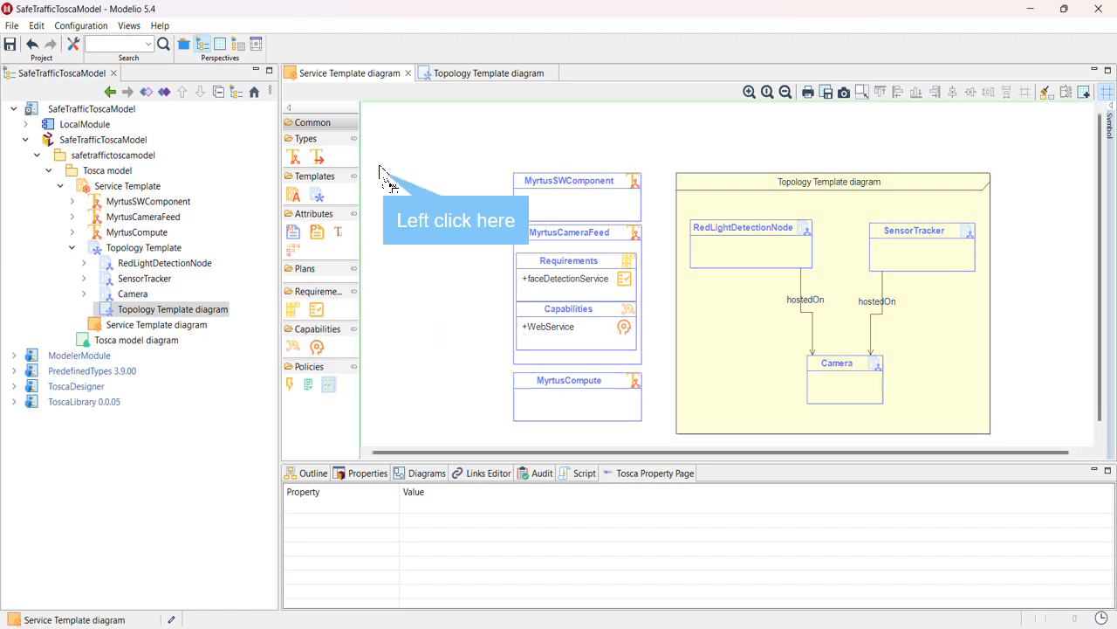
left_click_drag(384, 172, 500, 421)
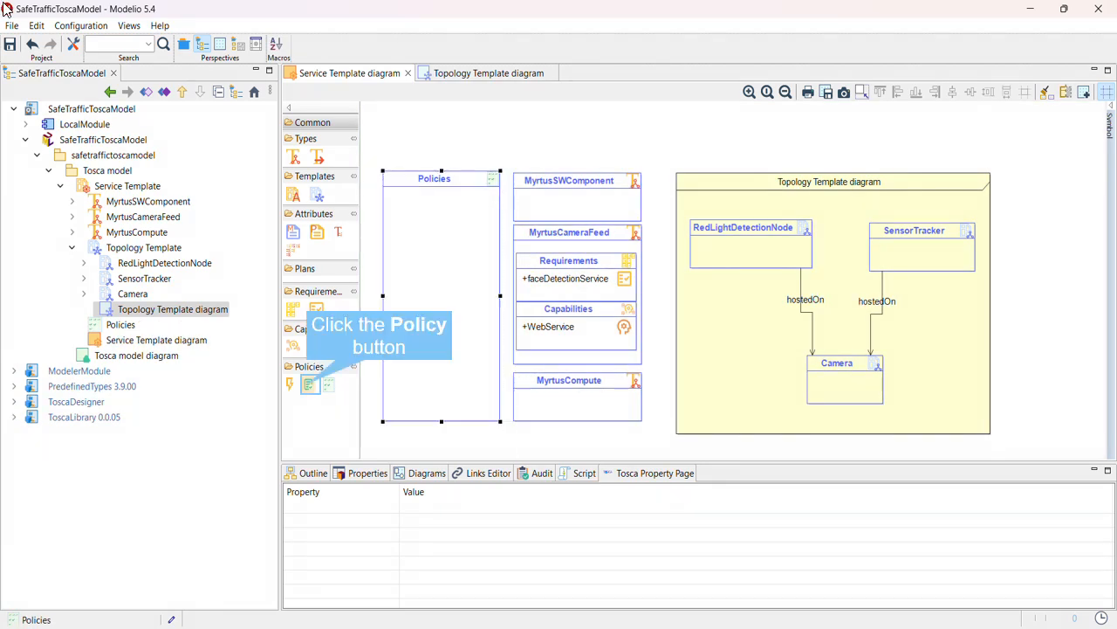
Add a Policy named EdgeLowPowerMode inside the Policies container.
left_click(310, 385)
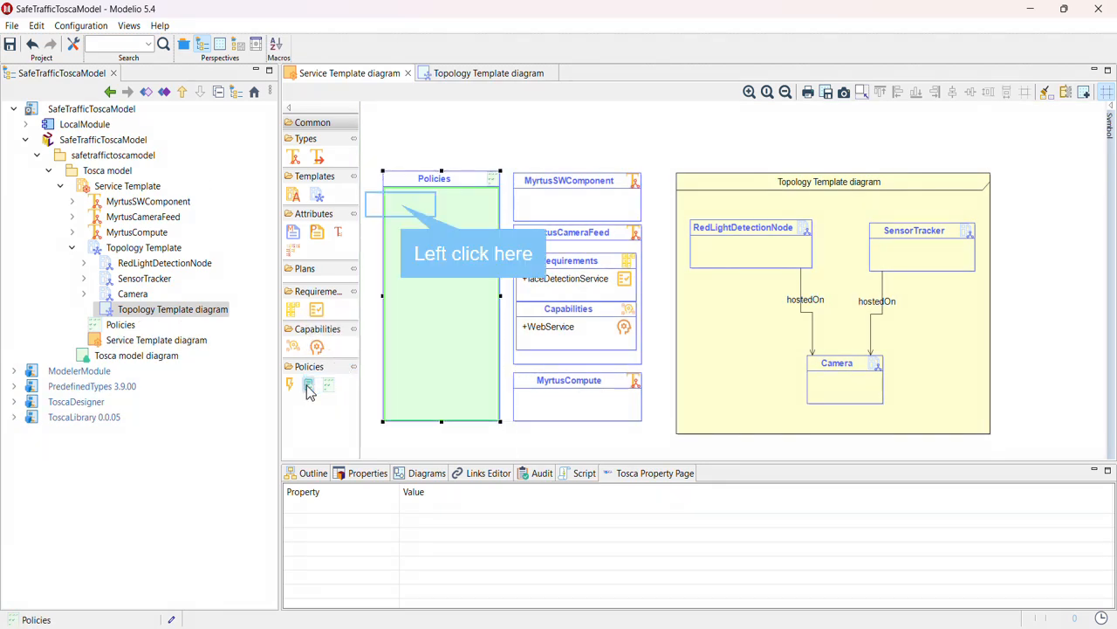
left_click(401, 207)
type("Ed")
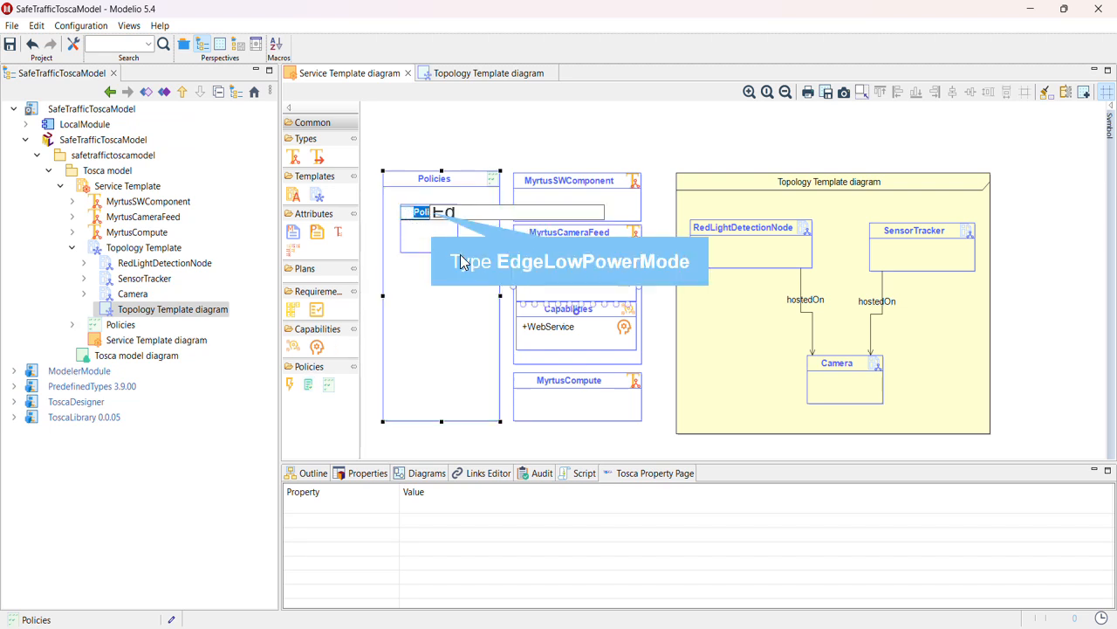
type("geLowPowerMo")
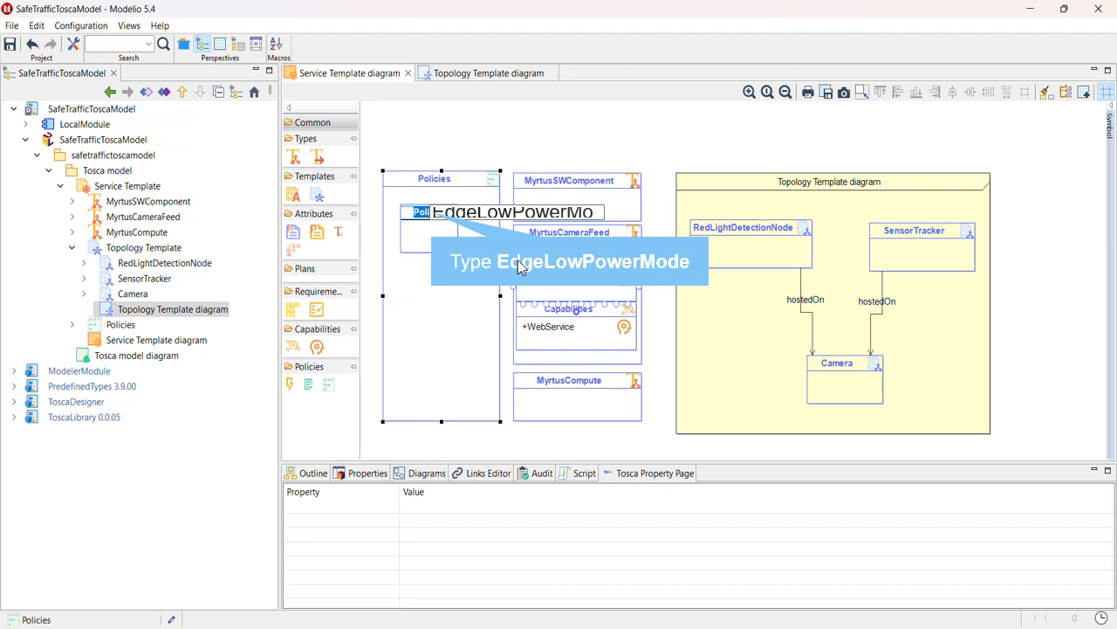
type("de")
key("Return")
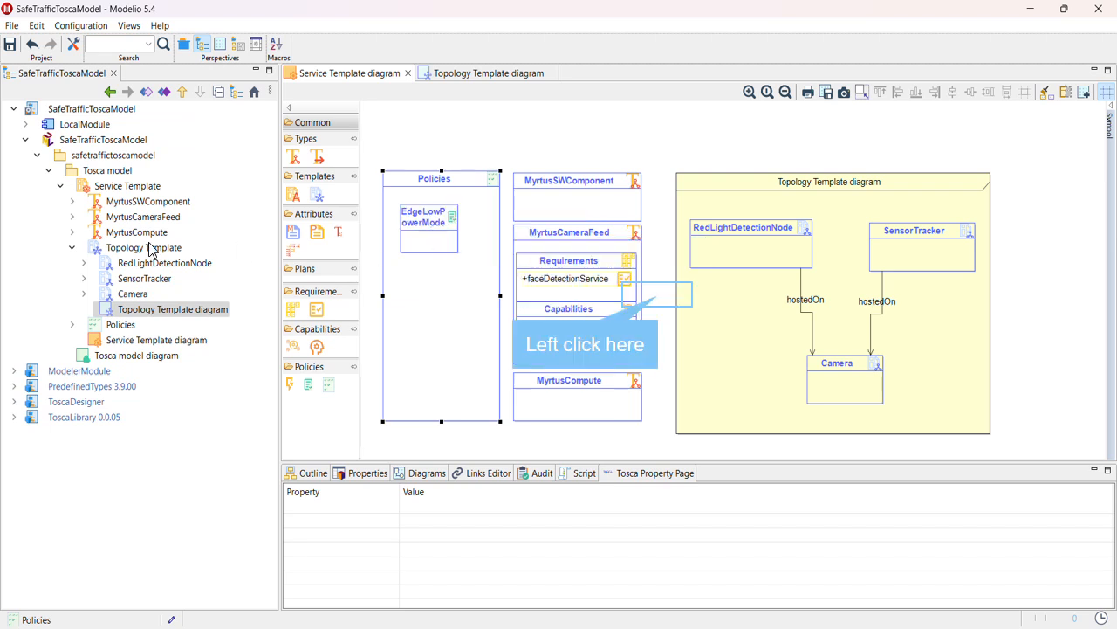
Move the EdgeLowPowerMode policy to the left edge of the Policies container and enlarge it to nearly the container's width.
left_click(658, 295)
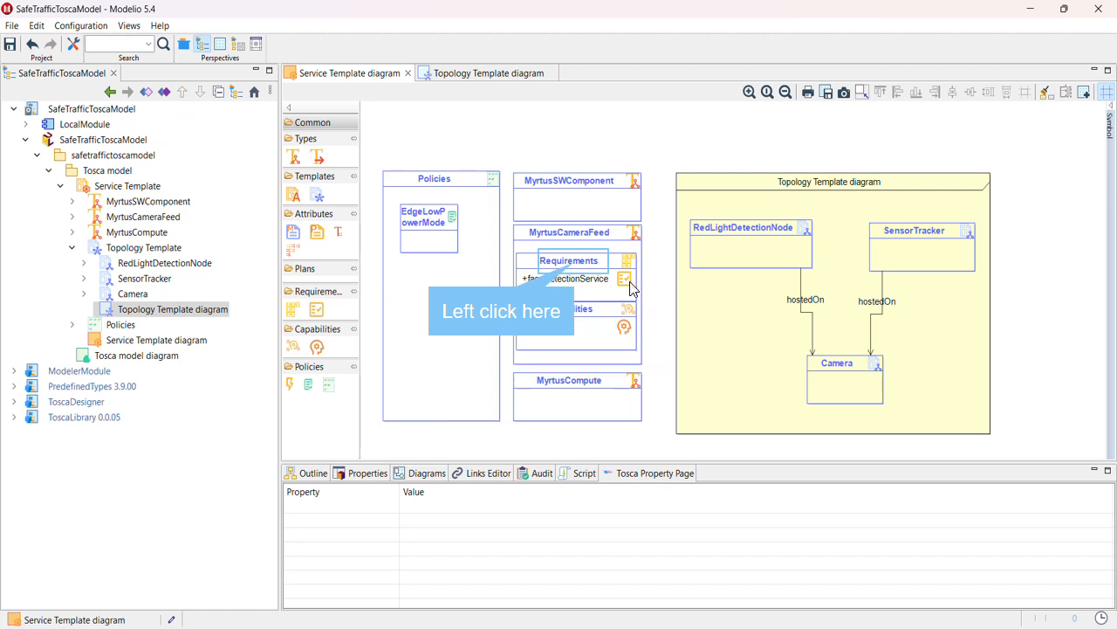
left_click(422, 209)
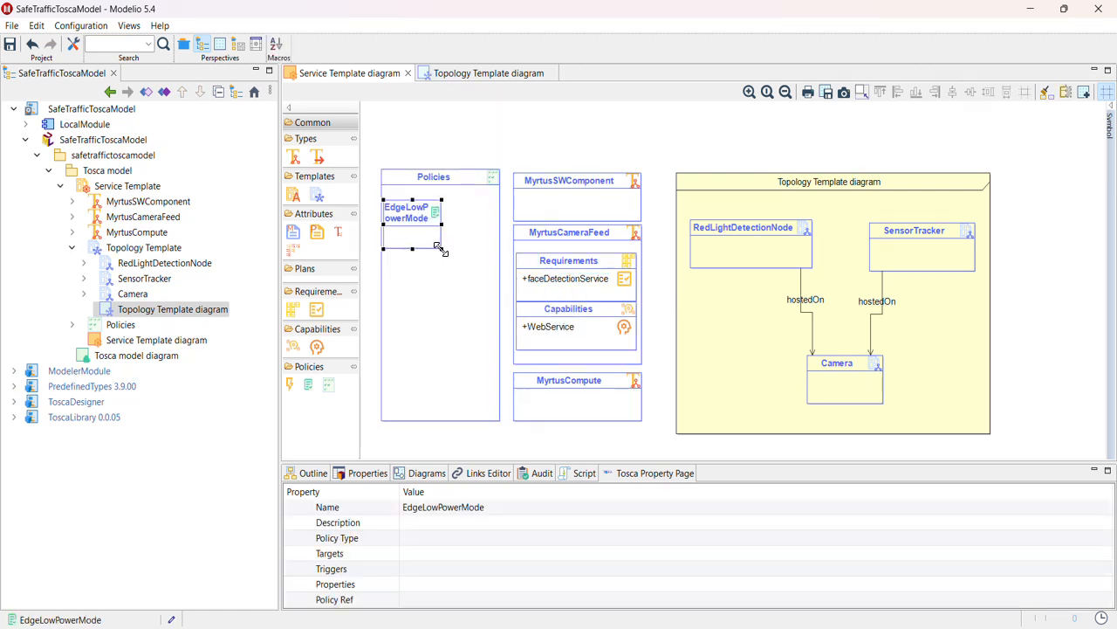
left_click_drag(440, 250, 489, 311)
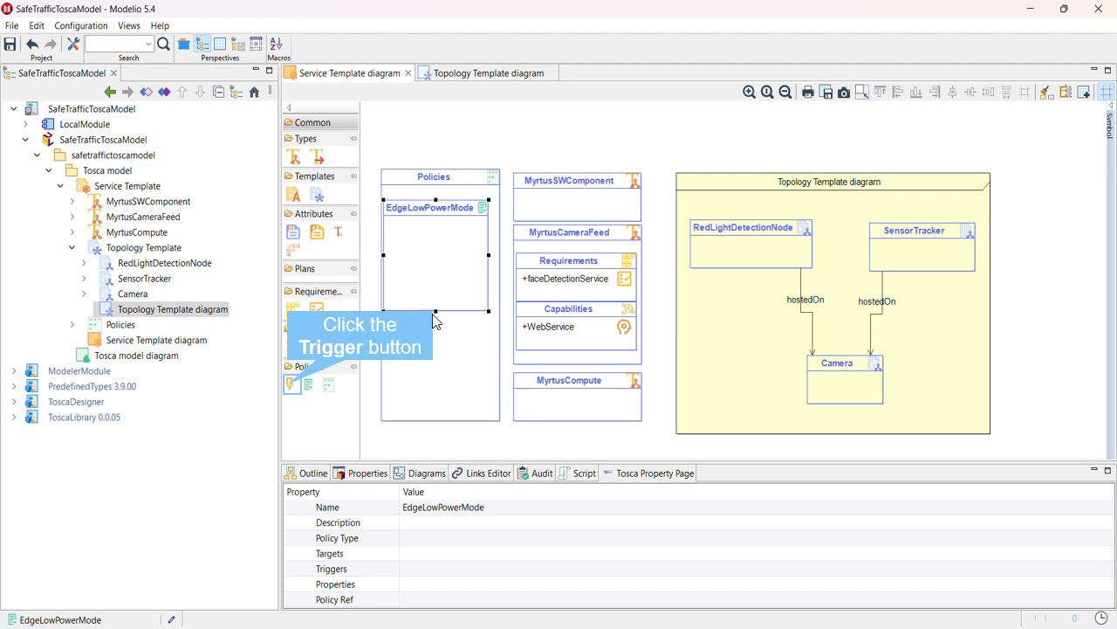
Add a Trigger inside the EdgeLowPowerMode policy, keeping its default name.
left_click(291, 385)
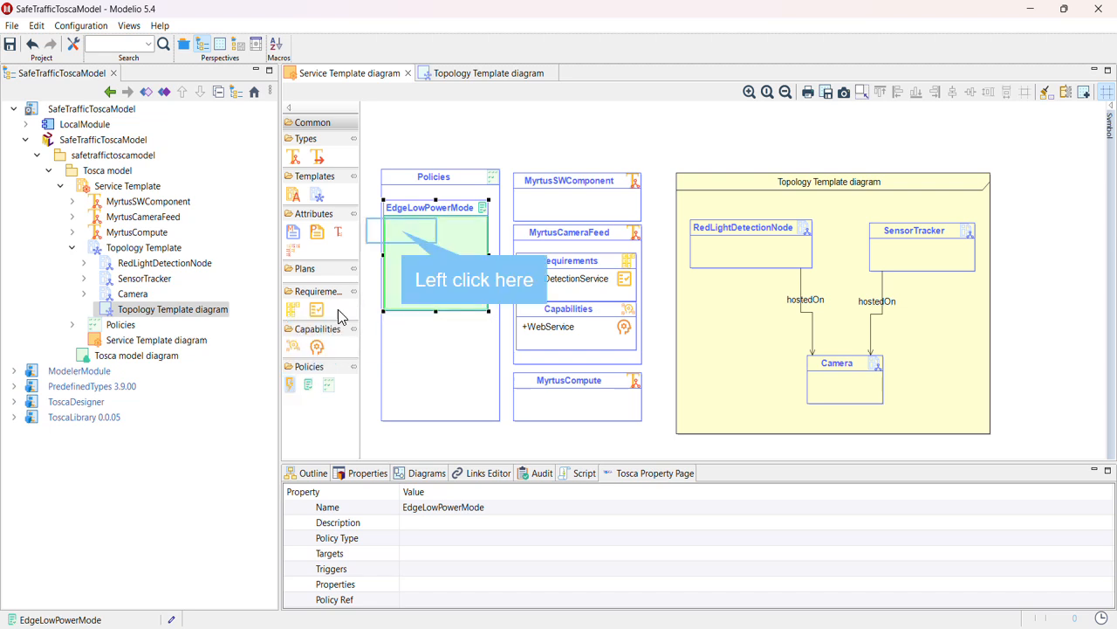
left_click(403, 233)
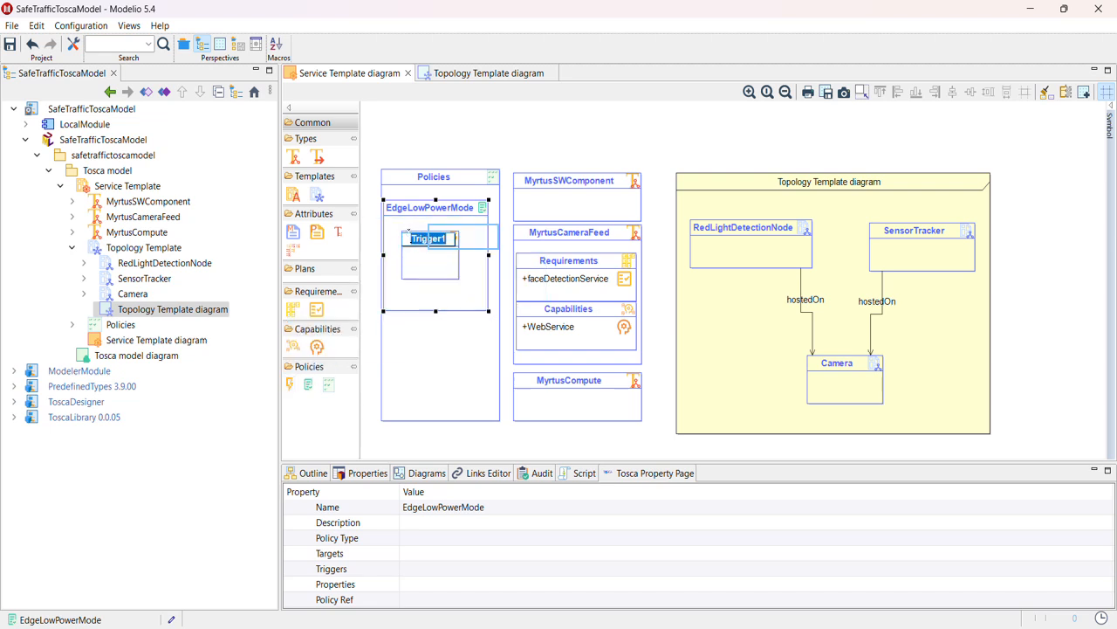
left_click(462, 243)
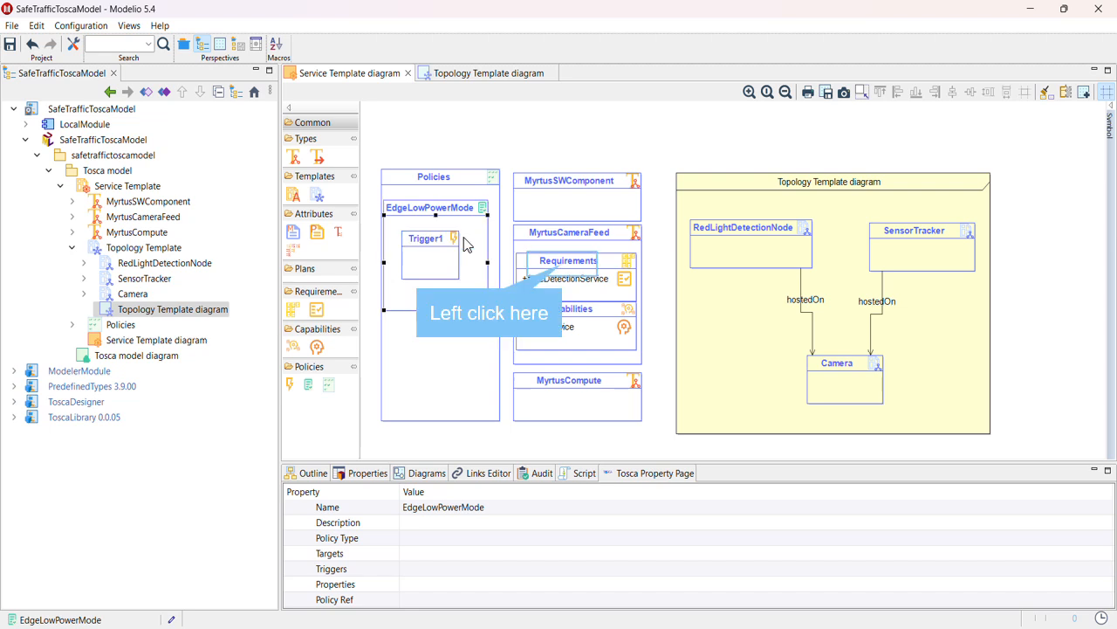
Copy the formatting of MyrtusCameraFeed's Requirements group onto the EdgeLowPowerMode policy so that its trigger is listed as a text row.
left_click(564, 269)
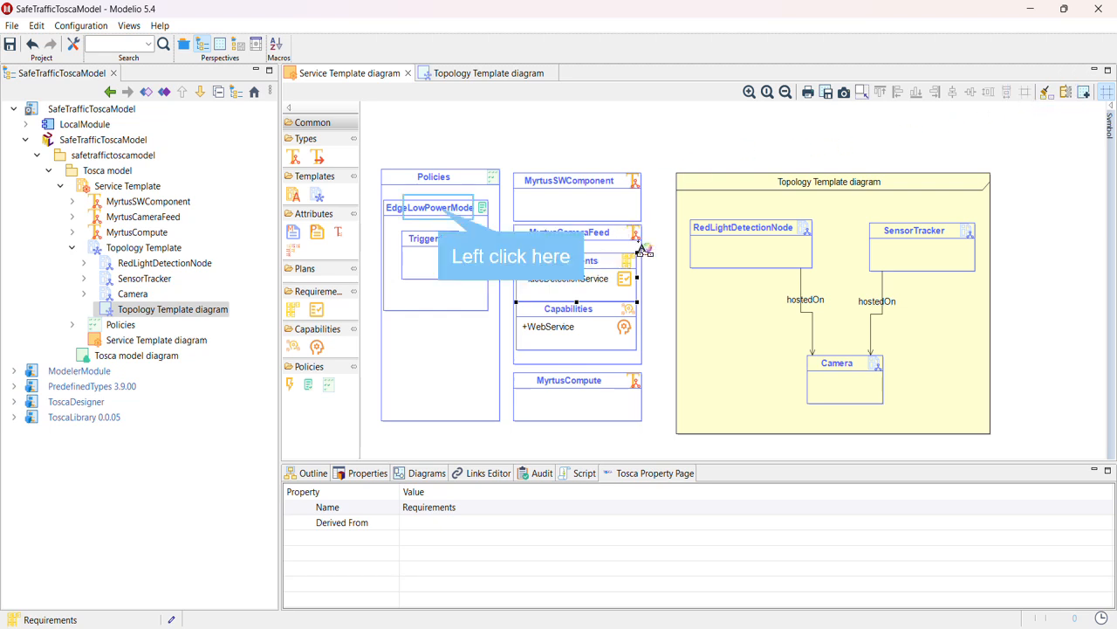
left_click(441, 213)
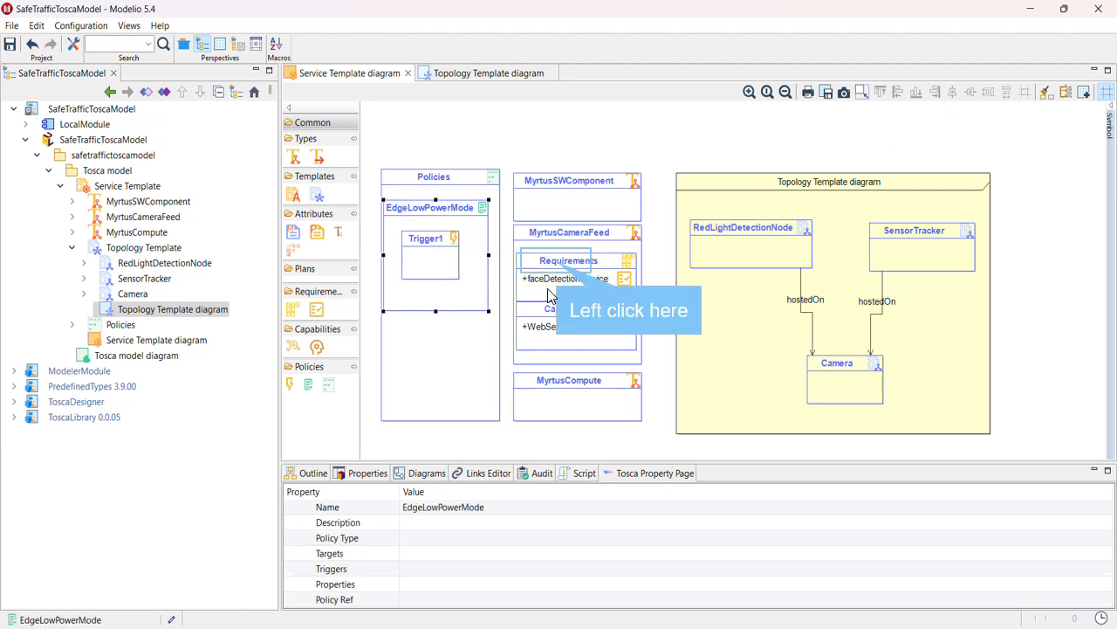
left_click(558, 263)
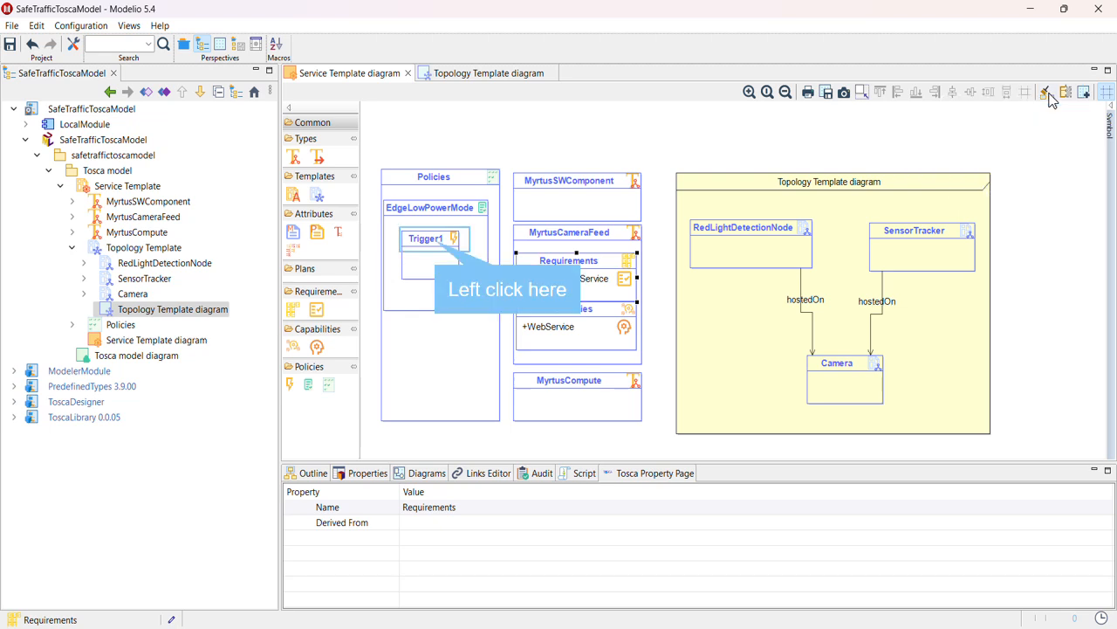
left_click(442, 249)
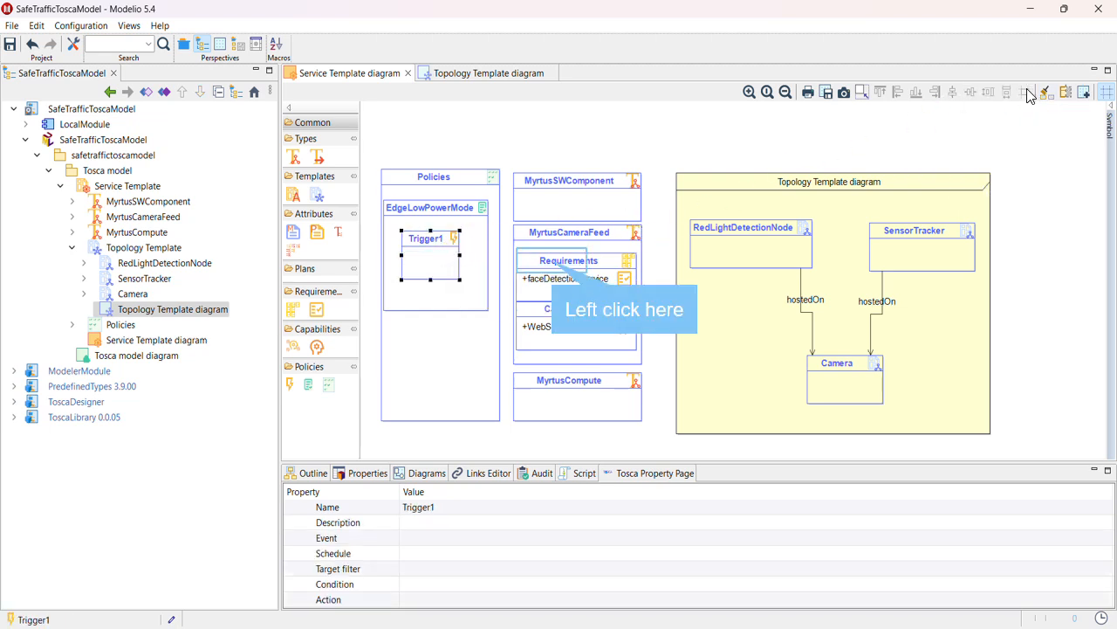
left_click(554, 262)
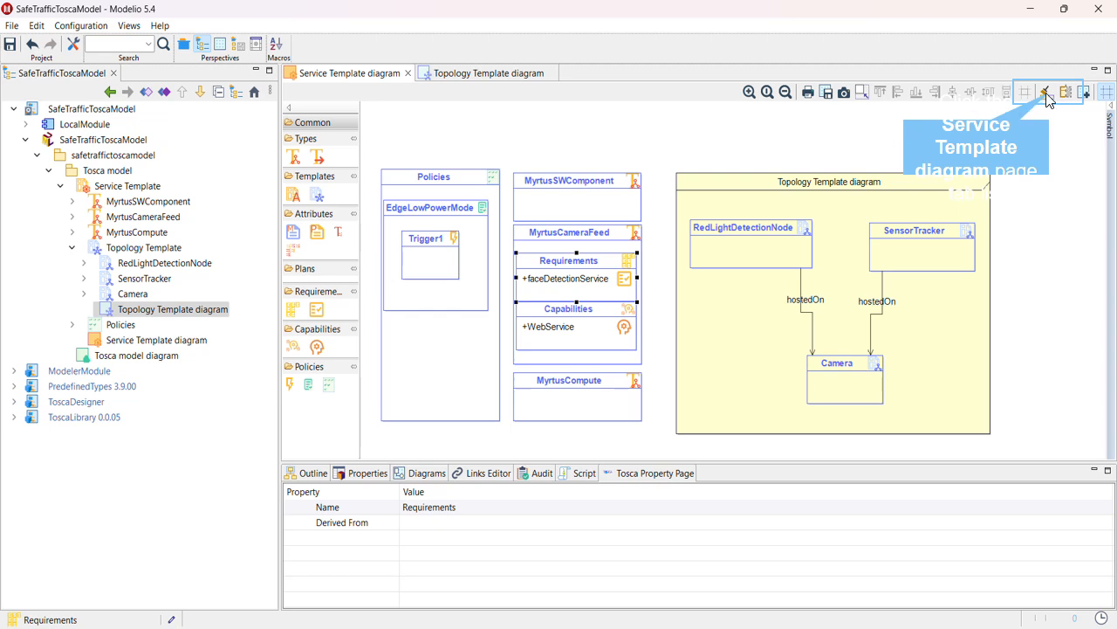
left_click(465, 213)
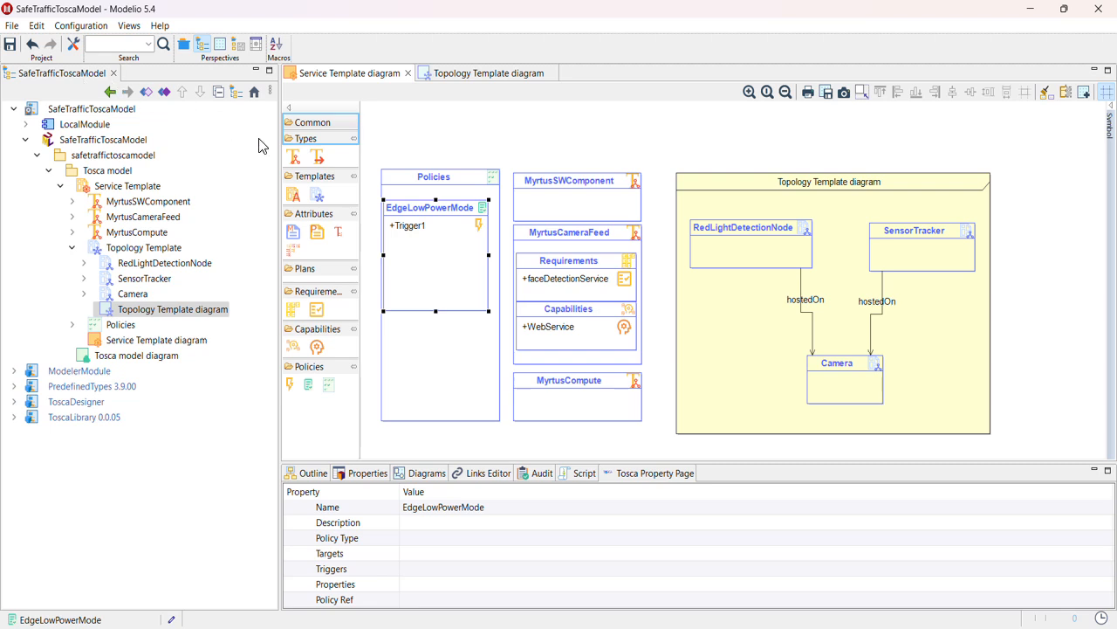
Move the EdgeLowPowerMode policy up to just below the header of the Policies container.
left_click(297, 122)
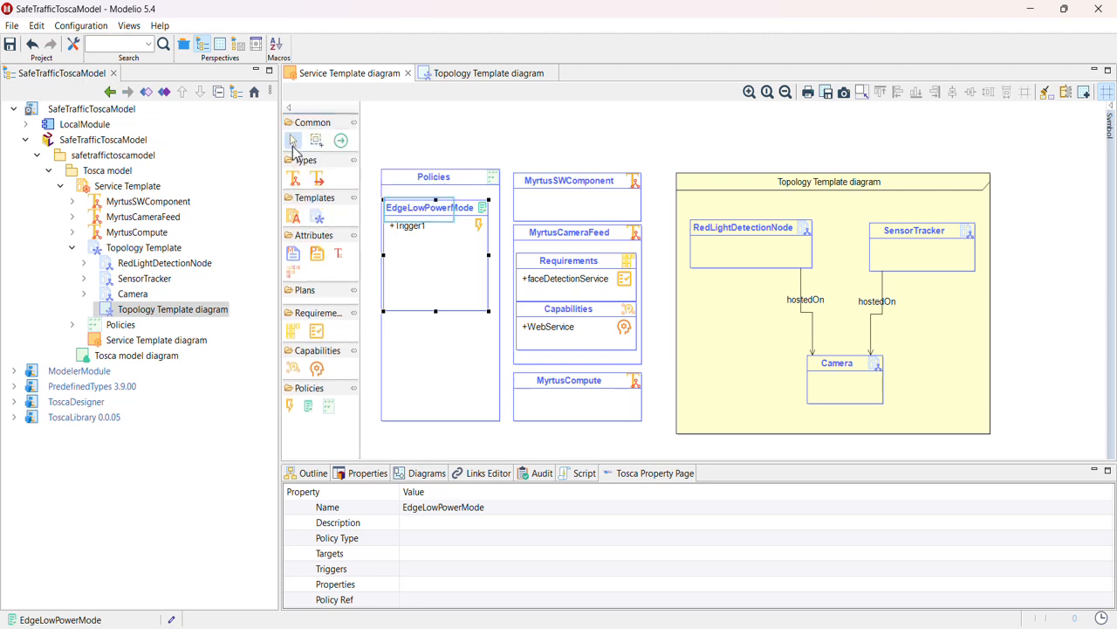
left_click(294, 142)
mouse_move(420, 210)
left_mouse_down()
mouse_move(433, 211)
mouse_move(426, 201)
left_mouse_up()
Rename the trigger of the EdgeLowPowerMode policy as EdgeLowPowerModeTrigger.
left_click(417, 219)
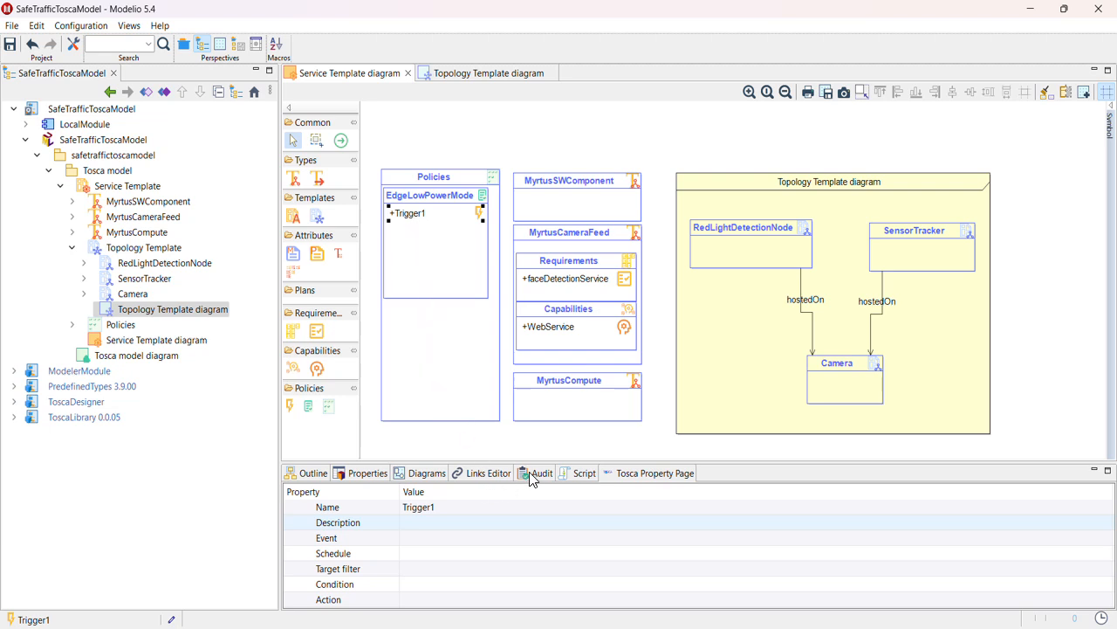
left_click(442, 508)
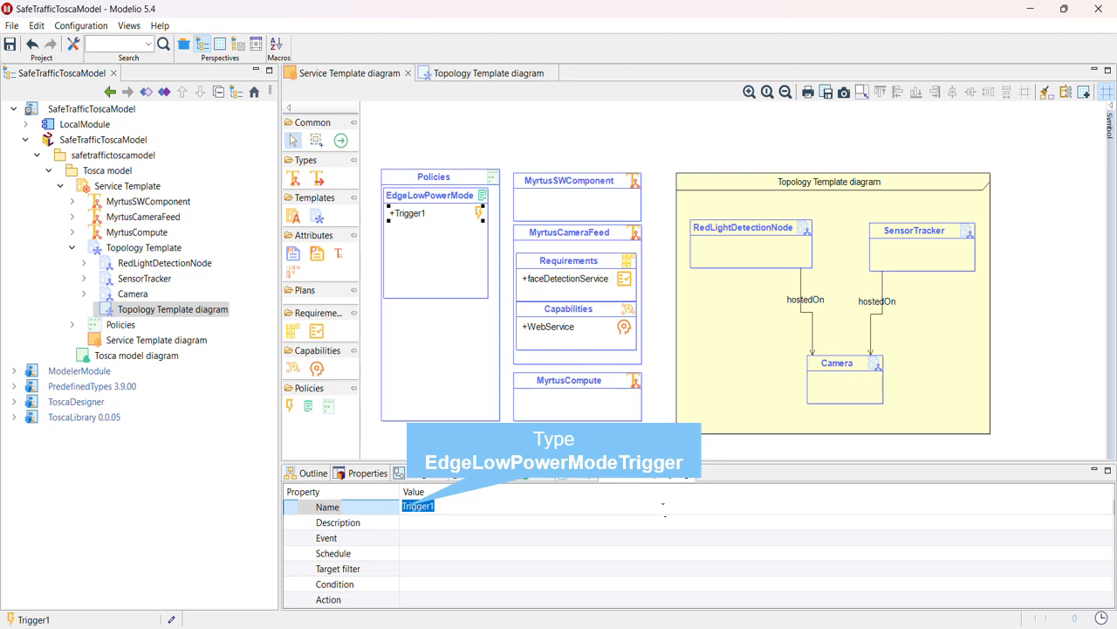
type("EdgeLowPowerModeTrigger")
key("Return")
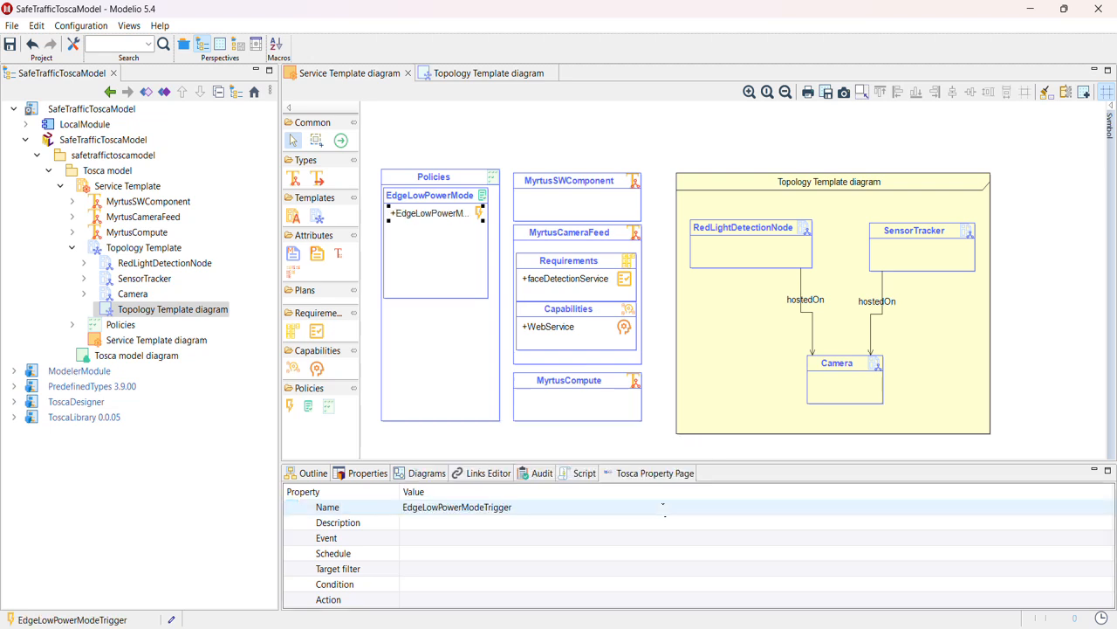
Set the trigger's description to "At night time, set the frame rate of cameras to 10 FPS".
left_click(604, 529)
type("At")
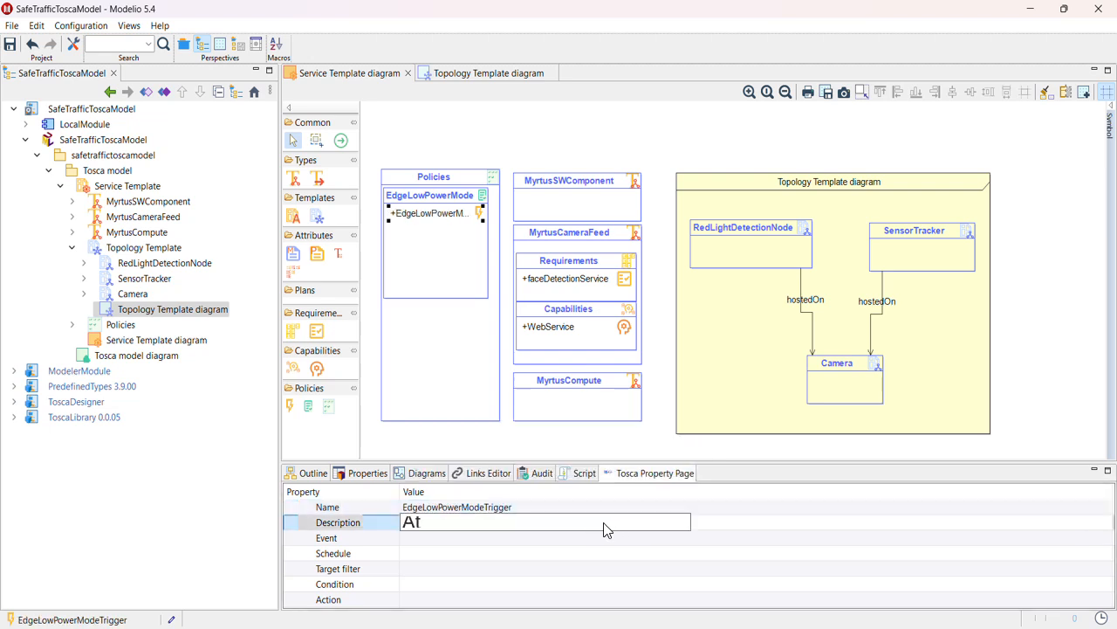
type(" night time.")
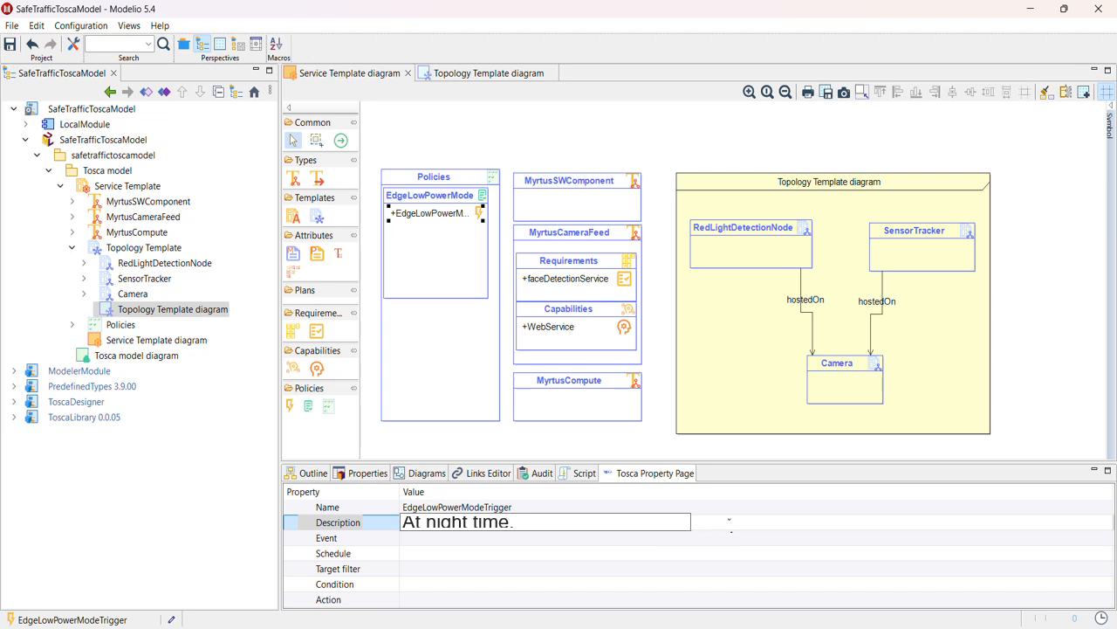
type(" set the frame rate o")
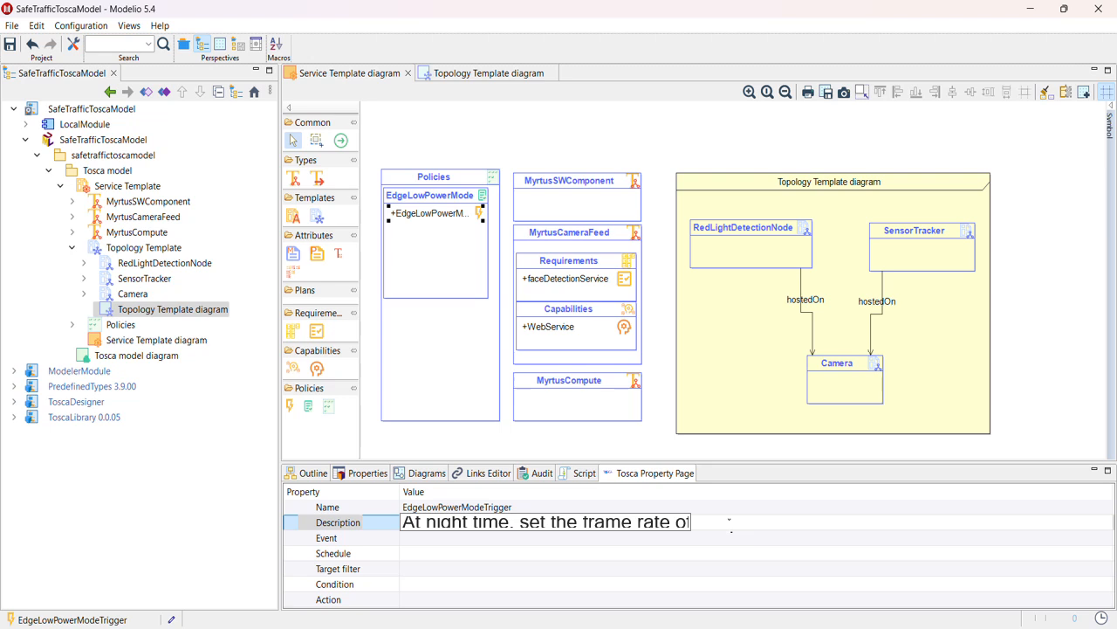
type("f cameras to 10 PF")
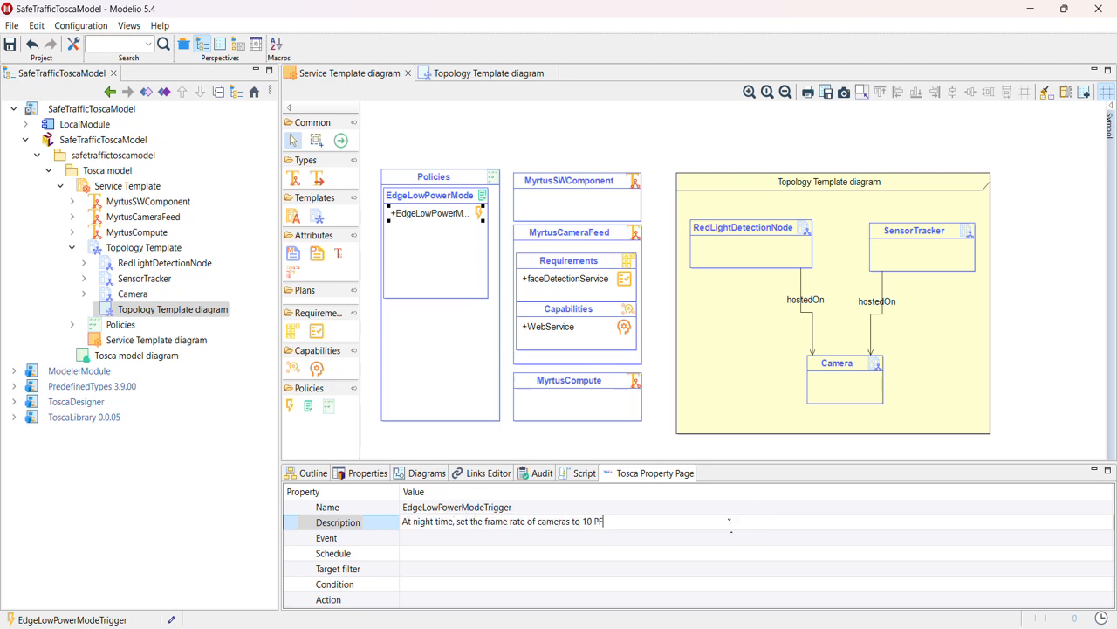
key("BackSpace")
key("BackSpace")
type("FPS")
key("Return")
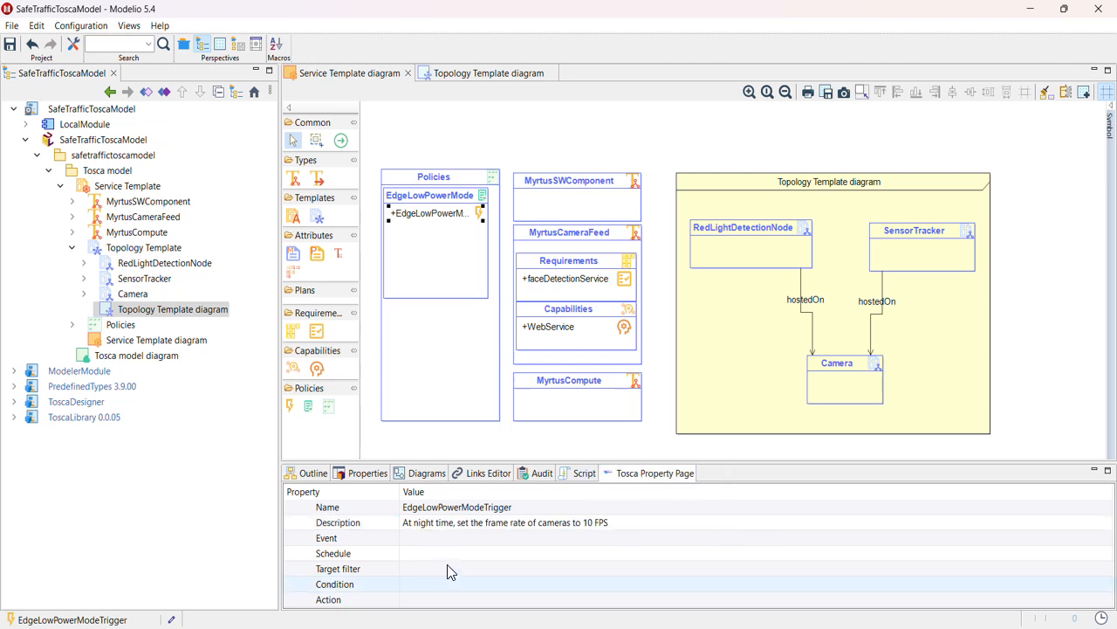
left_click(443, 587)
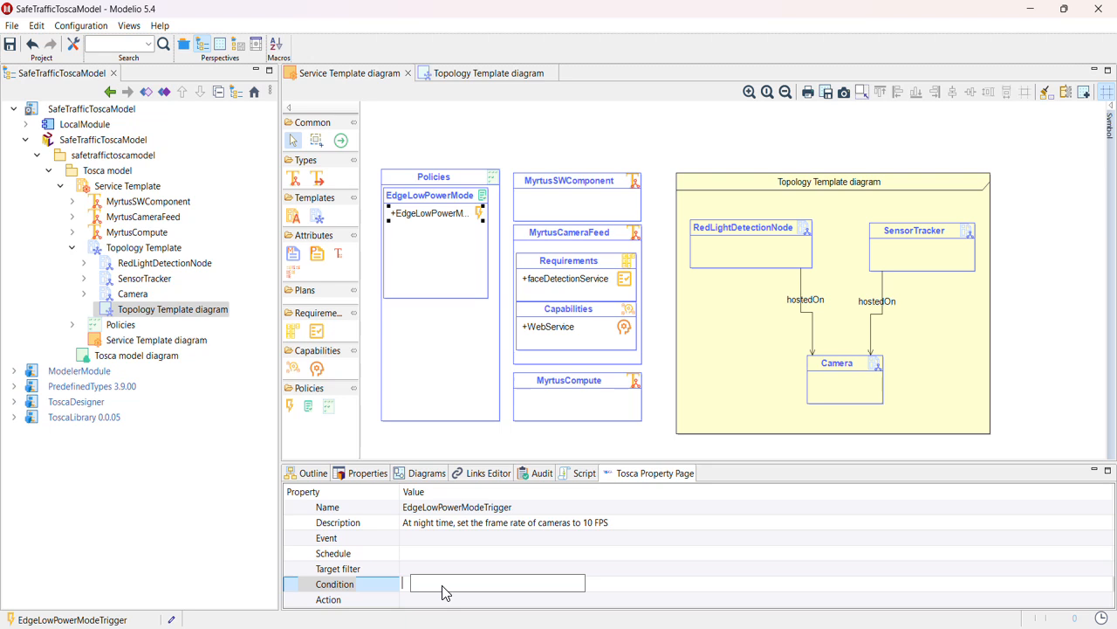
type("date.")
key("Return")
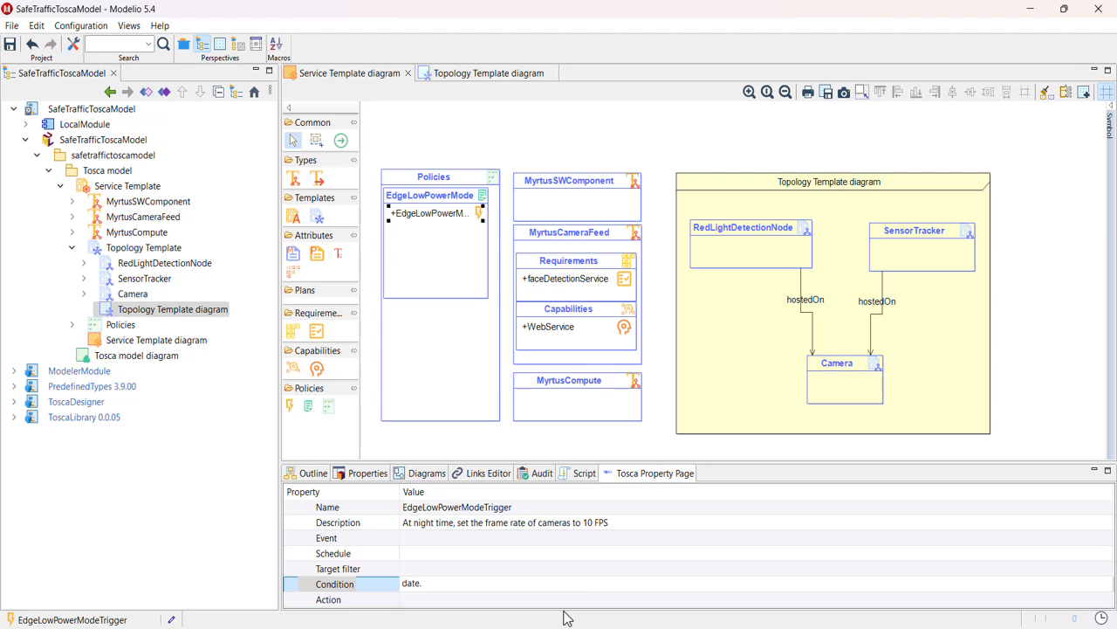
key("BackSpace")
key("BackSpace")
key("BackSpace")
key("BackSpace")
key("Return")
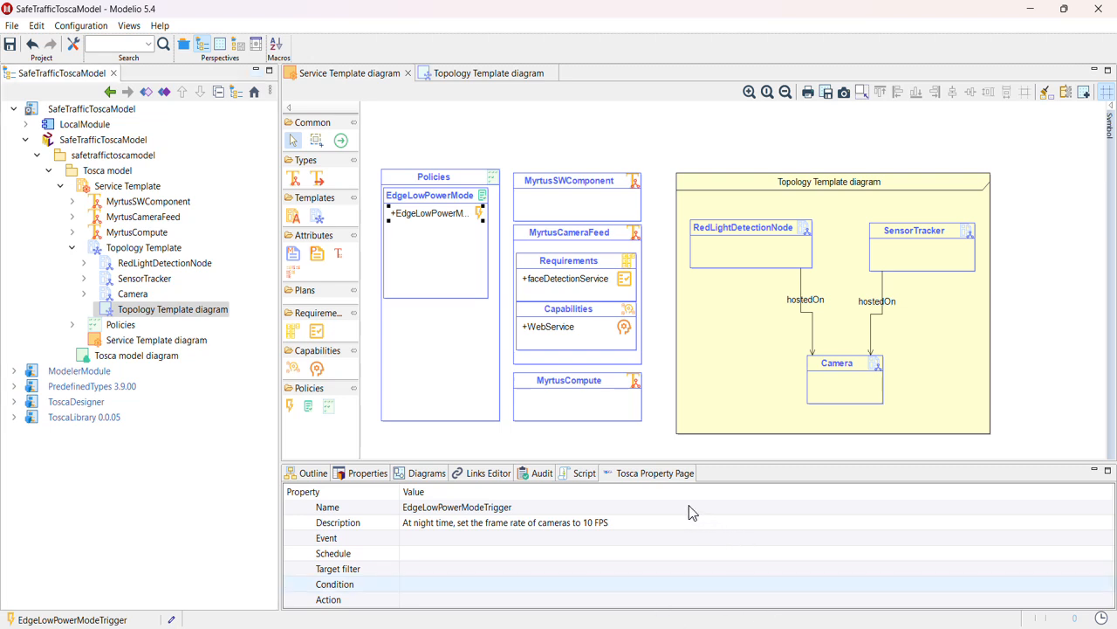
Set the trigger's condition to "datetime.datetime.now().time() >= datetime.time(1, 0) and datetime.datetime.now().time() <= datetime.time(5, 0) and average_traffic_density_15min < low_traffic_threshold_15min".
left_click(438, 590)
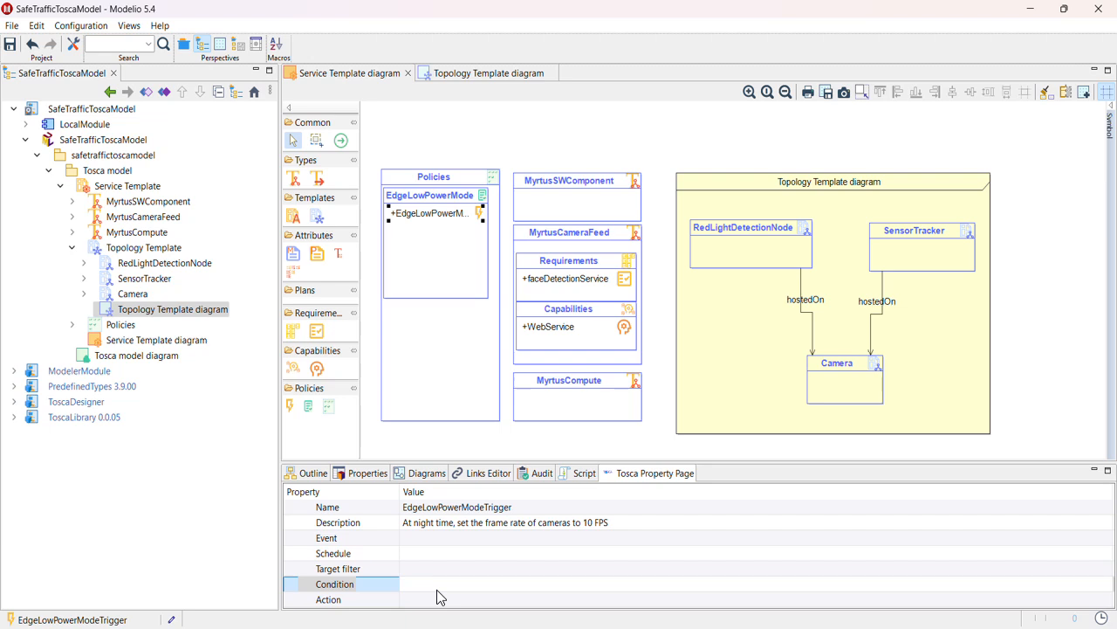
left_click(438, 590)
type("datetime.datetime.now().time() >= datetime.time(1, 0) and datetime.datetime.now().time() <= datetime.time(5, 0) and average_traffic_density_15min < low_traffic_threshold_15min")
key("Return")
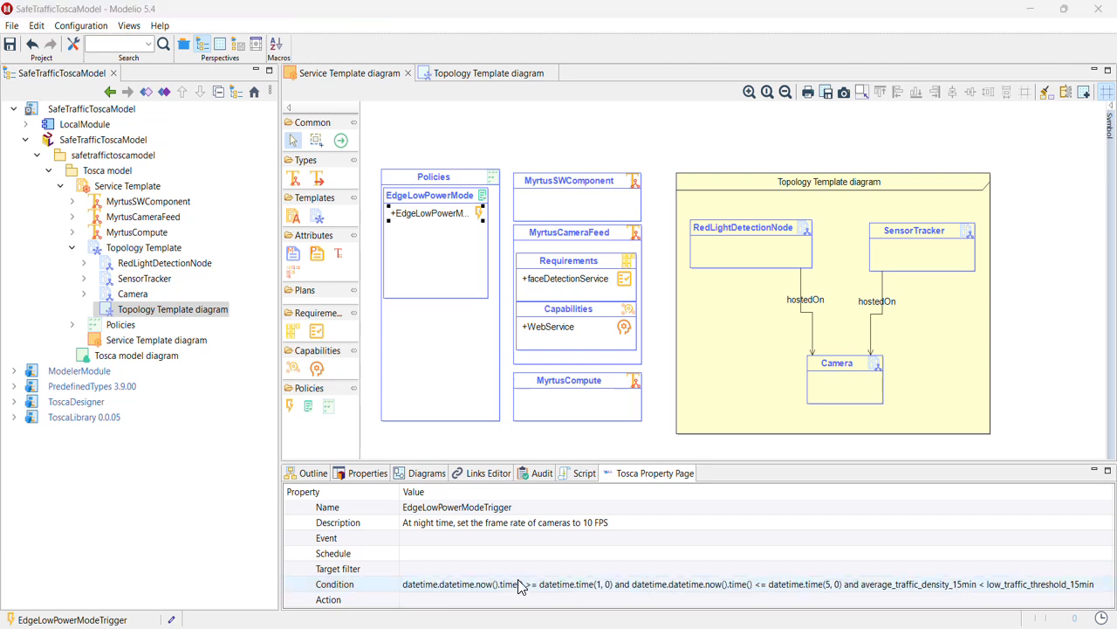
Set the trigger's action to "frame_rate: 10 else frame_rate: 30".
left_click(502, 600)
left_click(503, 599)
type("frame_rate: 10 else frame_rate: 30")
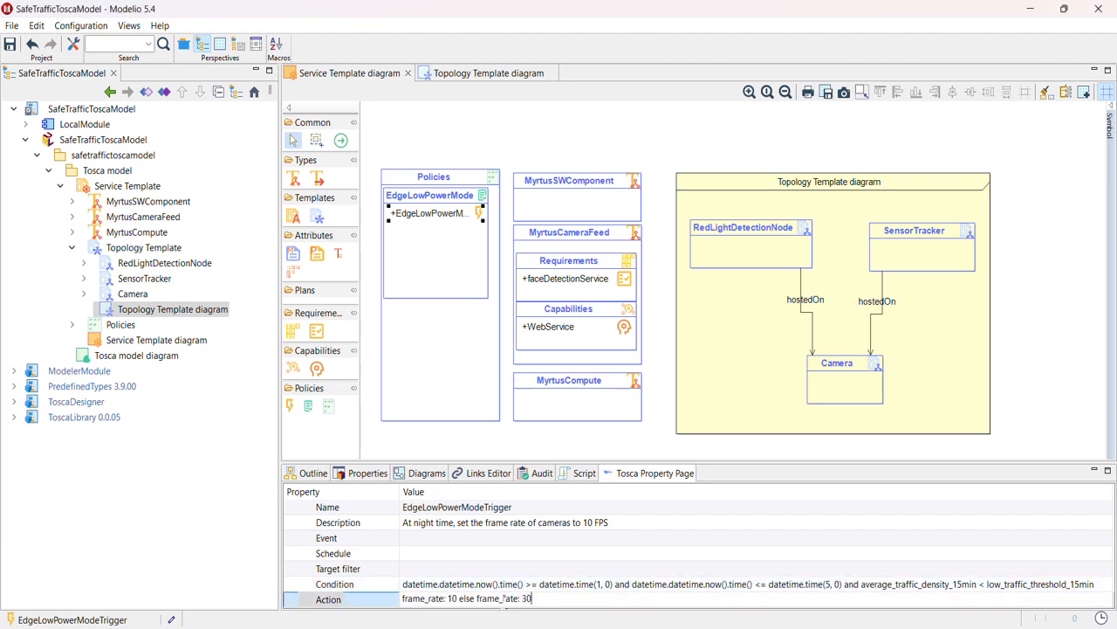
key("Return")
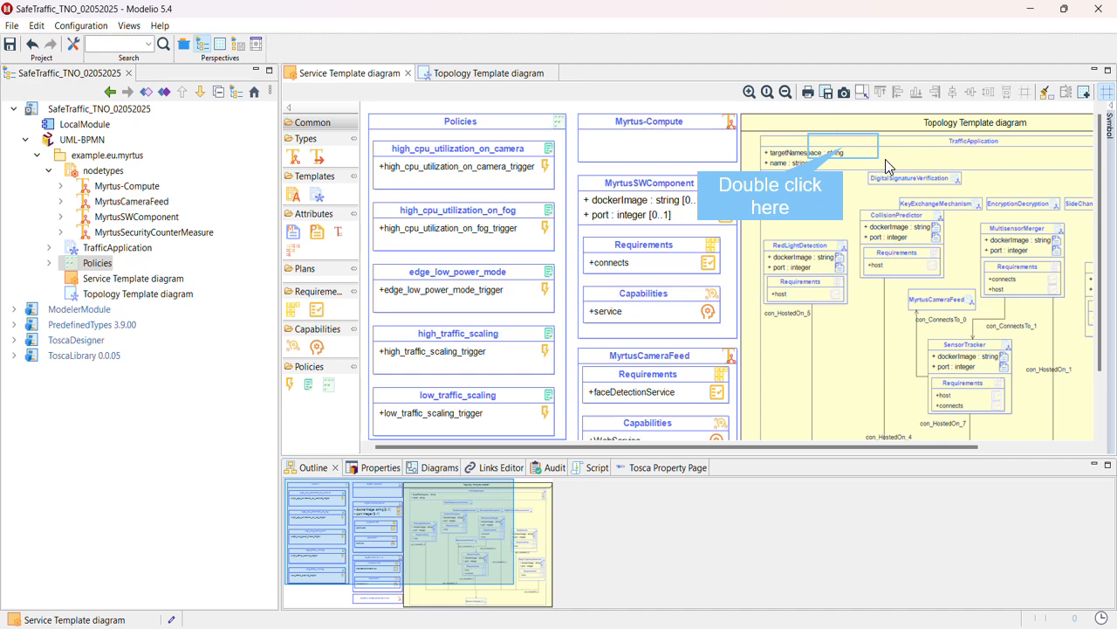
Open the Topology Template diagram of the SafeTraffic_TNO_02052025 project and examine its node templates and connections down to Myrtus-Compute_0.
double_click(844, 147)
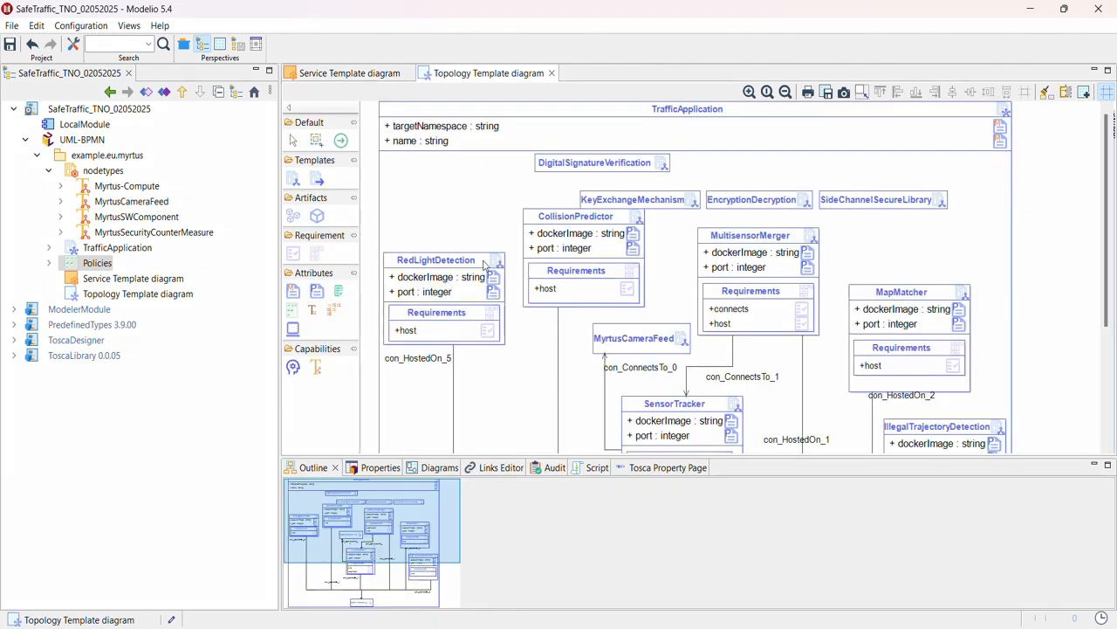
scroll(602, 244, "down", 3)
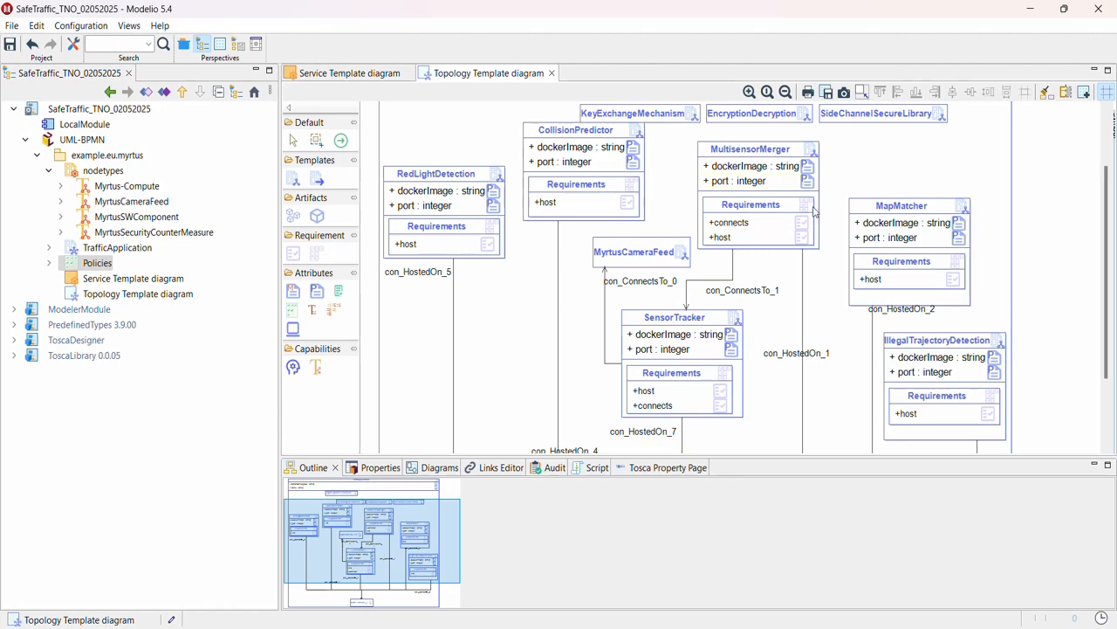
scroll(830, 219, "down", 4)
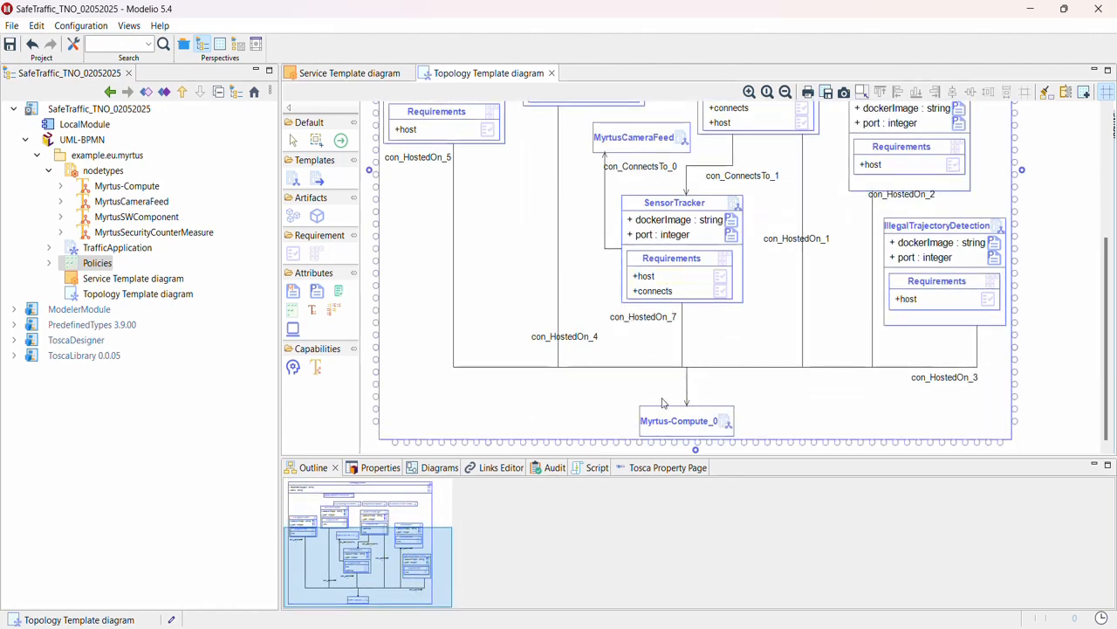
scroll(672, 405, "up", 7)
scroll(687, 408, "down", 6)
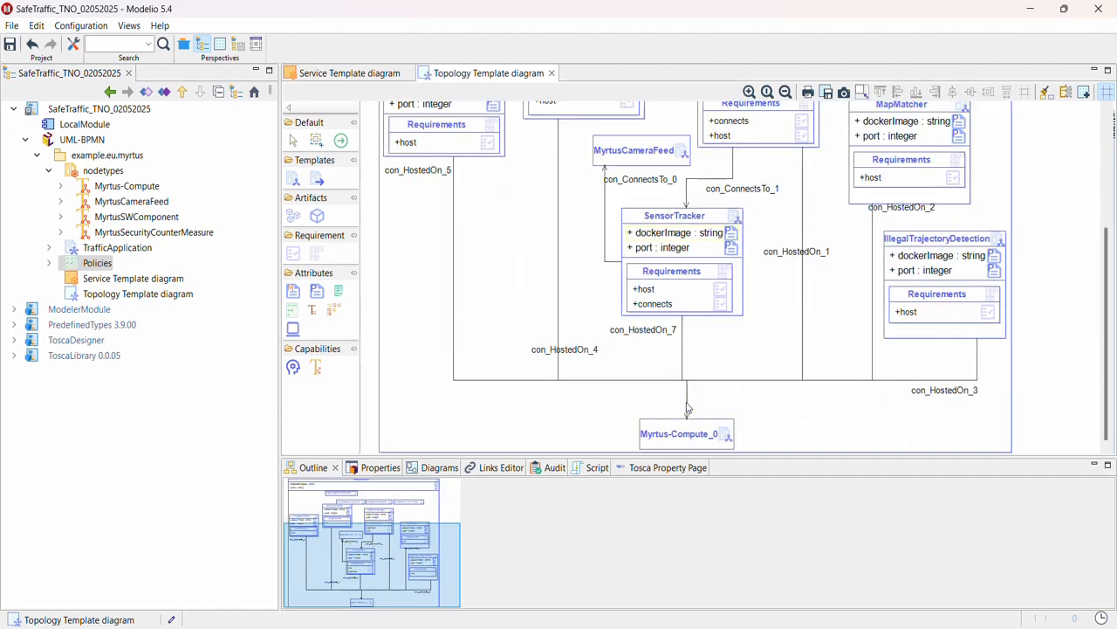
scroll(661, 406, "up", 7)
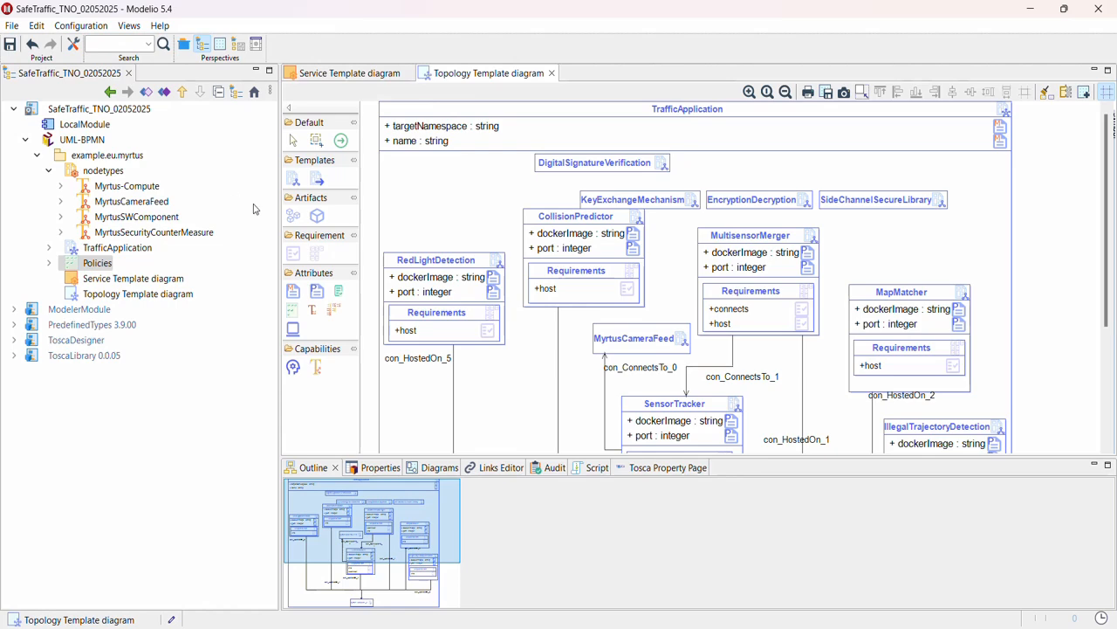
Return to the Service Template diagram and expand Policies and TrafficApplication in the model tree to examine their contents.
left_click(340, 79)
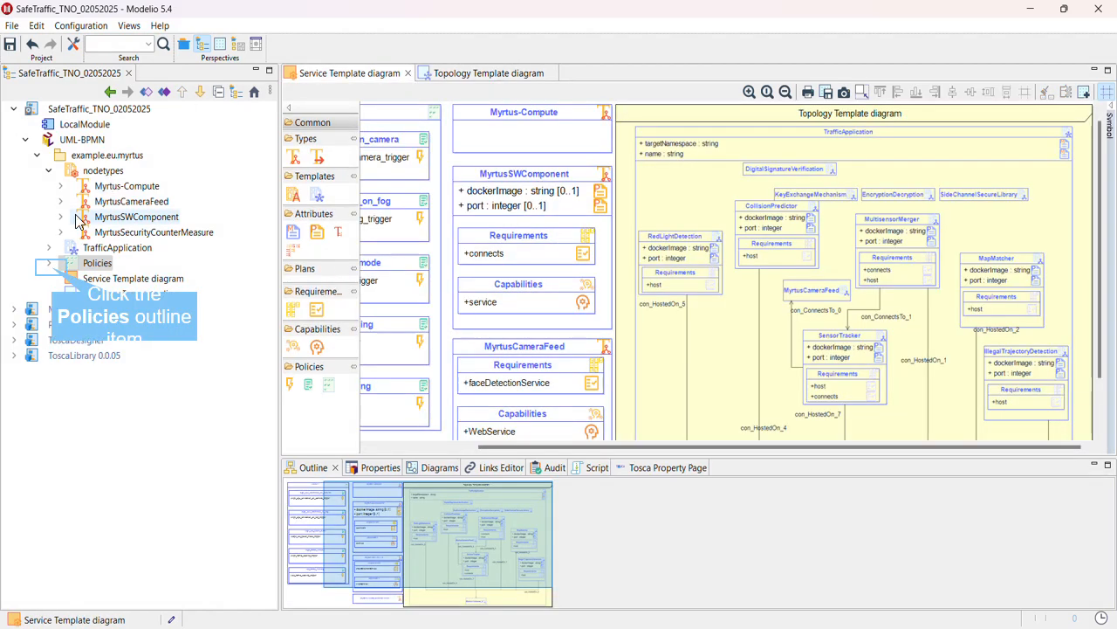
left_click(50, 263)
left_click(50, 249)
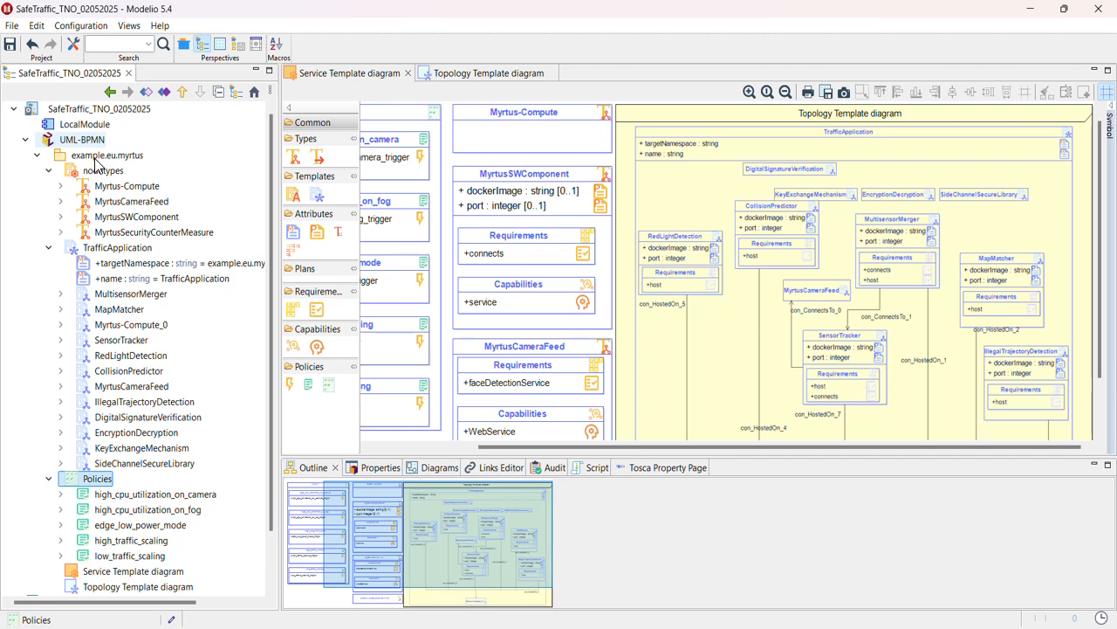
scroll(96, 166, "down", 2)
scroll(98, 219, "up", 2)
scroll(99, 222, "down", 2)
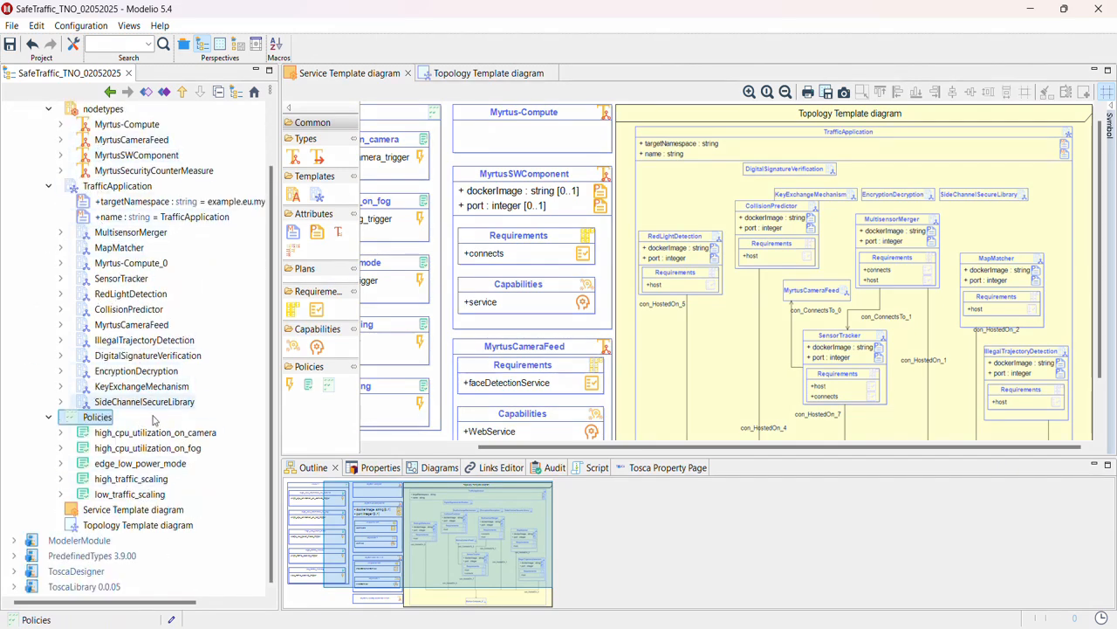
scroll(164, 395, "up", 2)
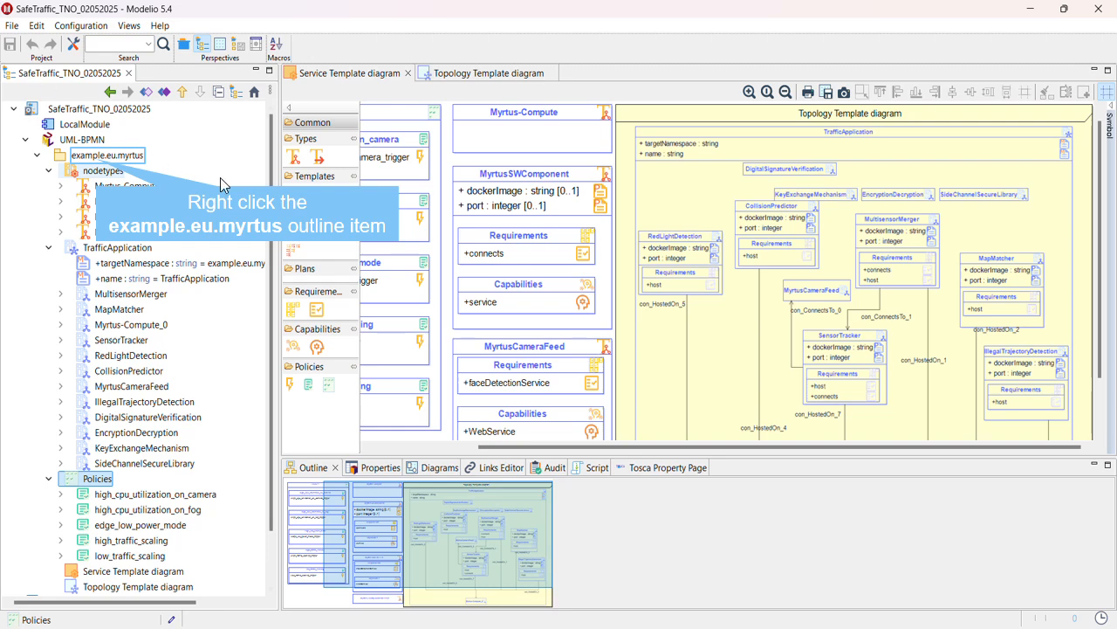
Export the example.eu.myrtus package with TOSCA Designer as the CSAR file TrafficApplication_modelio.csar in the SafeTraffic_TNO_02052025 folder, overwriting the existing file.
right_click(102, 158)
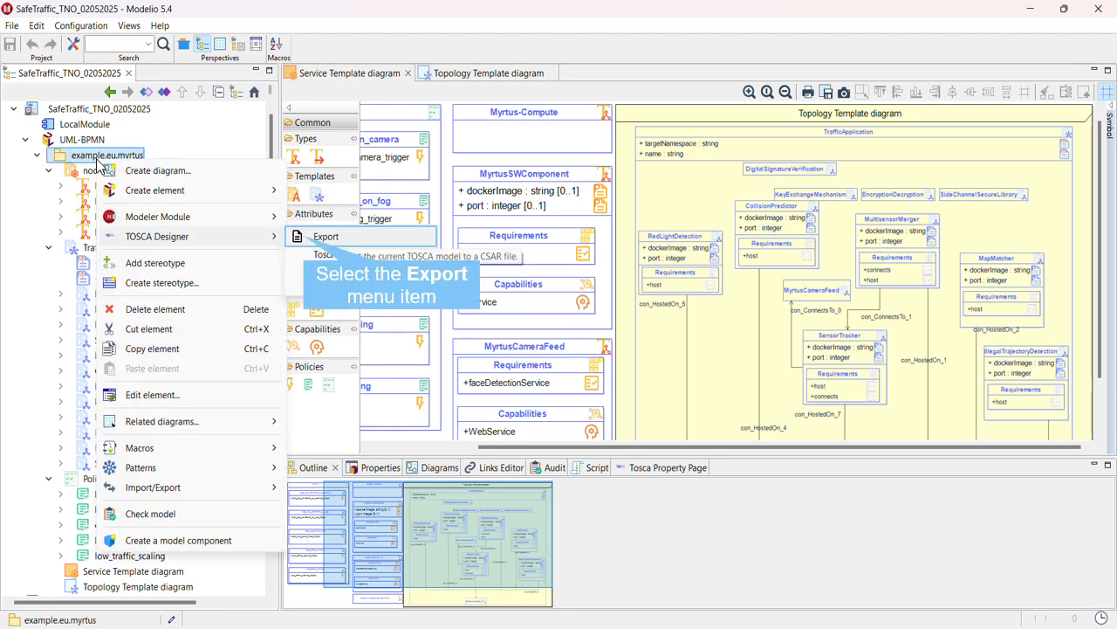
left_click(335, 241)
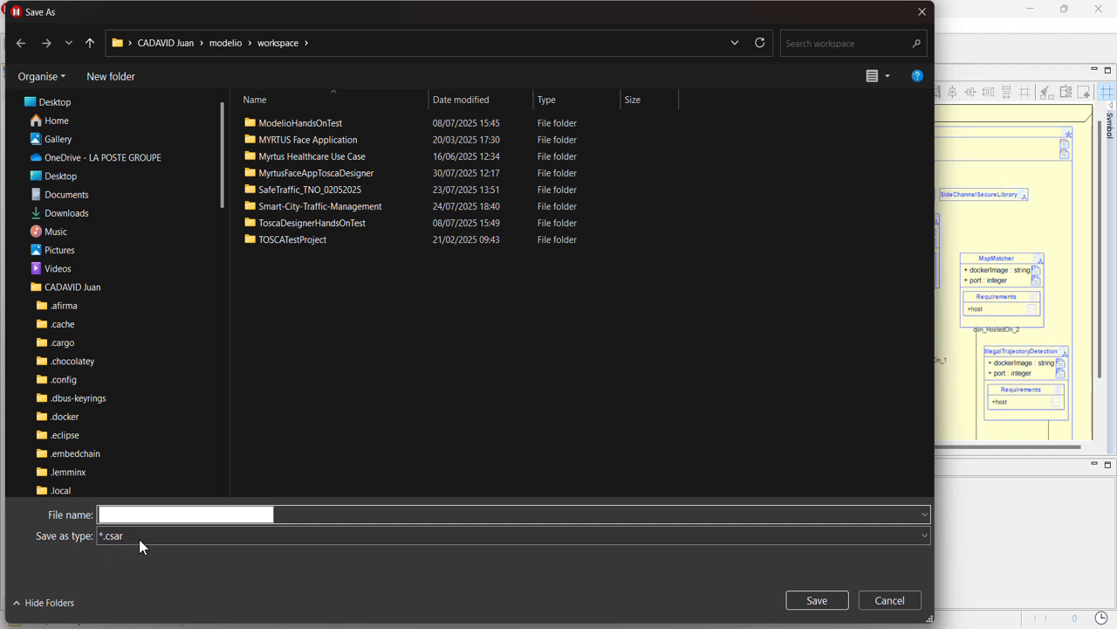
type("S")
type("a")
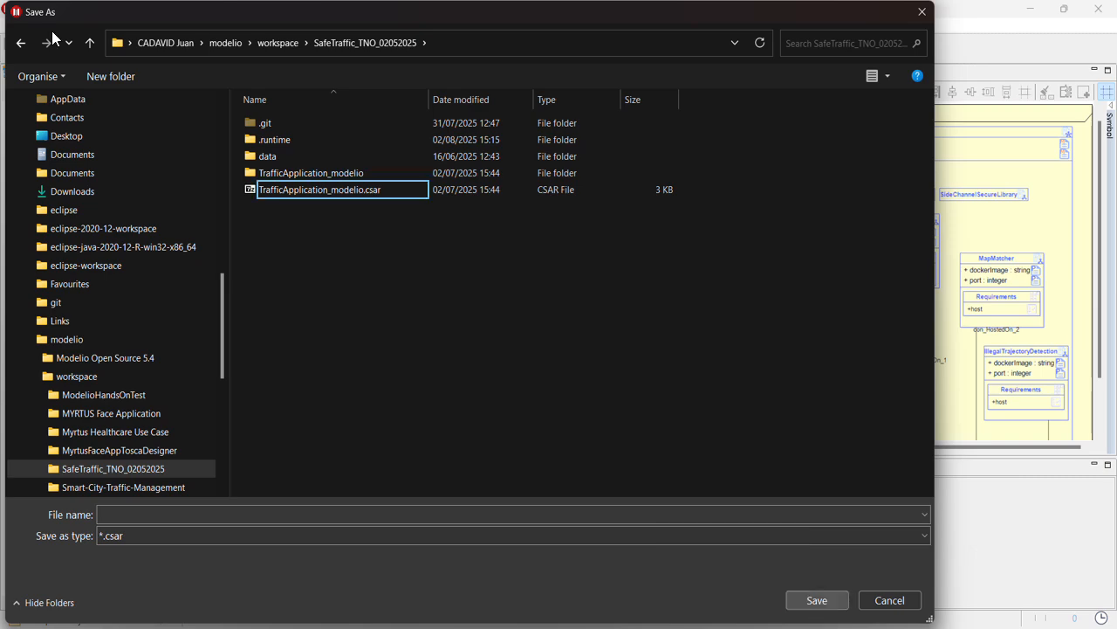
left_click(376, 193)
left_click(801, 599)
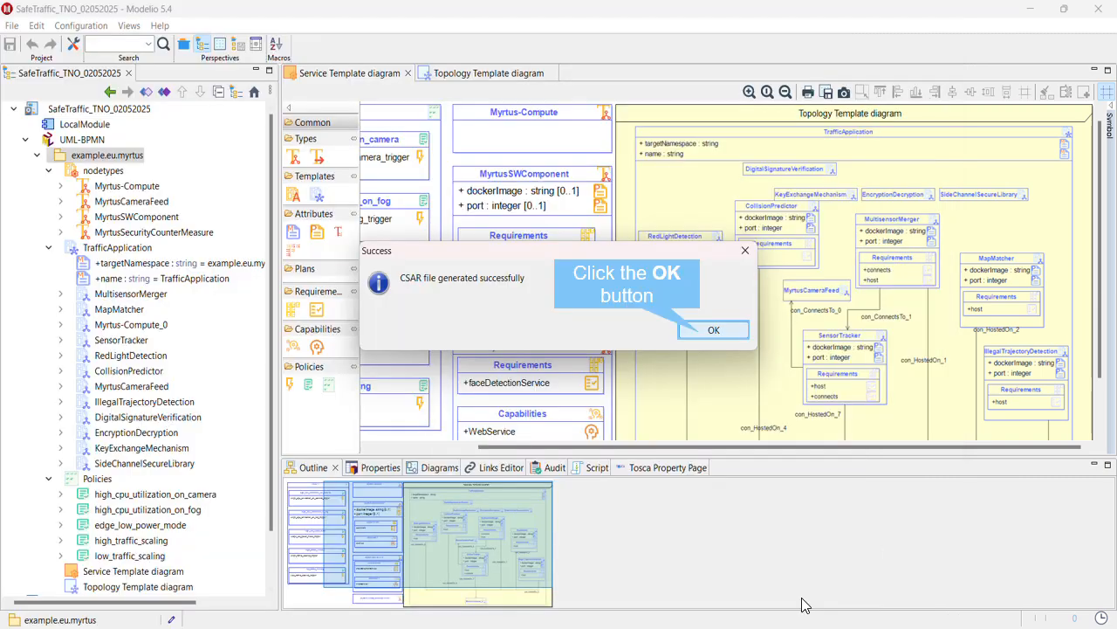